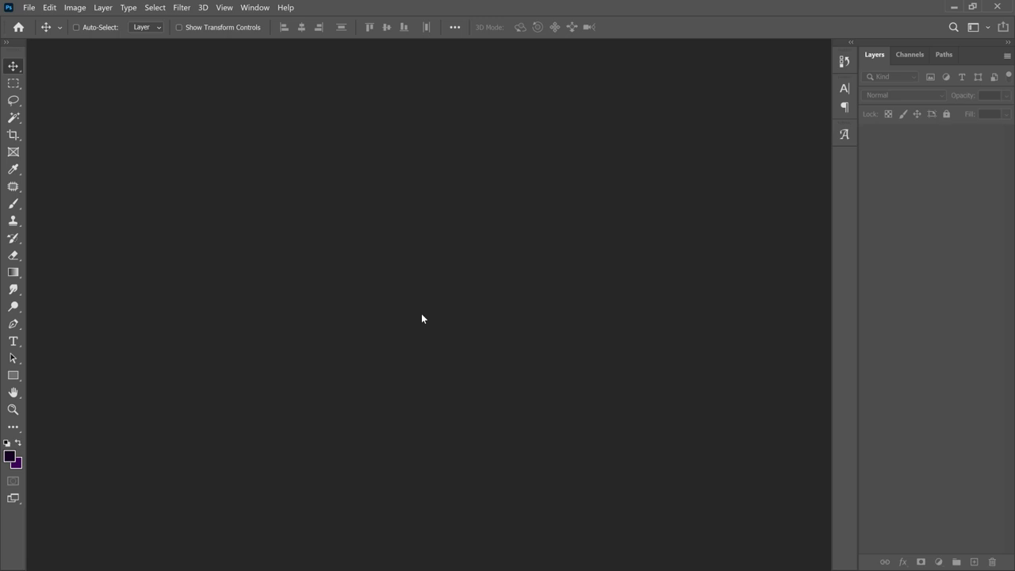
- Create a new A5 document, 148 × 210 mm at 300 ppi
{"action": "key", "text": "ctrl+n"}
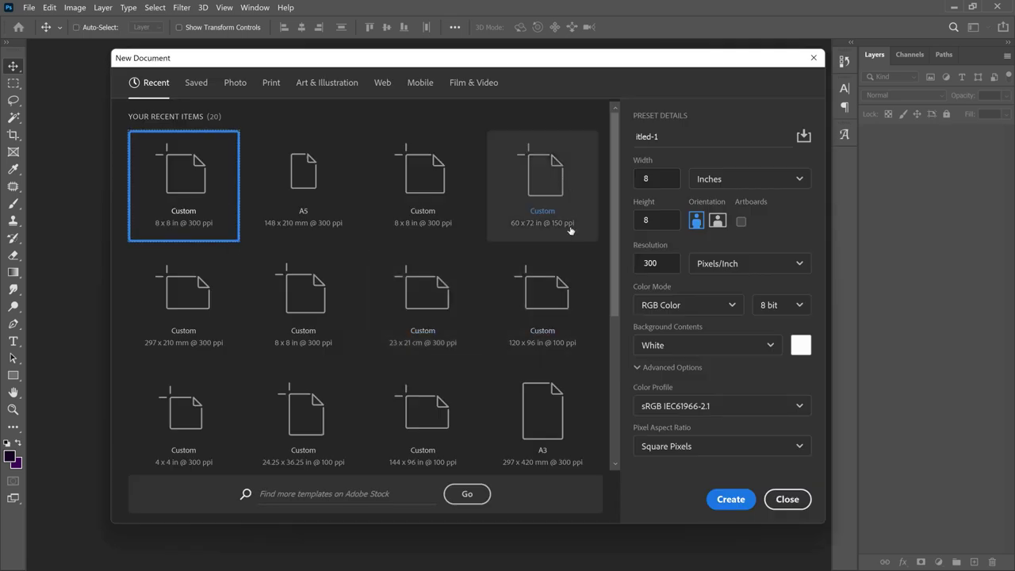
{"action": "left_click", "coordinate": [306, 182]}
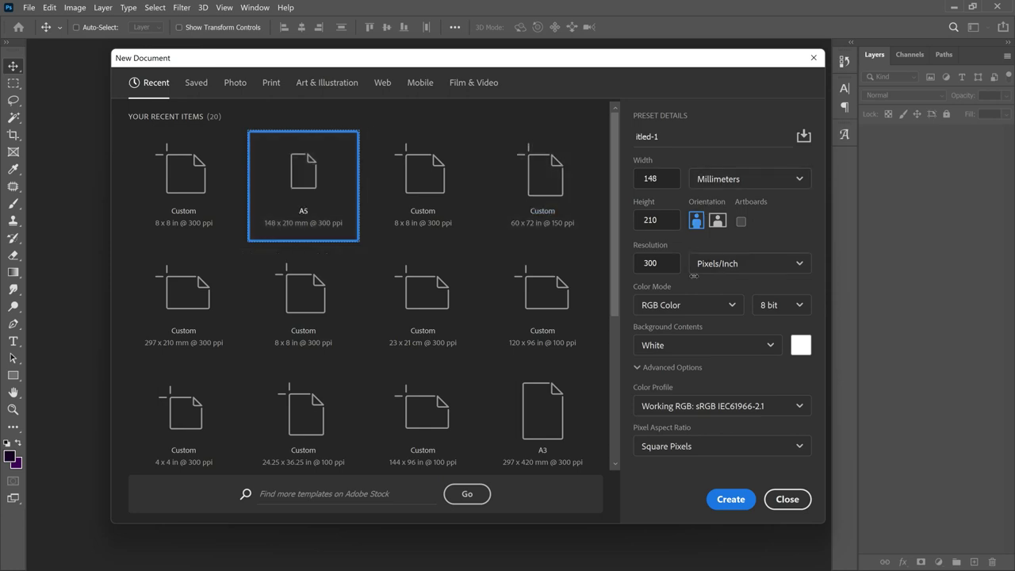
{"action": "left_click", "coordinate": [724, 500]}
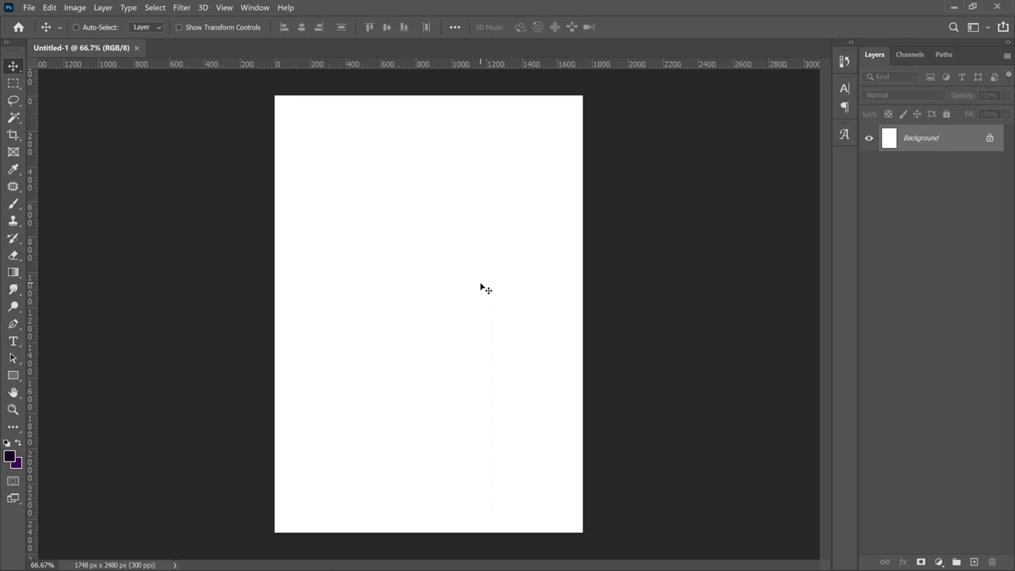
- Add a Solid Color fill layer in dark purple #180027 covering the page
{"action": "left_click", "coordinate": [943, 563]}
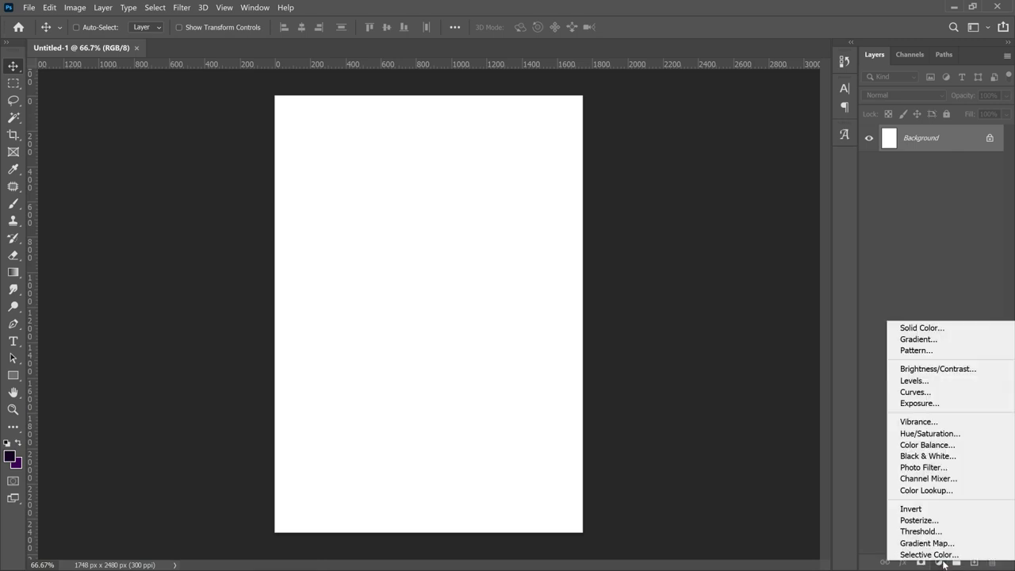
{"action": "left_click", "coordinate": [938, 328]}
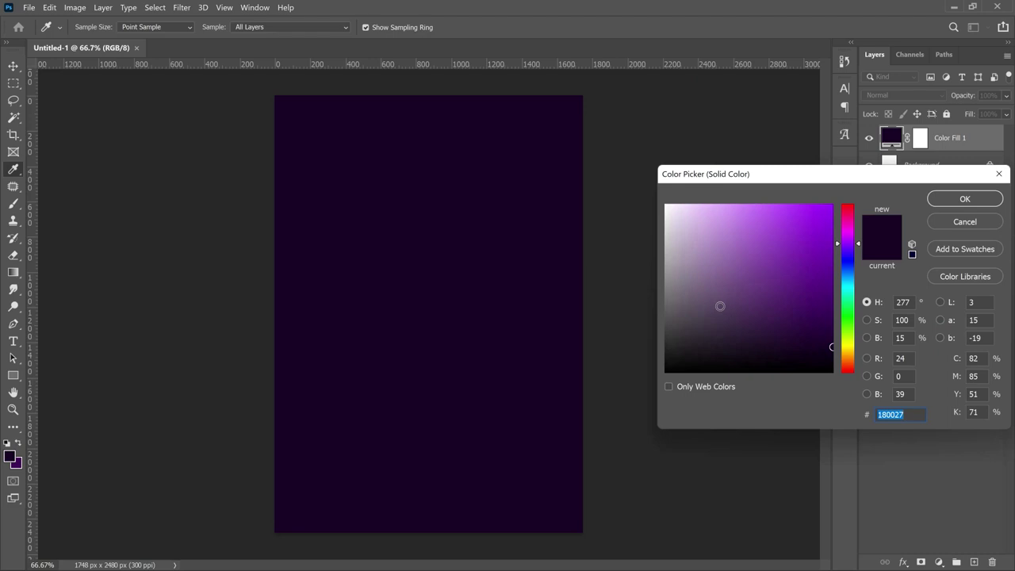
{"action": "left_click", "coordinate": [823, 299]}
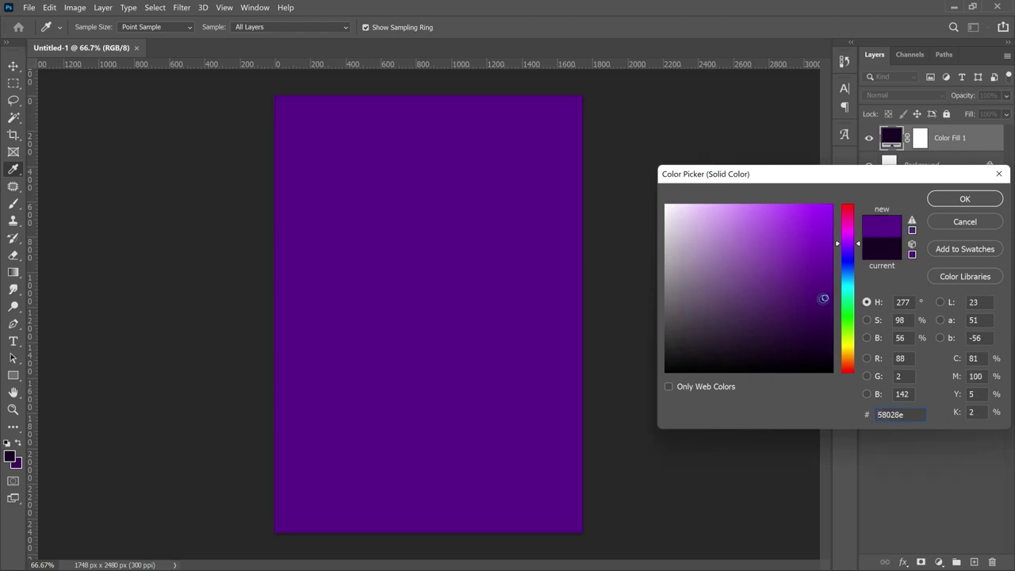
{"action": "left_click", "coordinate": [827, 339]}
{"action": "left_click", "coordinate": [822, 339]}
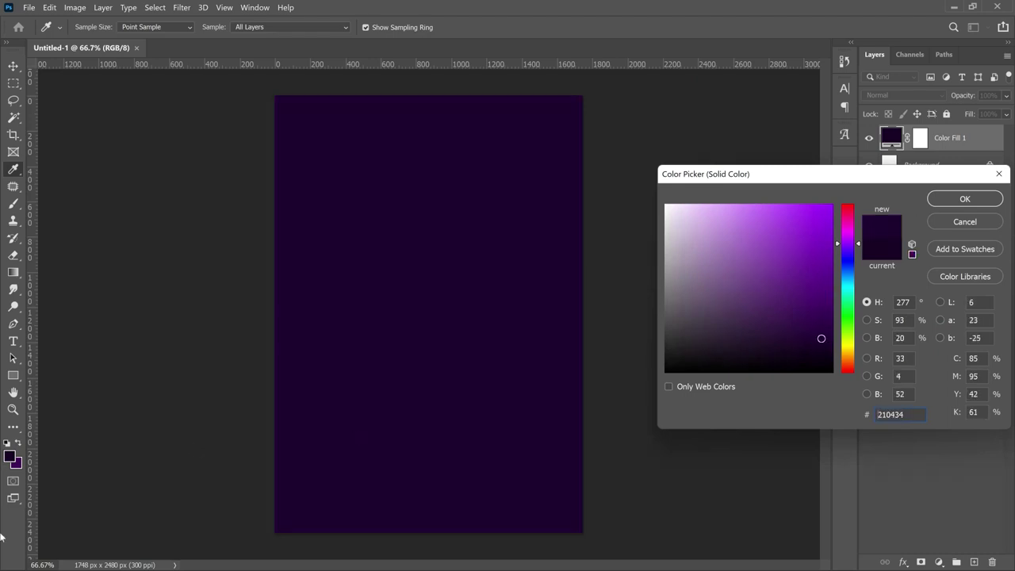
{"action": "left_click", "coordinate": [10, 454]}
{"action": "left_click", "coordinate": [899, 414]}
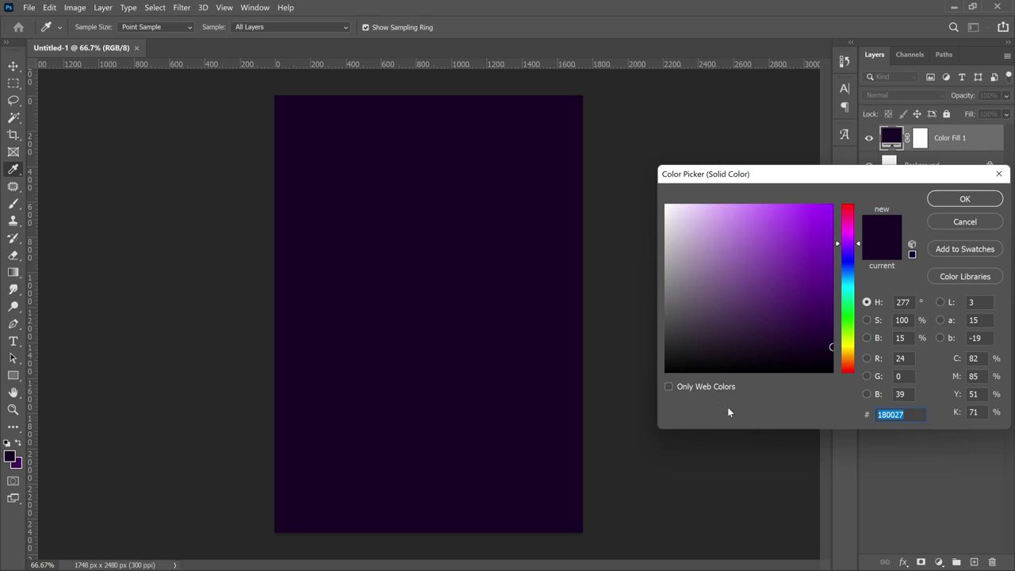
{"action": "left_click", "coordinate": [975, 198]}
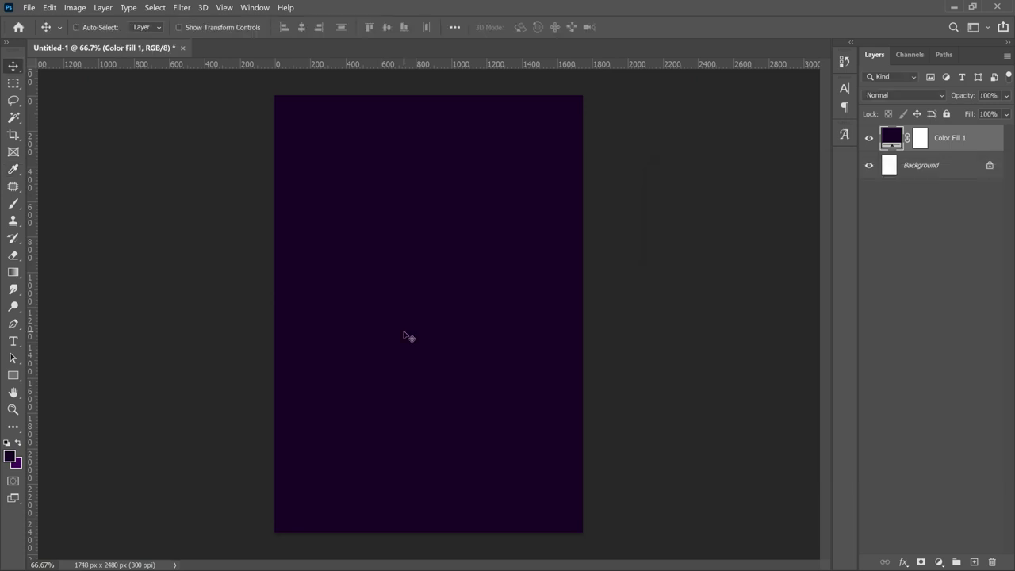
- Draw a tall rectangle over the right part of the page
{"action": "left_click", "coordinate": [13, 375]}
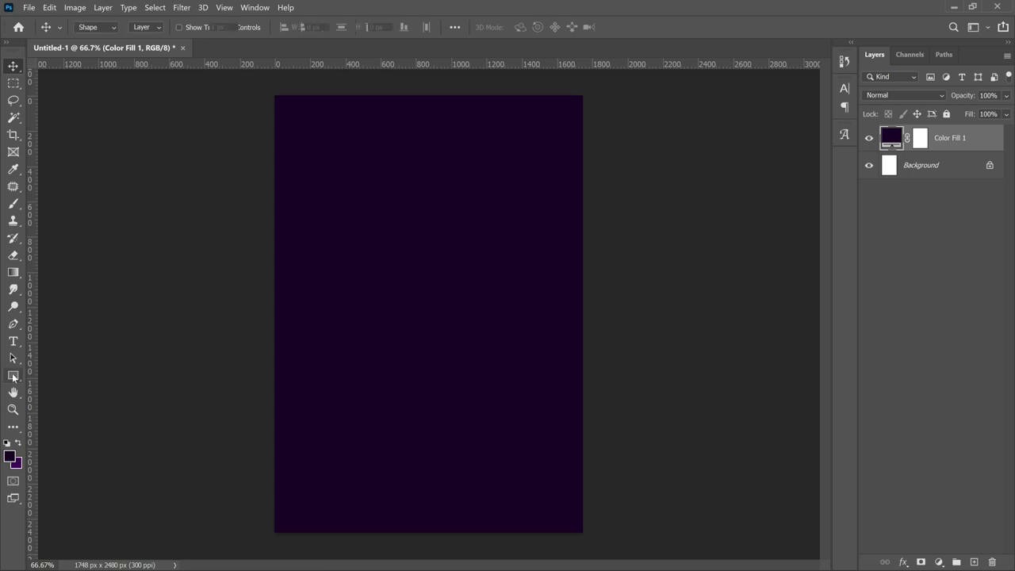
{"action": "left_click", "coordinate": [42, 379]}
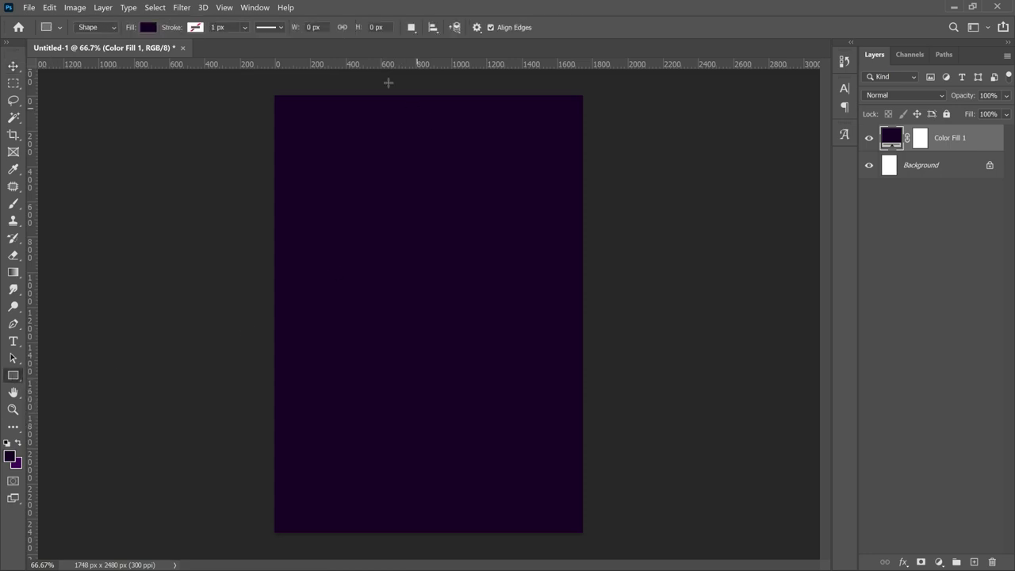
{"action": "left_click_drag", "start_coordinate": [375, 81], "coordinate": [606, 560]}
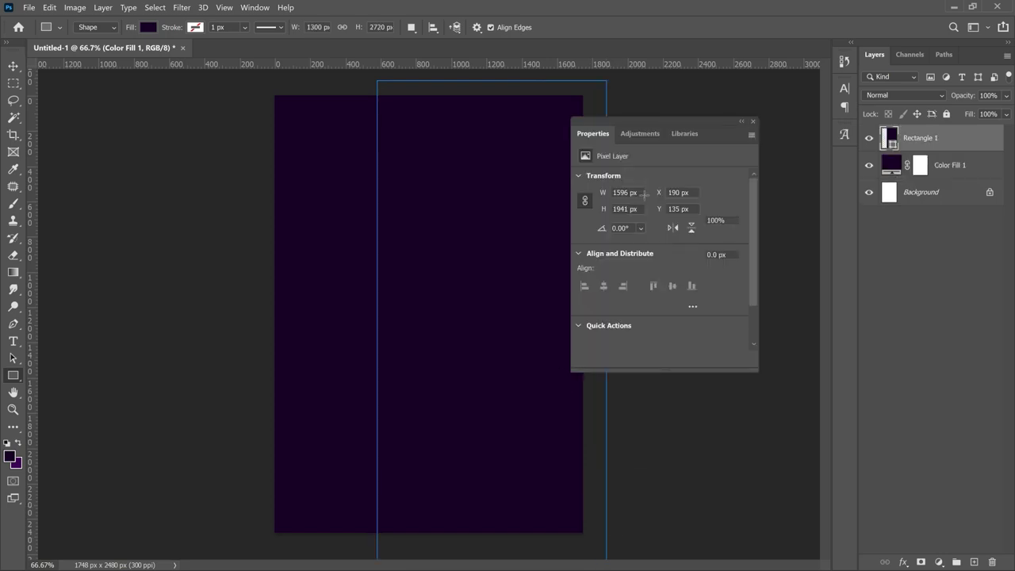
{"action": "left_click", "coordinate": [754, 120]}
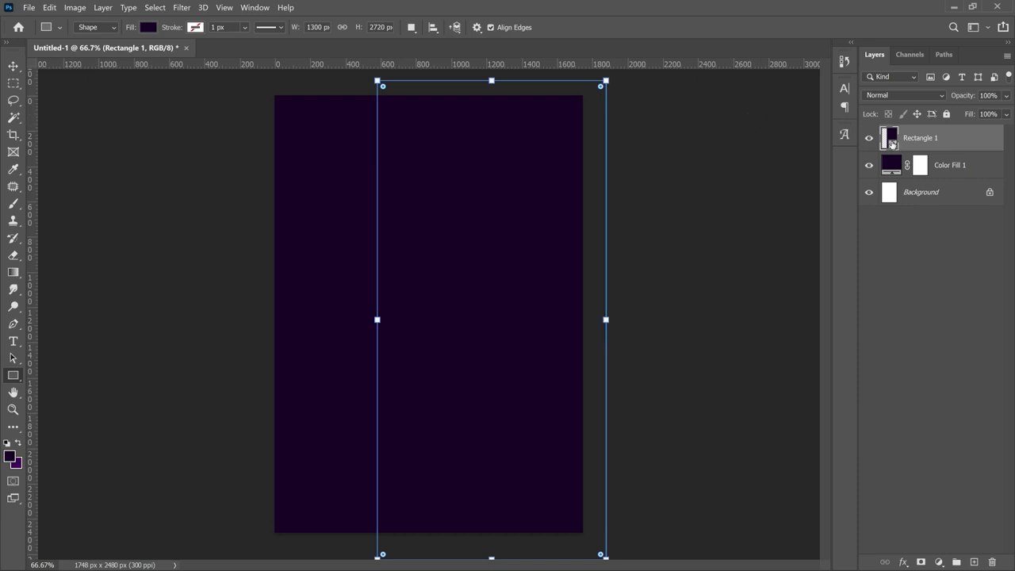
- Set the rectangle's fill to #3f0158, then select the Color Fill 1 layer
{"action": "double_click", "coordinate": [892, 143]}
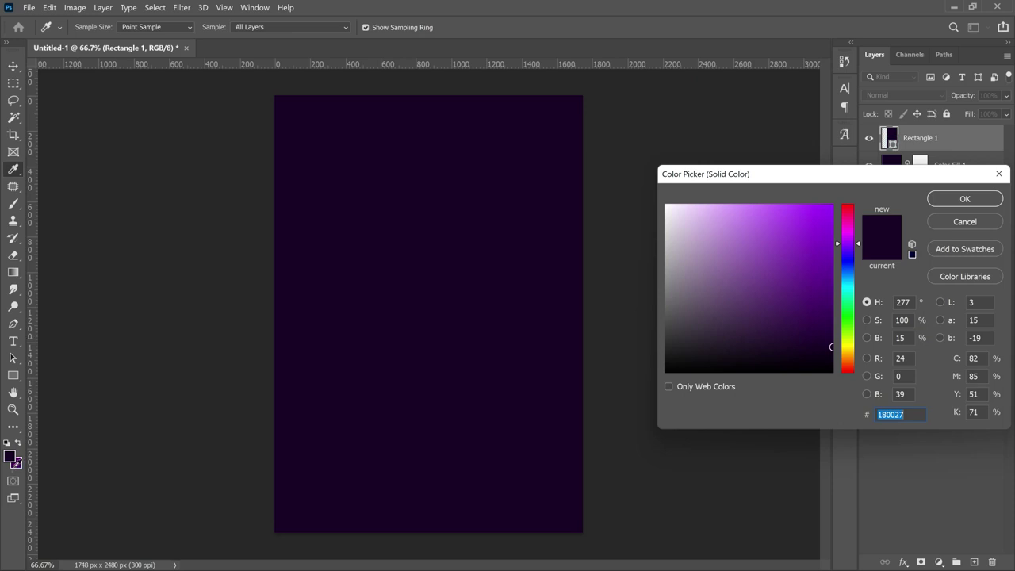
{"action": "left_click", "coordinate": [17, 463]}
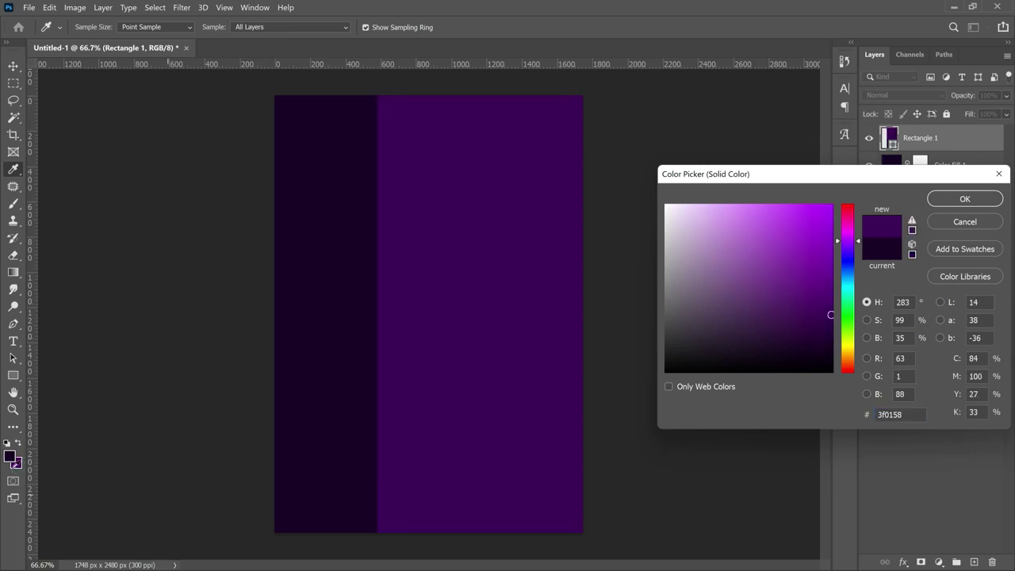
{"action": "left_click", "coordinate": [888, 414]}
{"action": "left_click", "coordinate": [966, 200]}
{"action": "key", "text": "v"}
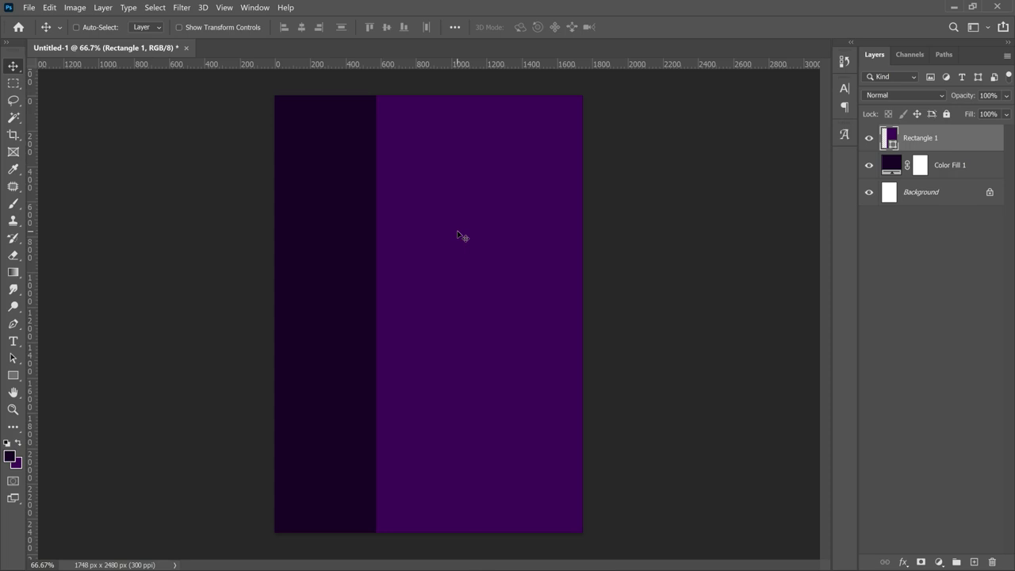
{"action": "left_click", "coordinate": [914, 170]}
{"action": "left_click", "coordinate": [958, 140]}
{"action": "left_click", "coordinate": [946, 168]}
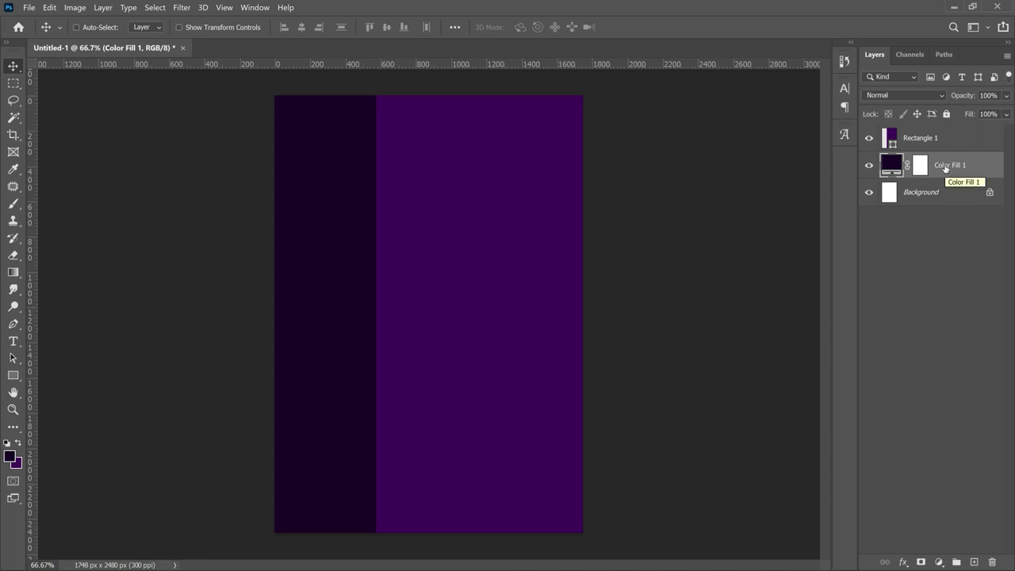
- Place the golden mandala image as an embedded layer
{"action": "left_click", "coordinate": [28, 7]}
{"action": "left_click", "coordinate": [75, 253]}
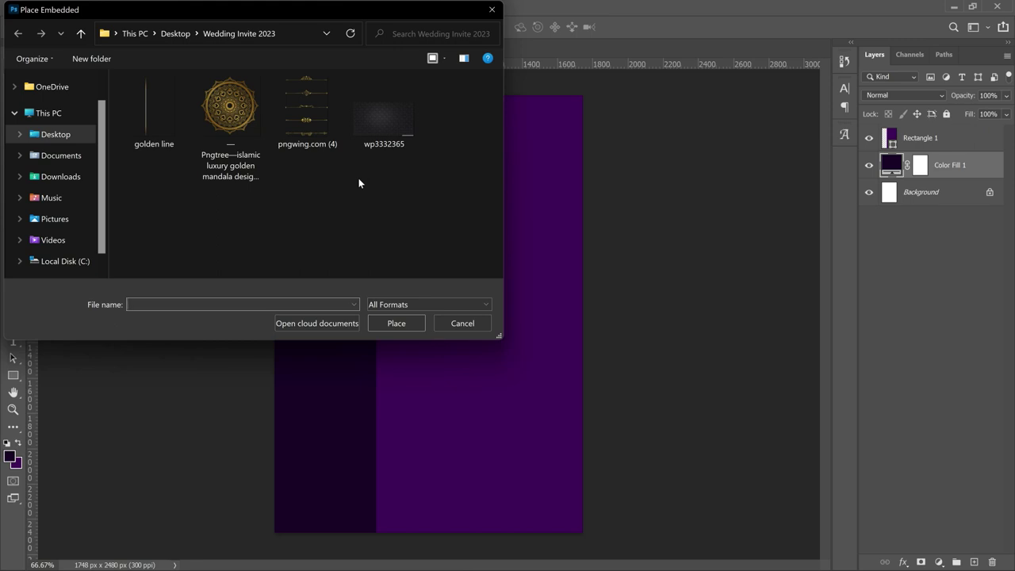
{"action": "double_click", "coordinate": [229, 95]}
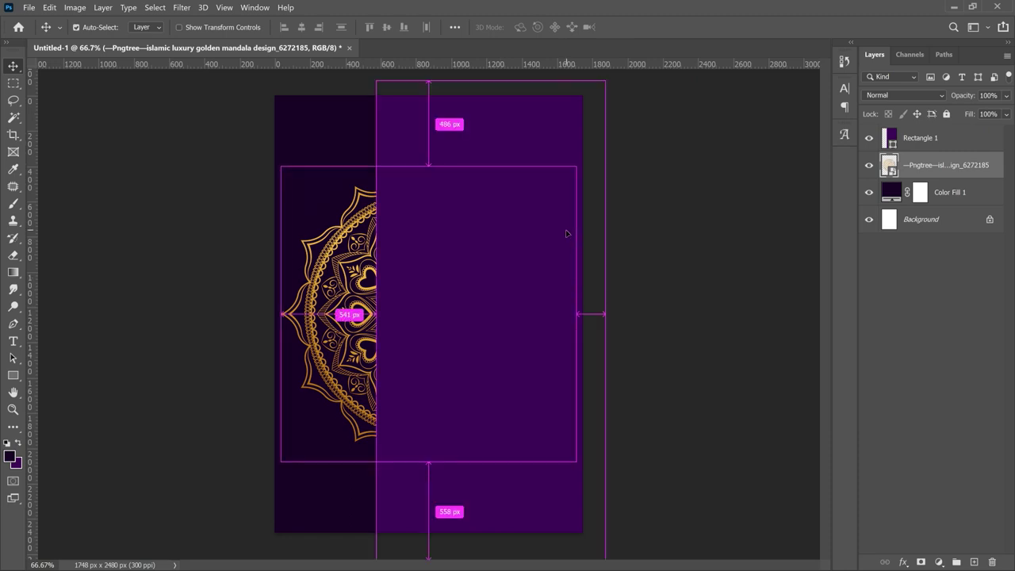
- Shrink the mandala slightly and centre it vertically on the page
{"action": "key", "text": "ctrl+t"}
{"action": "left_click_drag", "start_coordinate": [582, 160], "coordinate": [514, 232]}
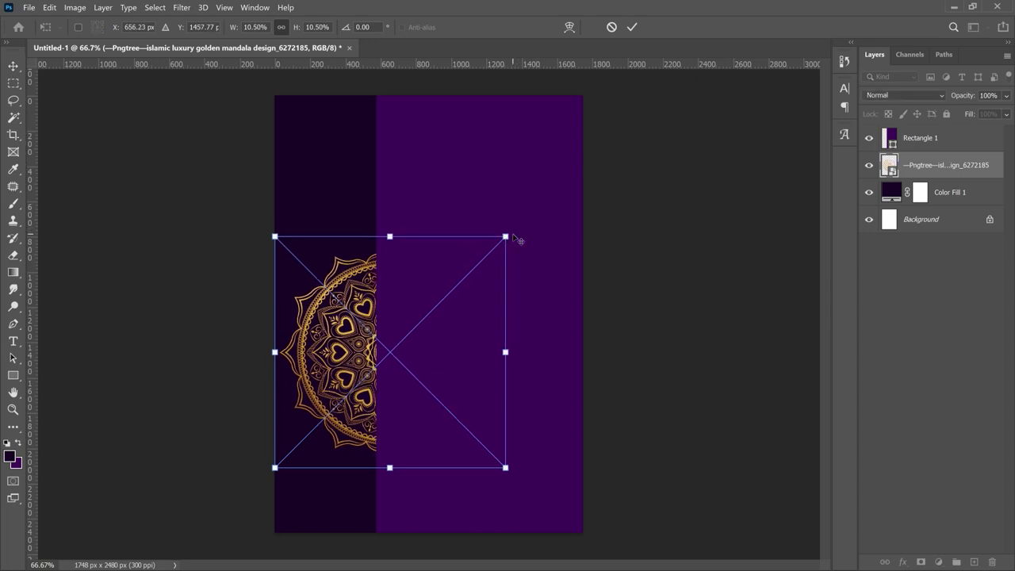
{"action": "key", "text": "Return"}
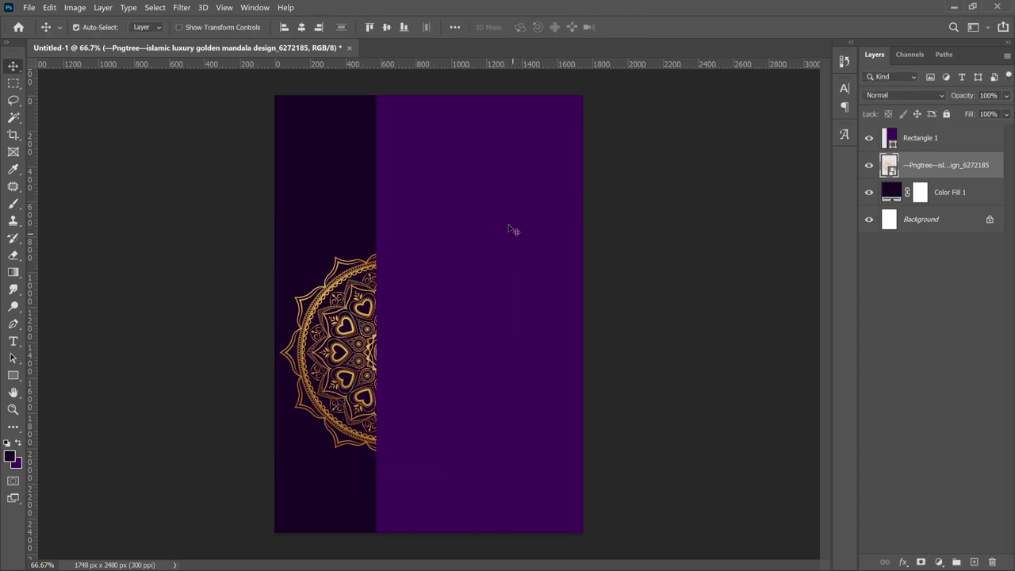
{"action": "key", "text": "ctrl+a"}
{"action": "left_click", "coordinate": [387, 27]}
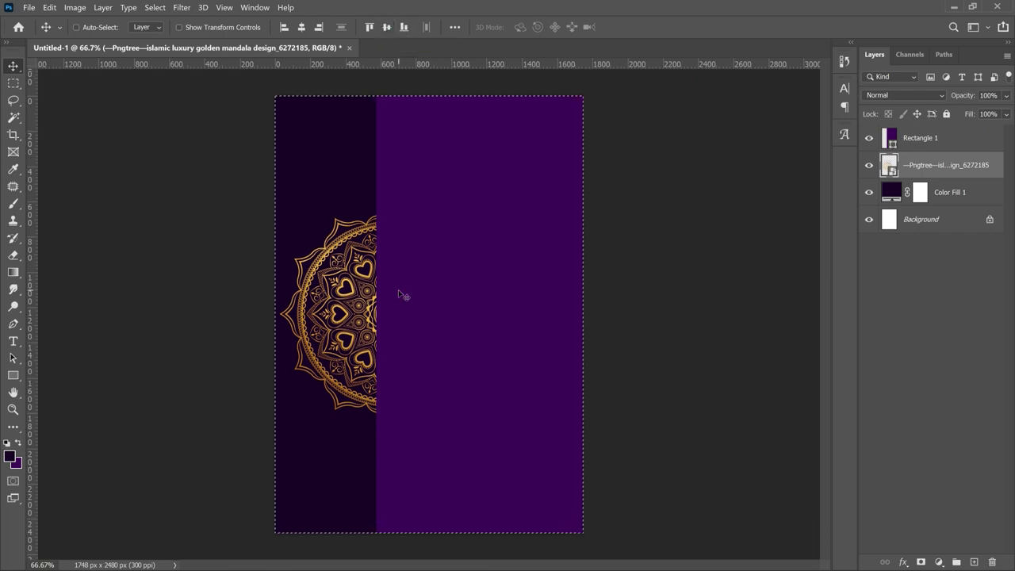
{"action": "key", "text": "ctrl+d"}
{"action": "left_click", "coordinate": [528, 319], "text": "ctrl"}
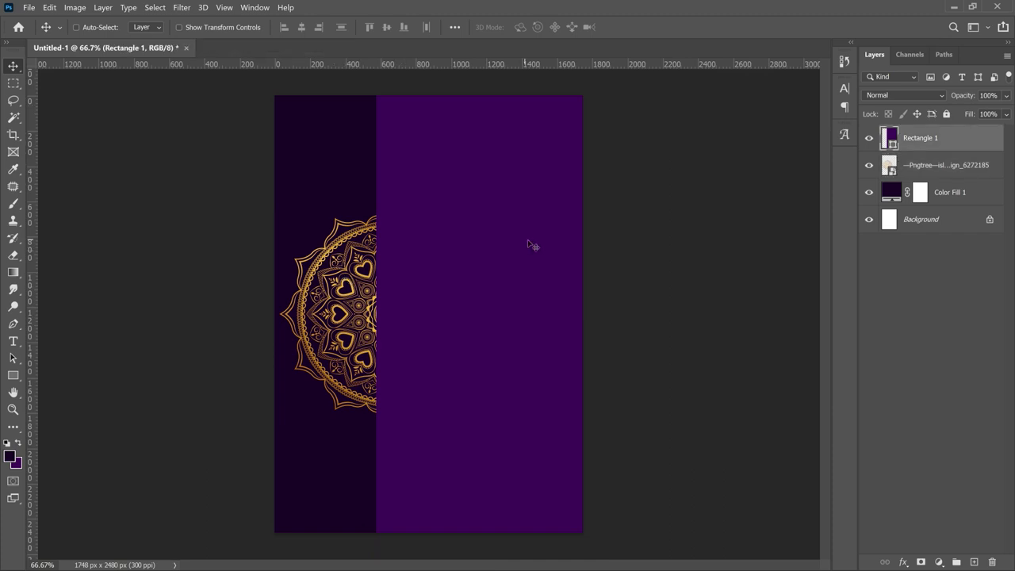
- Place the wp3332365 damask pattern image as an embedded layer
{"action": "left_click", "coordinate": [28, 7]}
{"action": "left_click", "coordinate": [68, 253]}
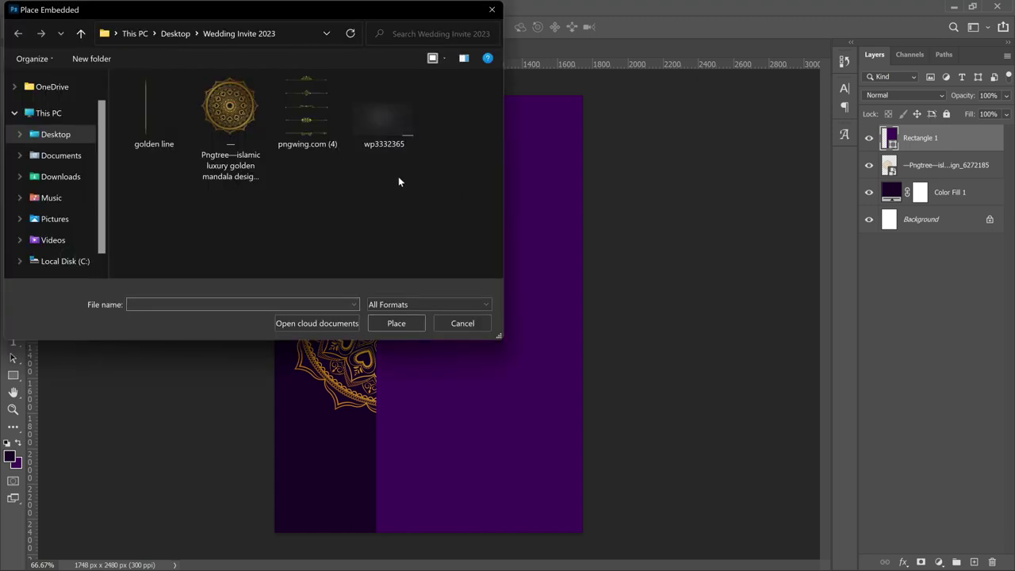
{"action": "double_click", "coordinate": [381, 122]}
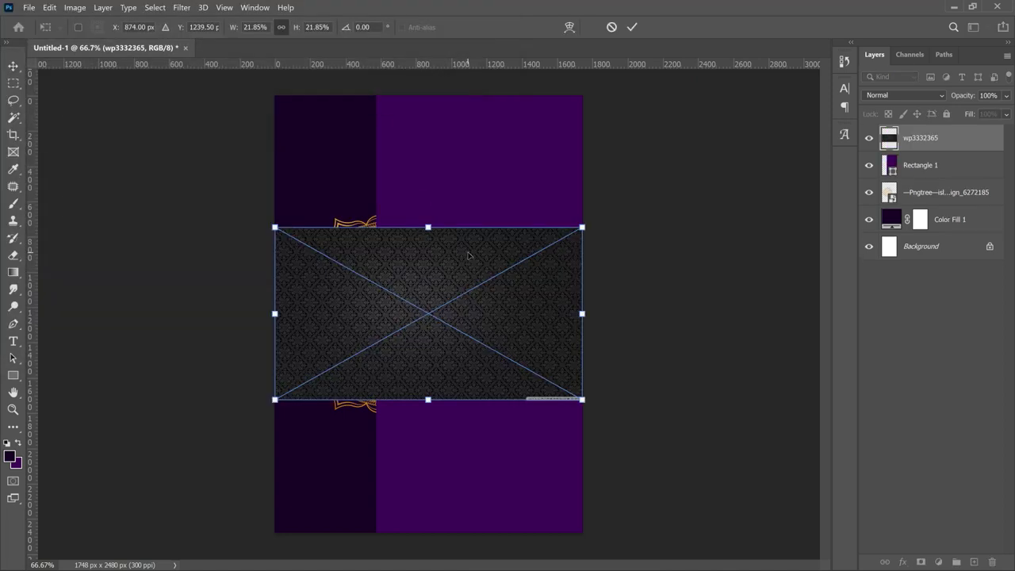
- Rotate the pattern 90° clockwise and enlarge it over the page's right side
{"action": "right_click", "coordinate": [468, 254]}
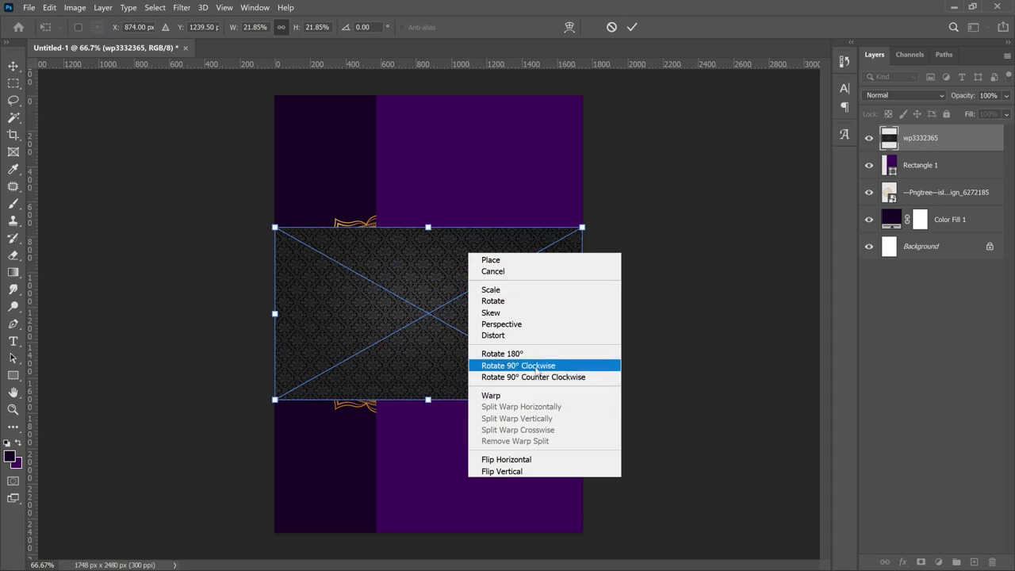
{"action": "left_click", "coordinate": [536, 371]}
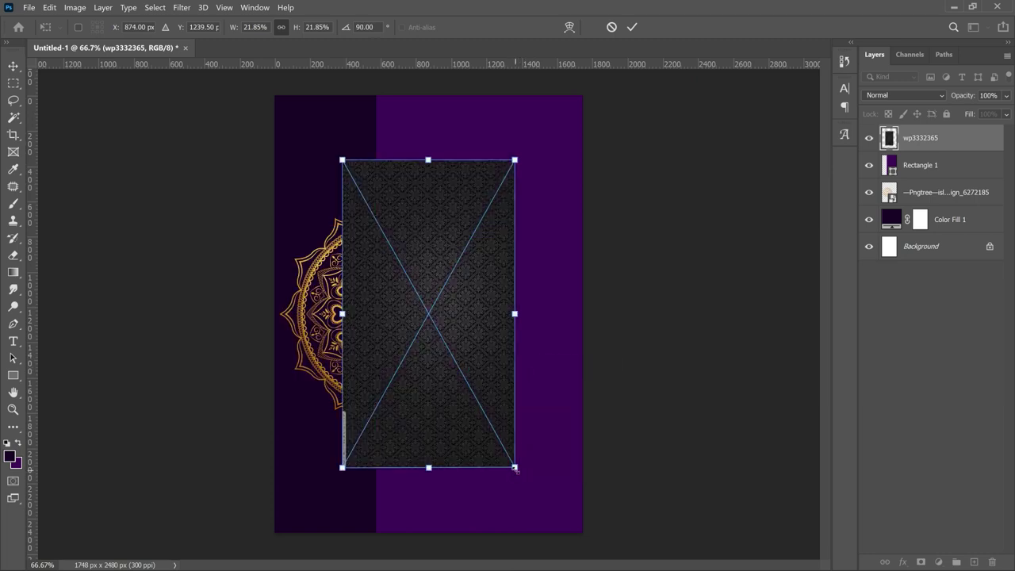
{"action": "left_click_drag", "start_coordinate": [515, 469], "coordinate": [642, 539]}
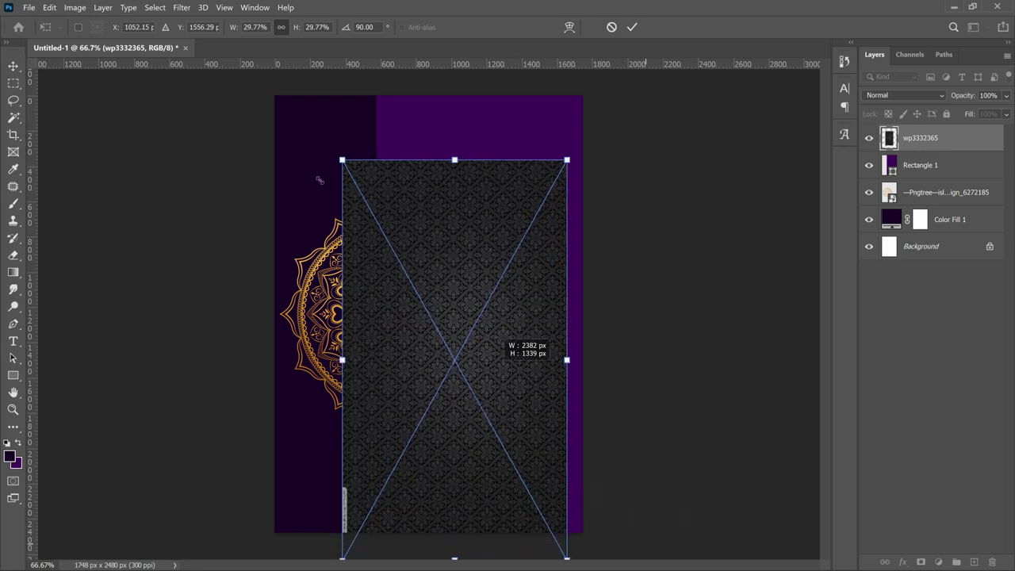
{"action": "left_click_drag", "start_coordinate": [341, 159], "coordinate": [298, 111]}
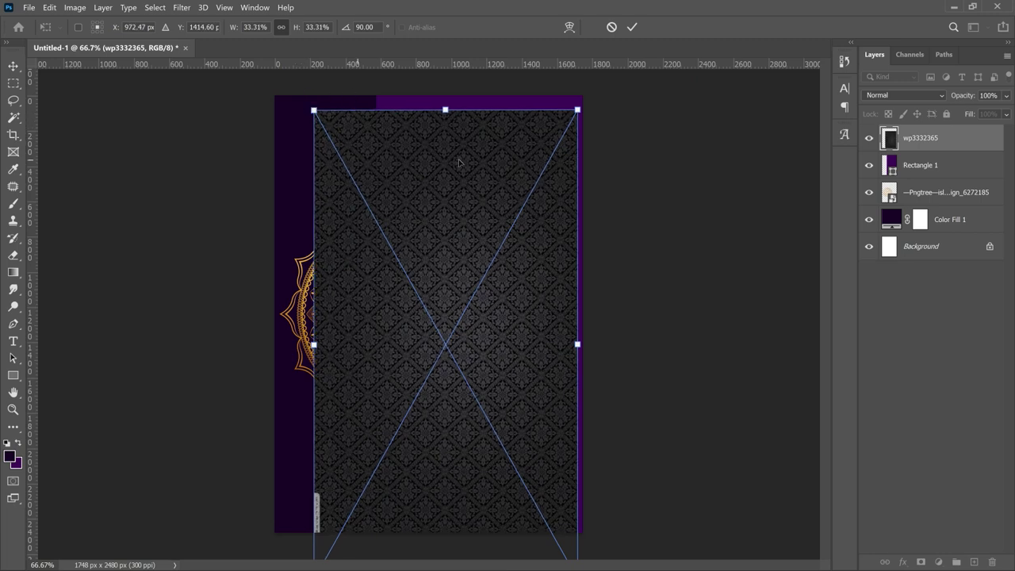
{"action": "left_click_drag", "start_coordinate": [457, 160], "coordinate": [497, 140]}
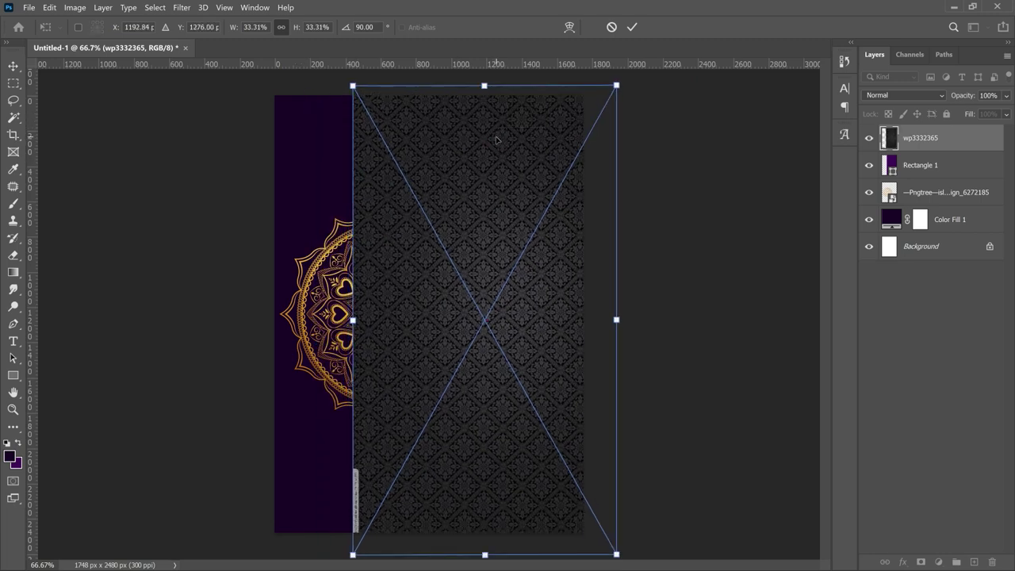
{"action": "key", "text": "Return"}
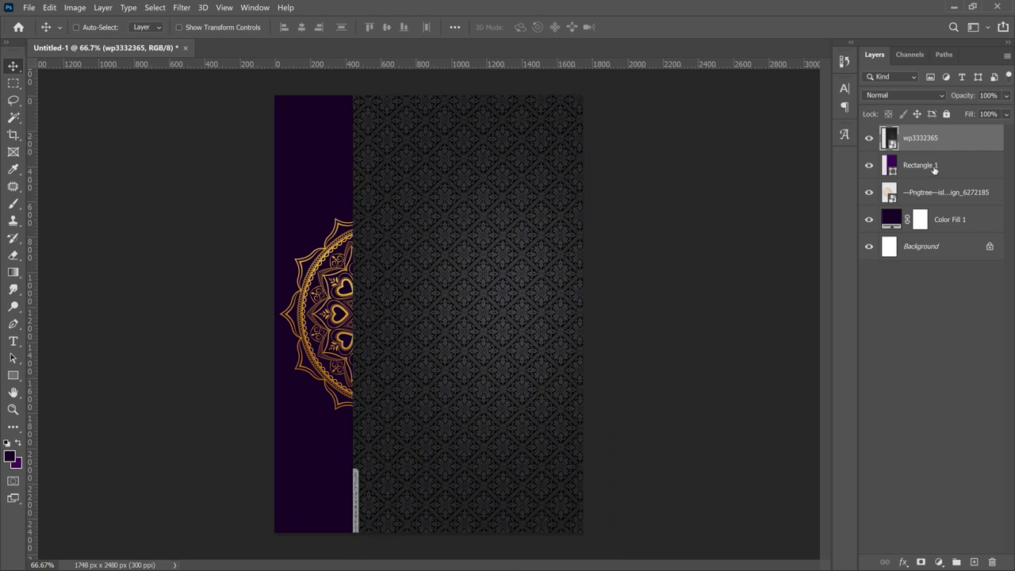
- Clip the wp3332365 pattern to Rectangle 1 and set its blend mode to Soft Light
{"action": "right_click", "coordinate": [934, 135]}
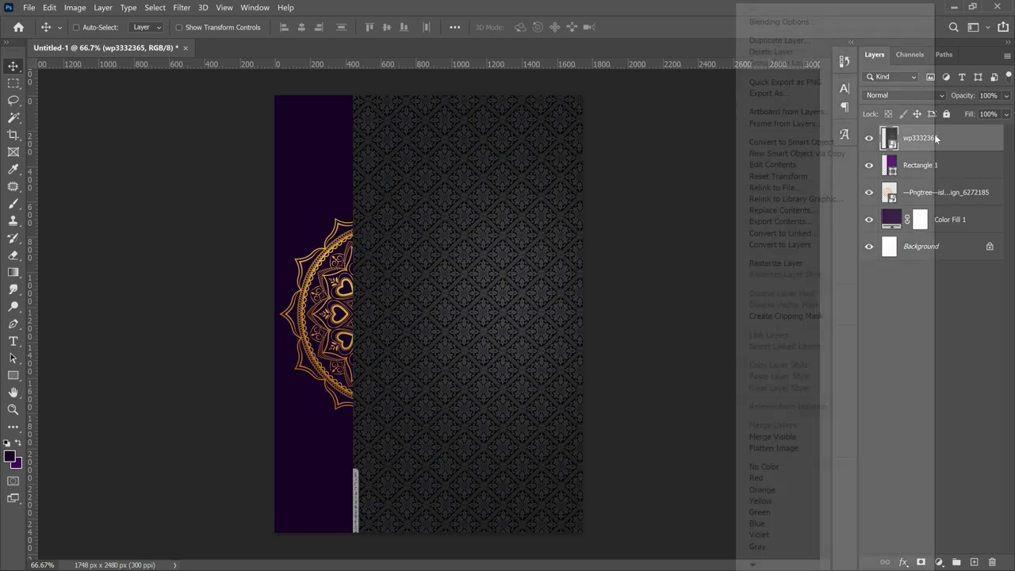
{"action": "left_click", "coordinate": [804, 315]}
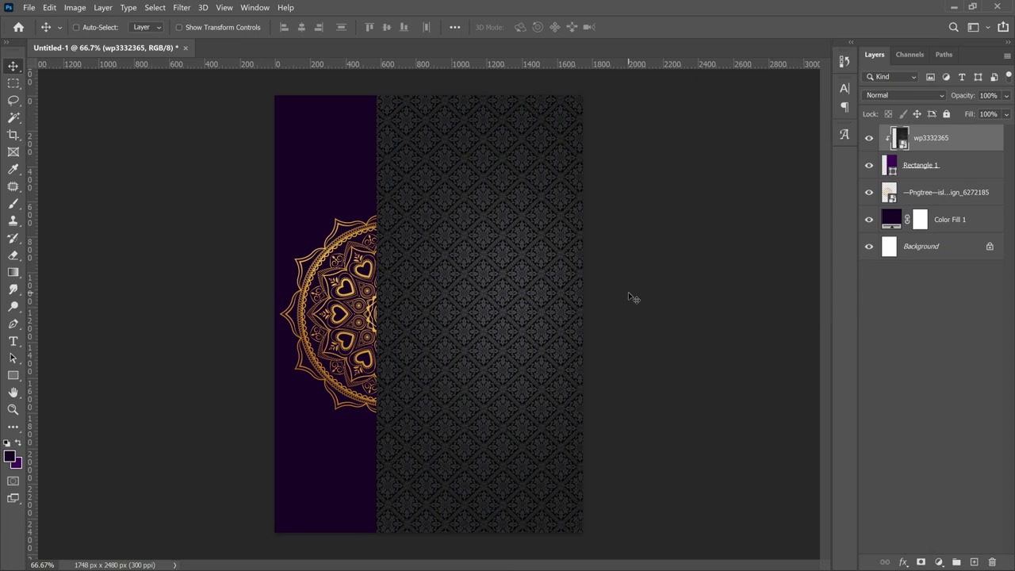
{"action": "left_click", "coordinate": [917, 95]}
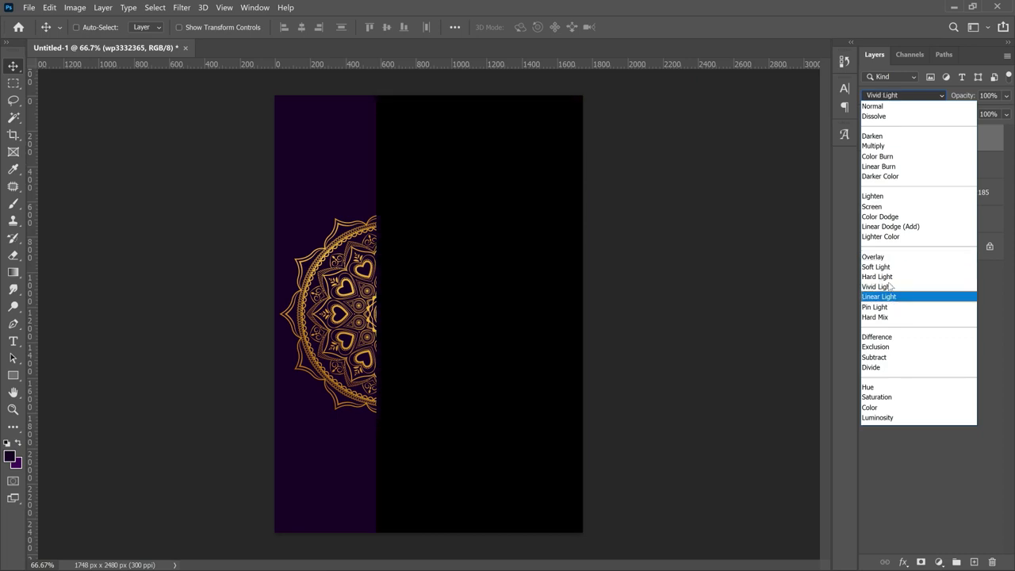
{"action": "left_click", "coordinate": [889, 268]}
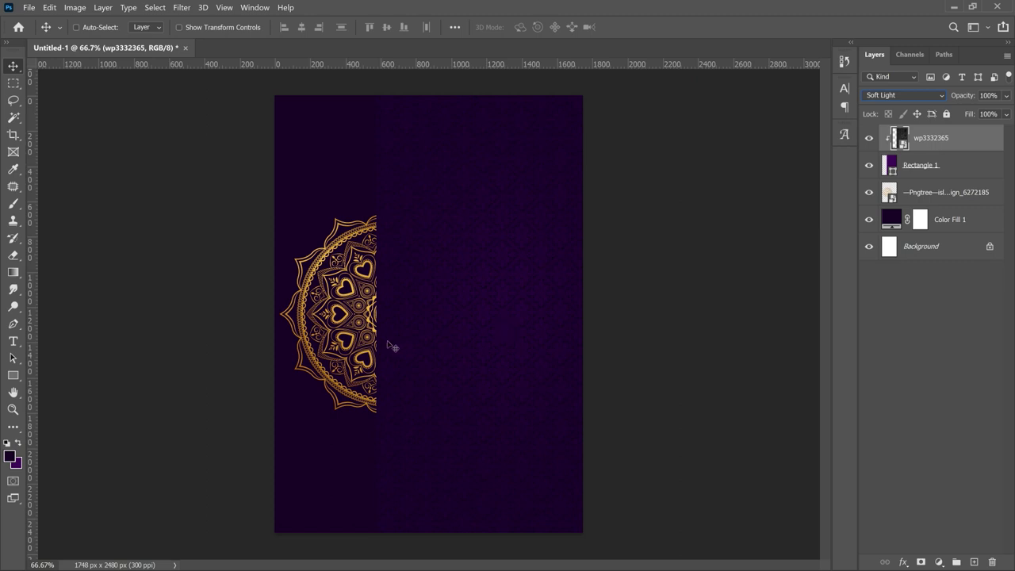
{"action": "right_click", "coordinate": [341, 308]}
{"action": "left_click", "coordinate": [571, 291]}
{"action": "left_click", "coordinate": [961, 195]}
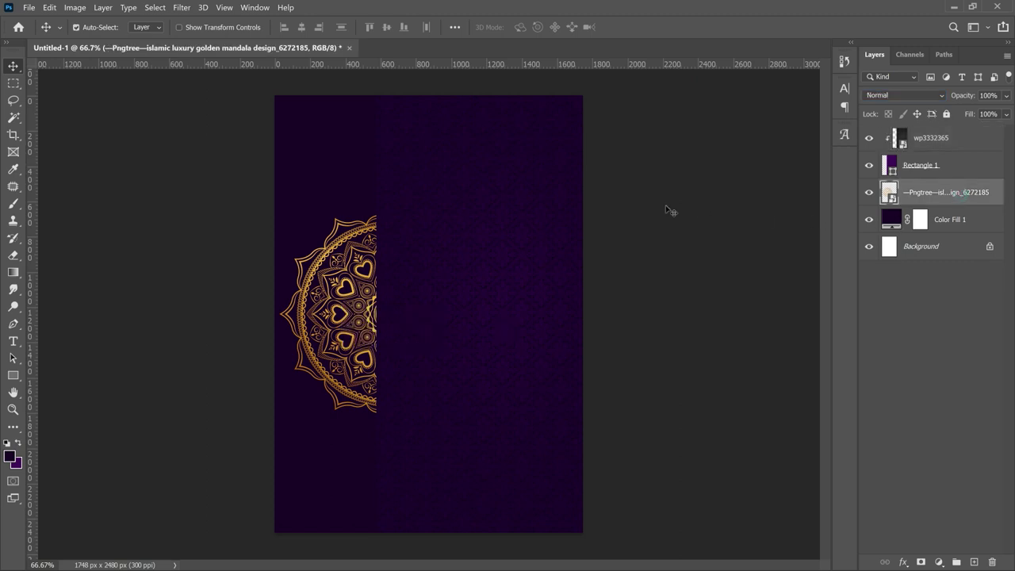
- Scale the mandala down to about 9.77% and re-centre it vertically on the page
{"action": "key", "text": "ctrl+t"}
{"action": "left_click_drag", "start_coordinate": [505, 200], "coordinate": [491, 212]}
{"action": "key", "text": "Return"}
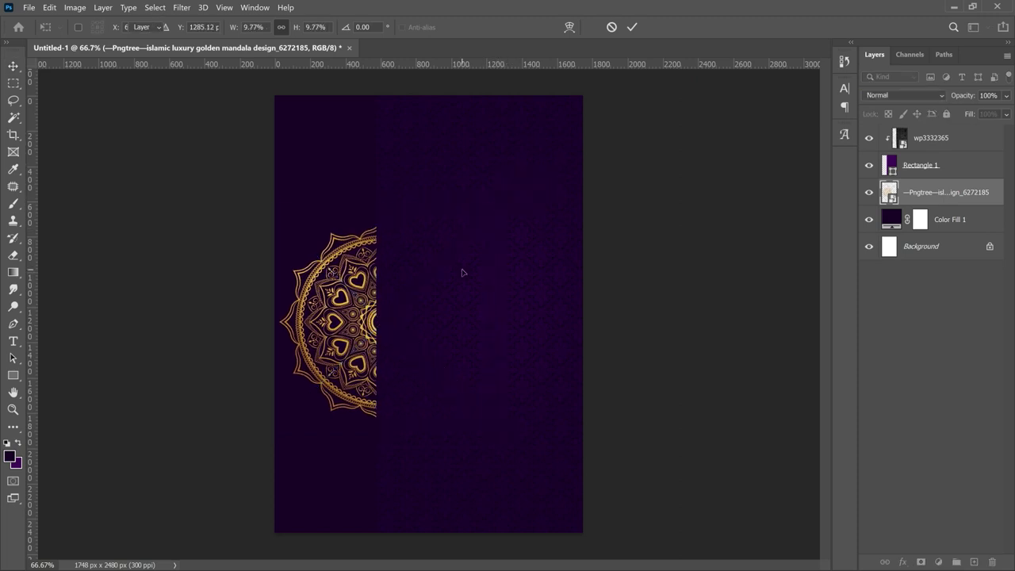
{"action": "key", "text": "ctrl+a"}
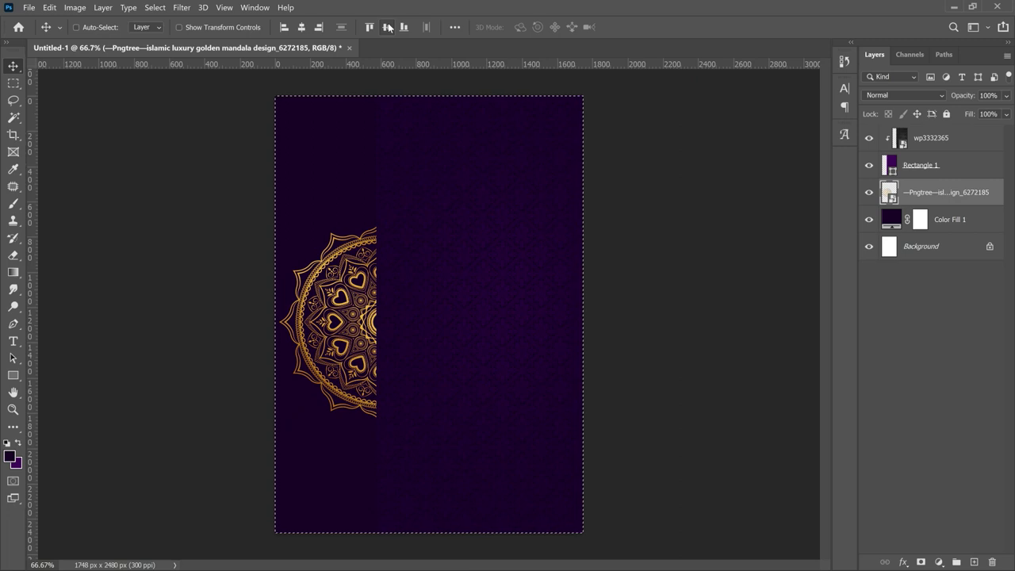
{"action": "left_click", "coordinate": [388, 27]}
{"action": "key", "text": "ctrl+d"}
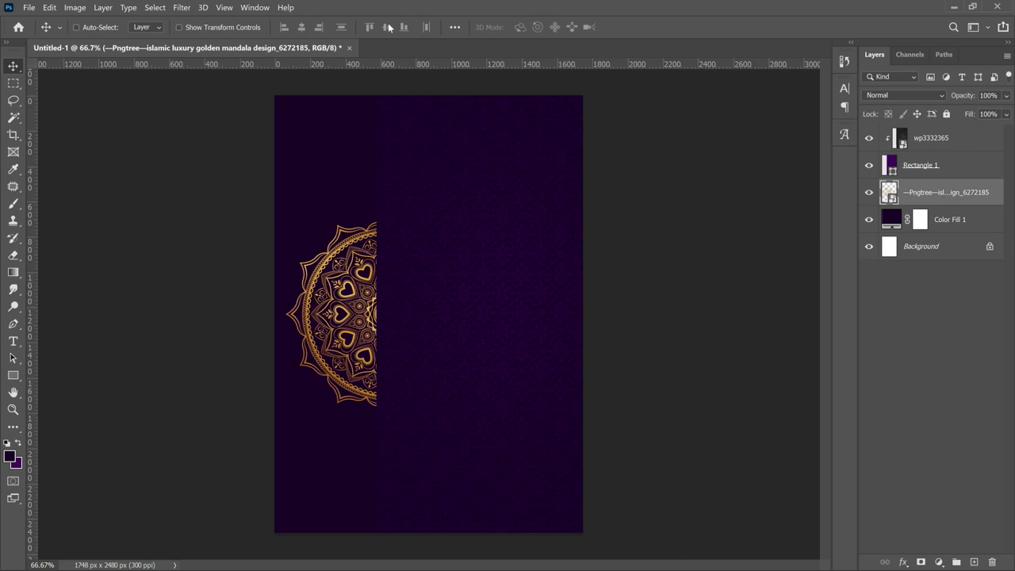
{"action": "left_click", "coordinate": [943, 173]}
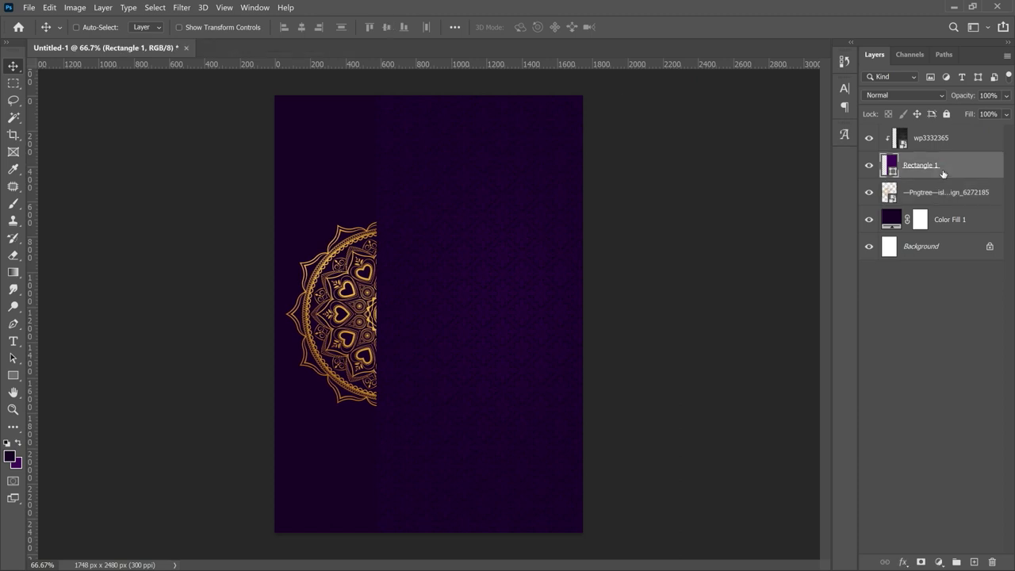
{"action": "right_click", "coordinate": [942, 172]}
- Give Rectangle 1 a drop shadow: 26% opacity, distance 3, spread 39, size 150
{"action": "left_click", "coordinate": [813, 25]}
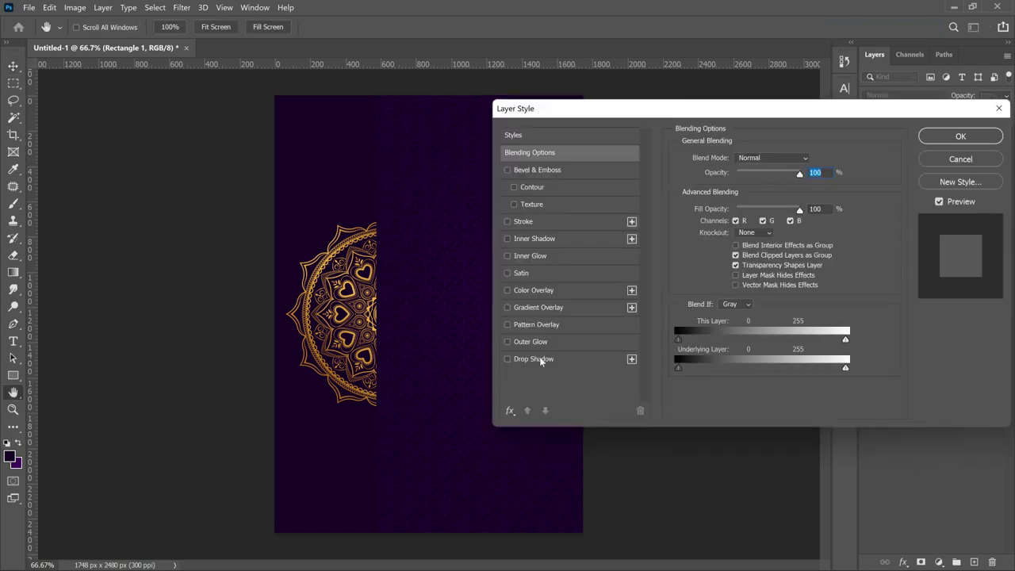
{"action": "left_click", "coordinate": [541, 361]}
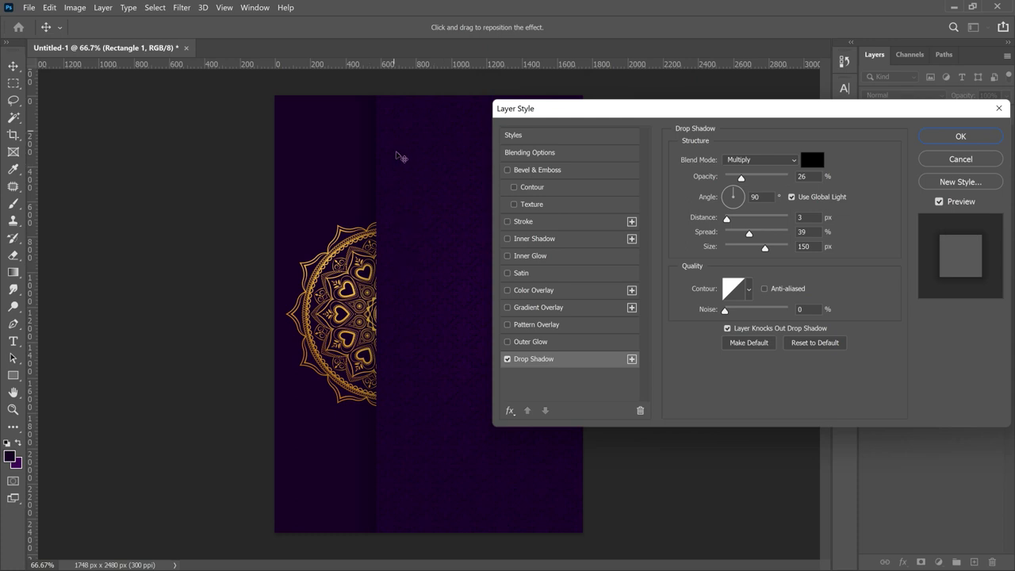
{"action": "left_click", "coordinate": [962, 137]}
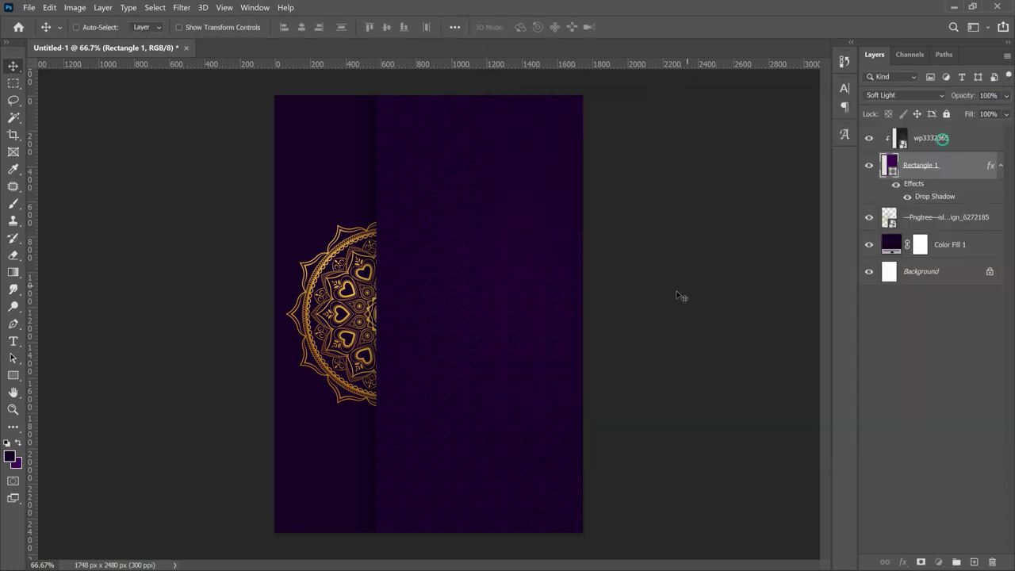
{"action": "key", "text": "shift+alt+bracketright"}
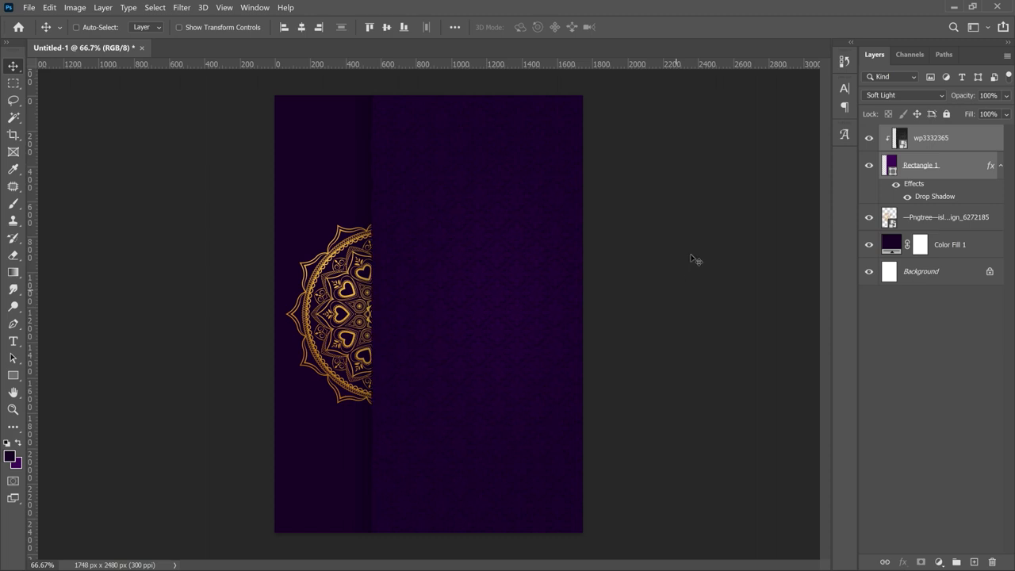
{"action": "left_click", "coordinate": [917, 140]}
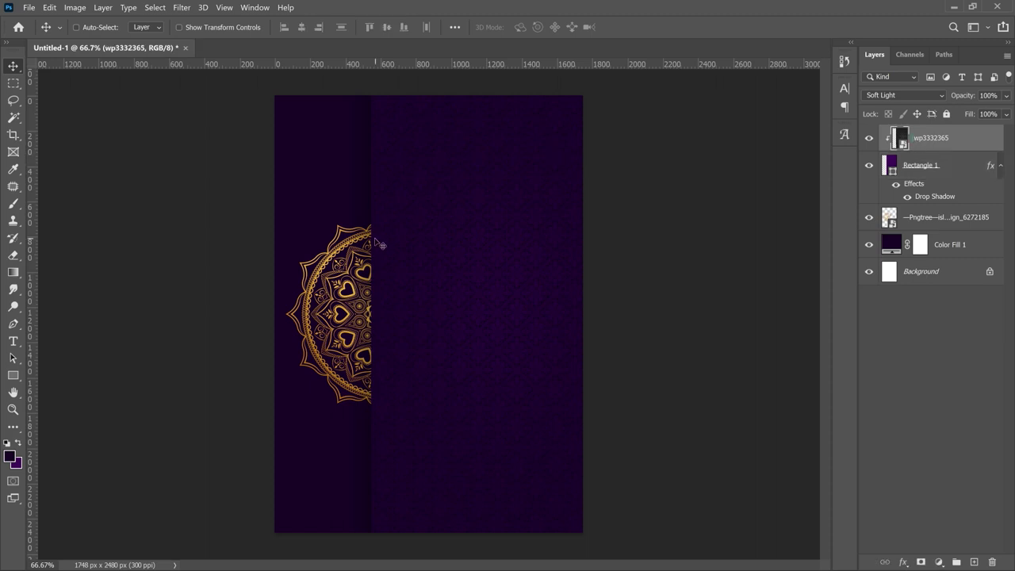
{"action": "left_click", "coordinate": [30, 8]}
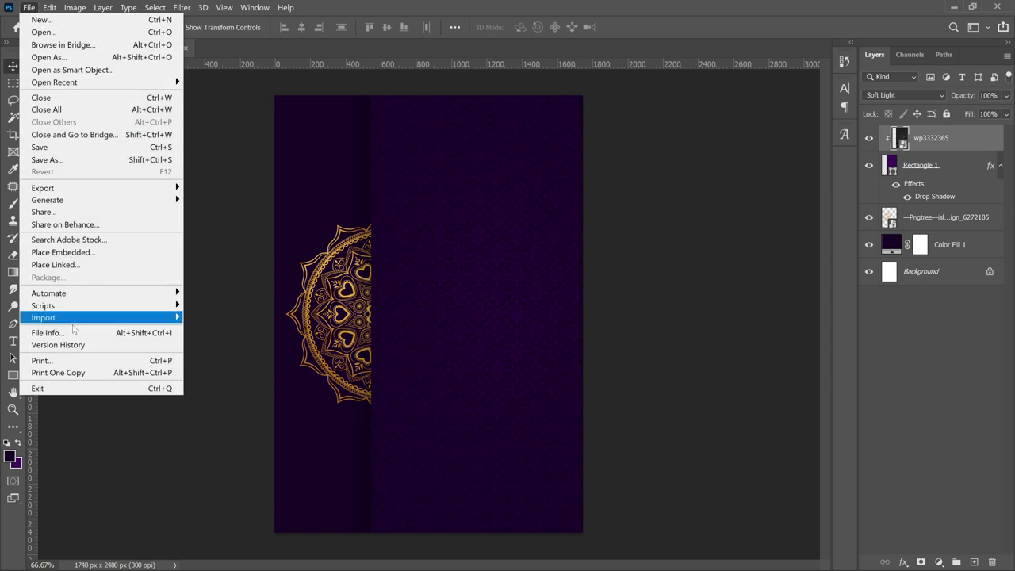
- Place the golden line image along the purple panel's left edge
{"action": "left_click", "coordinate": [94, 255]}
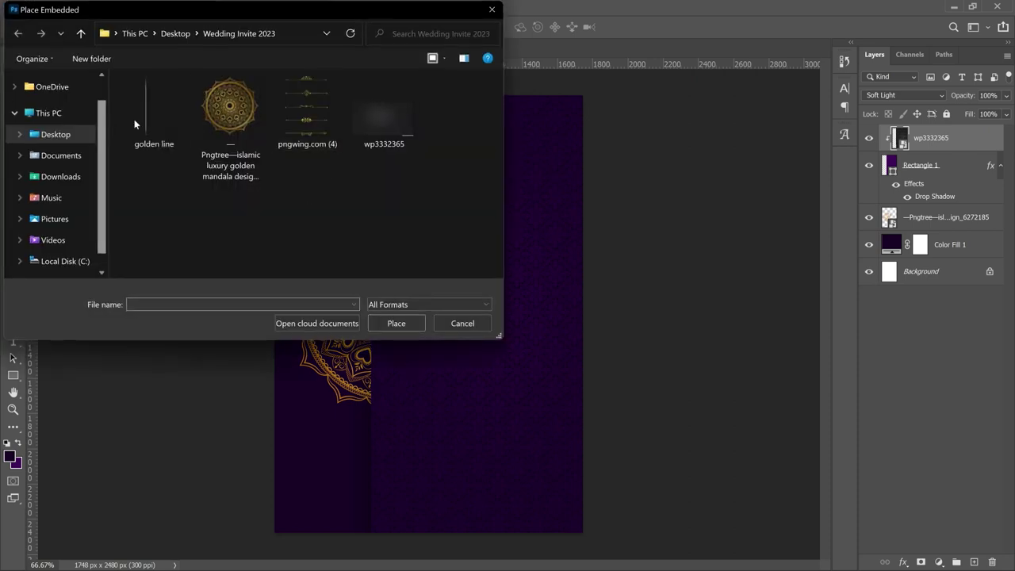
{"action": "double_click", "coordinate": [143, 121]}
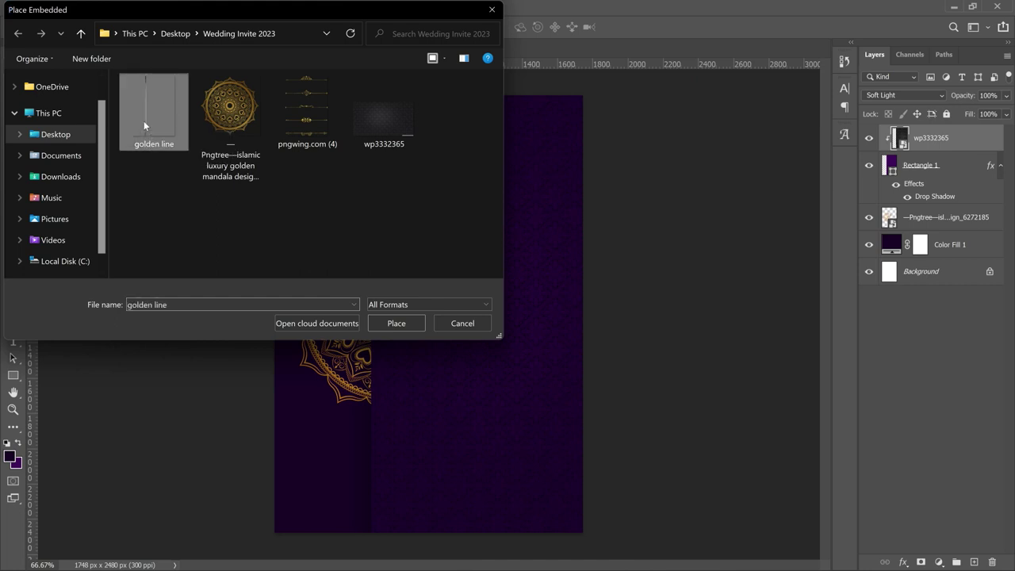
{"action": "key", "text": "Return"}
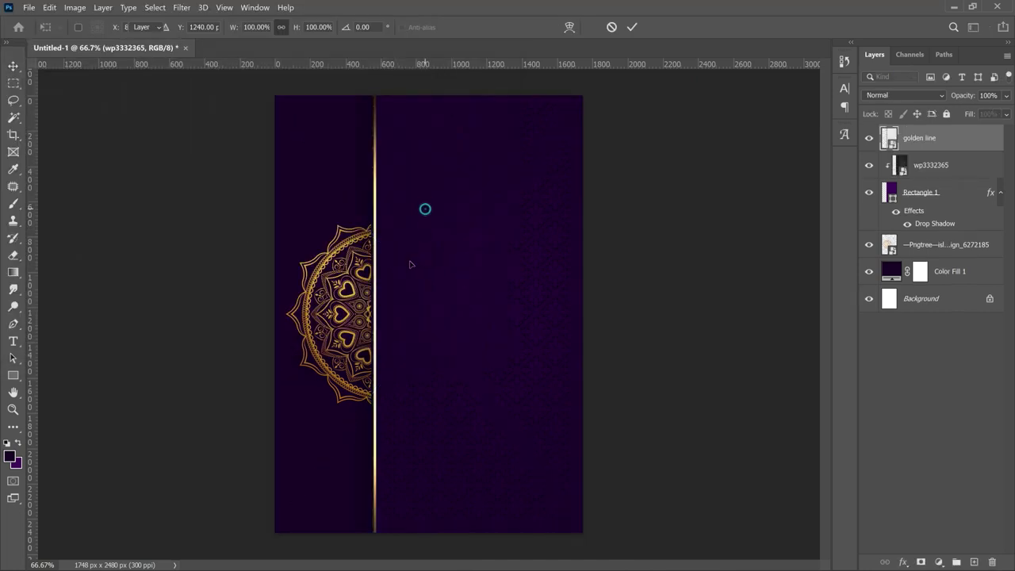
{"action": "mouse_move", "coordinate": [407, 263]}
{"action": "left_mouse_down"}
{"action": "mouse_move", "coordinate": [418, 265]}
{"action": "mouse_move", "coordinate": [407, 262]}
{"action": "left_mouse_up"}
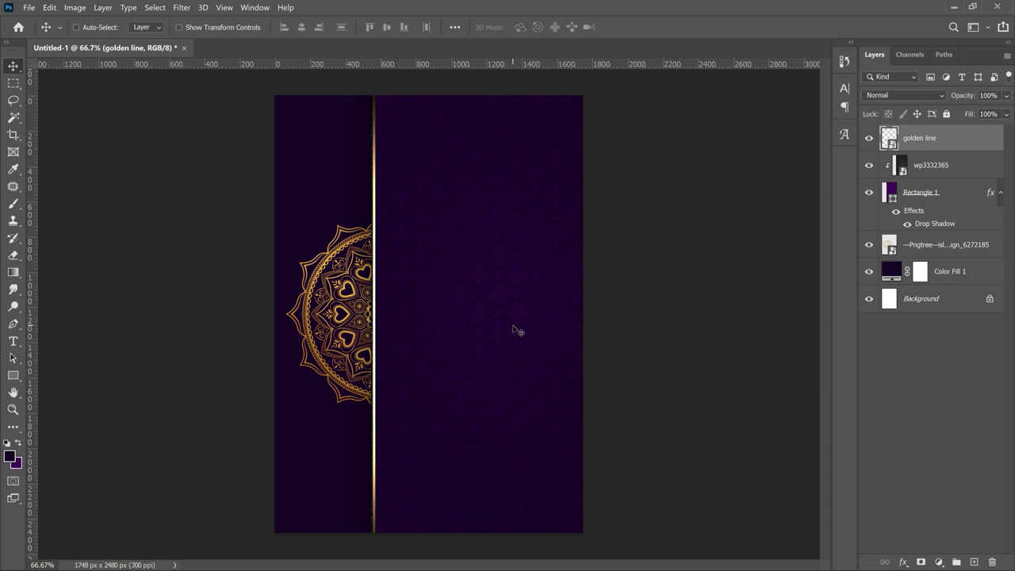
- Add 'THE FAMILIES OF' text near the panel top, with a duplicate line just below
{"action": "key", "text": "t"}
{"action": "left_click", "coordinate": [465, 153]}
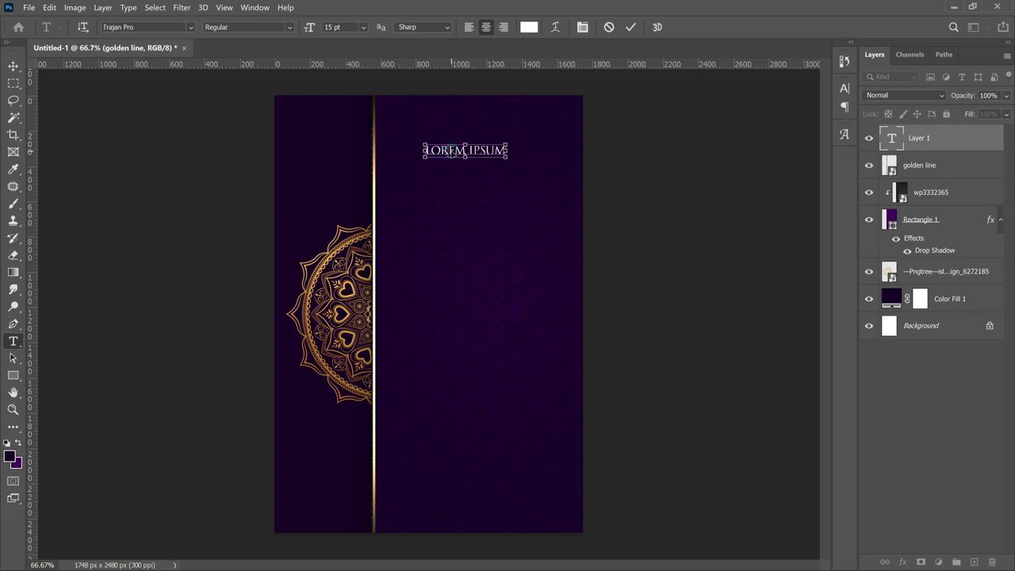
{"action": "type", "text": "THE FAMILIES OF"}
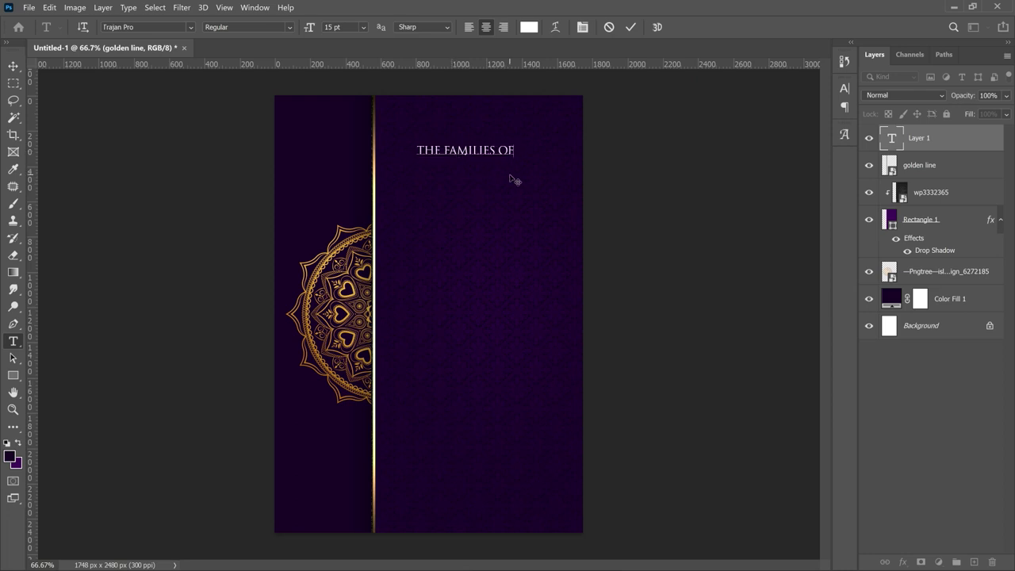
{"action": "left_click", "coordinate": [12, 69]}
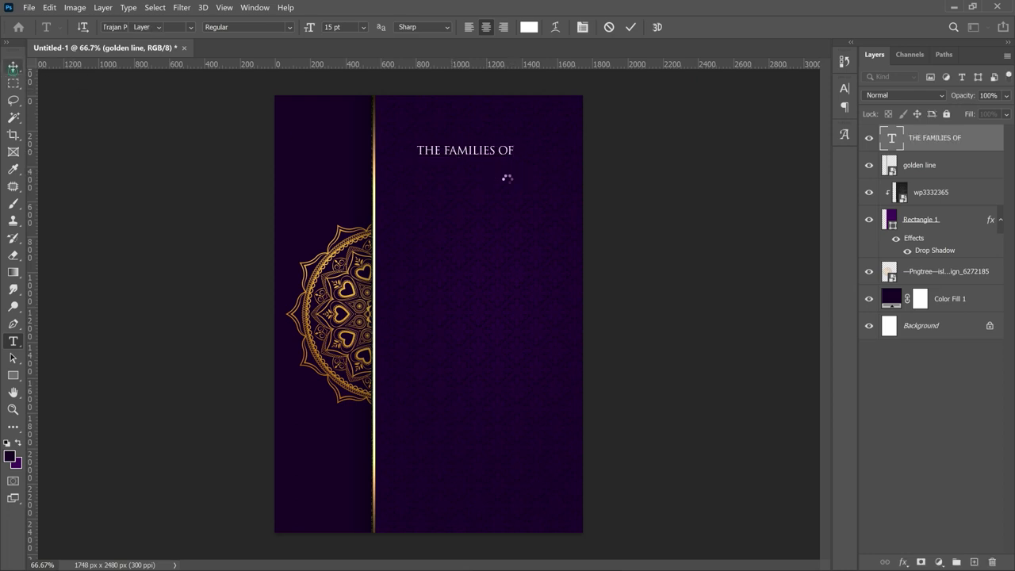
{"action": "left_click_drag", "start_coordinate": [490, 153], "coordinate": [517, 133]}
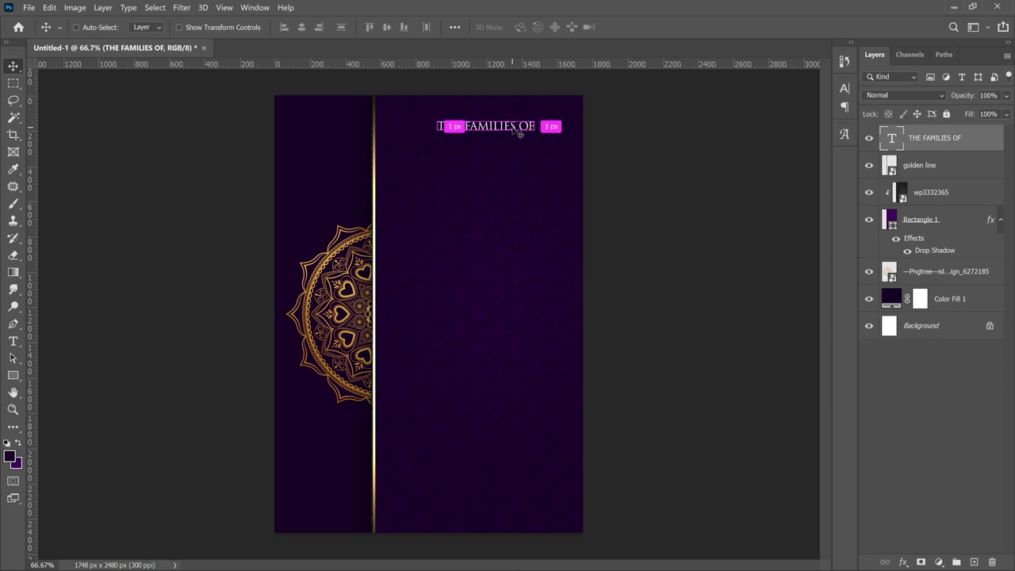
{"action": "key", "text": "ctrl+j"}
{"action": "left_click_drag", "start_coordinate": [513, 131], "coordinate": [517, 170]}
- Fill the names block with the groom's parents, an '&' line, and the bride's parents
{"action": "double_click", "coordinate": [502, 160]}
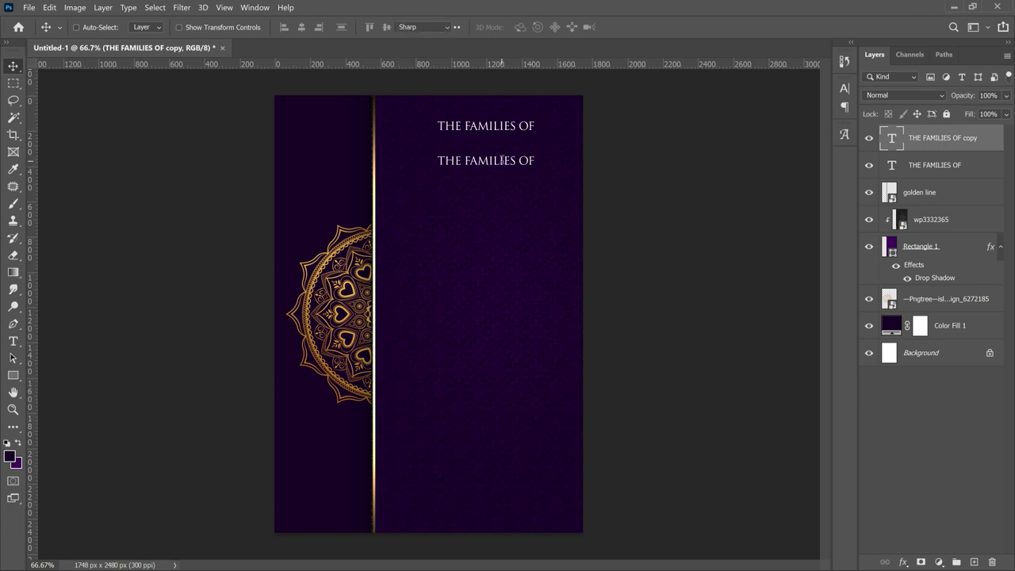
{"action": "type", "text": "GROOM'S FATHER'S NAME GROOM'S MOTHER'S NAME"}
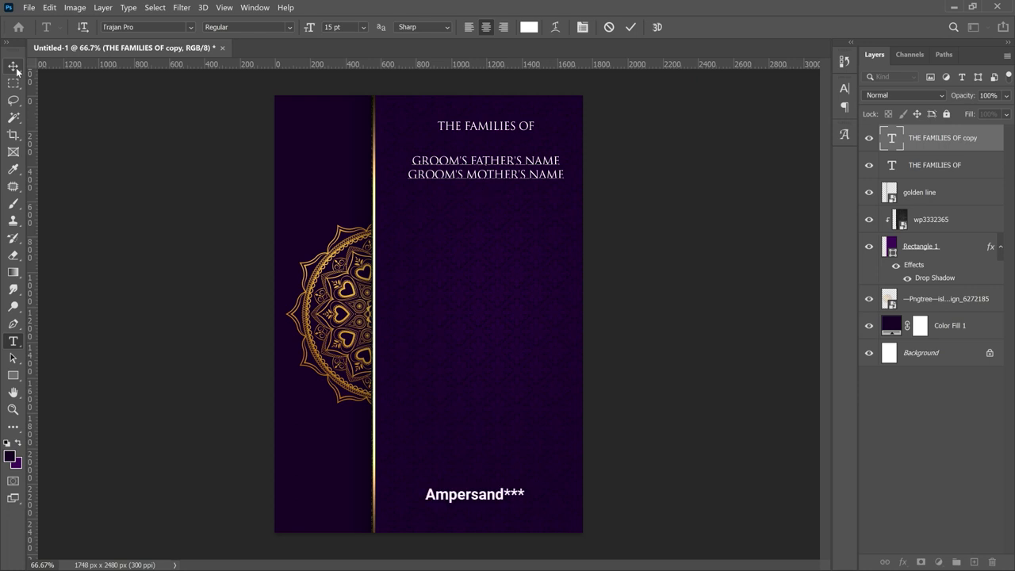
{"action": "type", "text": "&"}
{"action": "key", "text": "Return"}
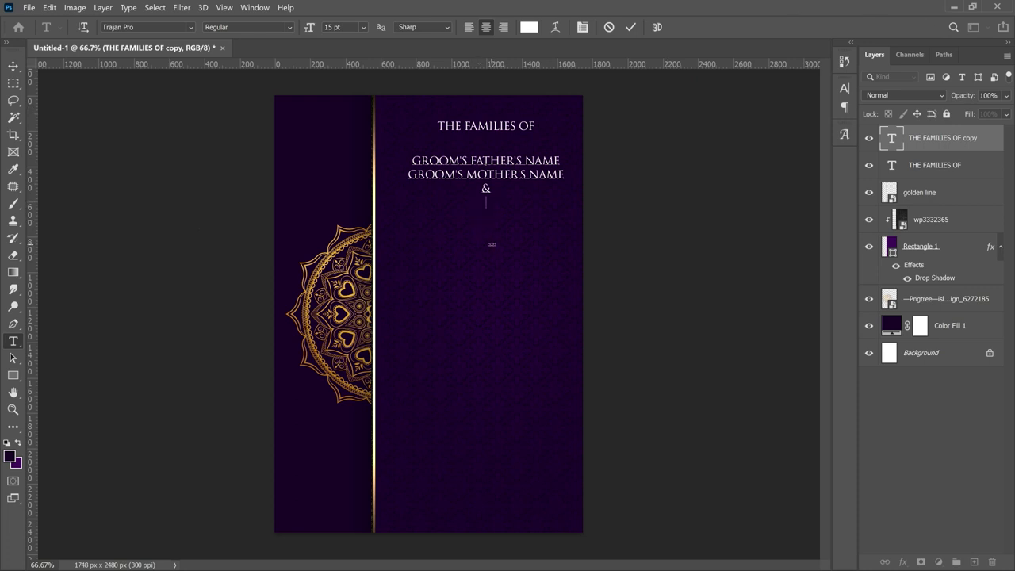
{"action": "type", "text": "BRIDE'S FATHER'S NAME BRIDES' MOTHER'S NAME"}
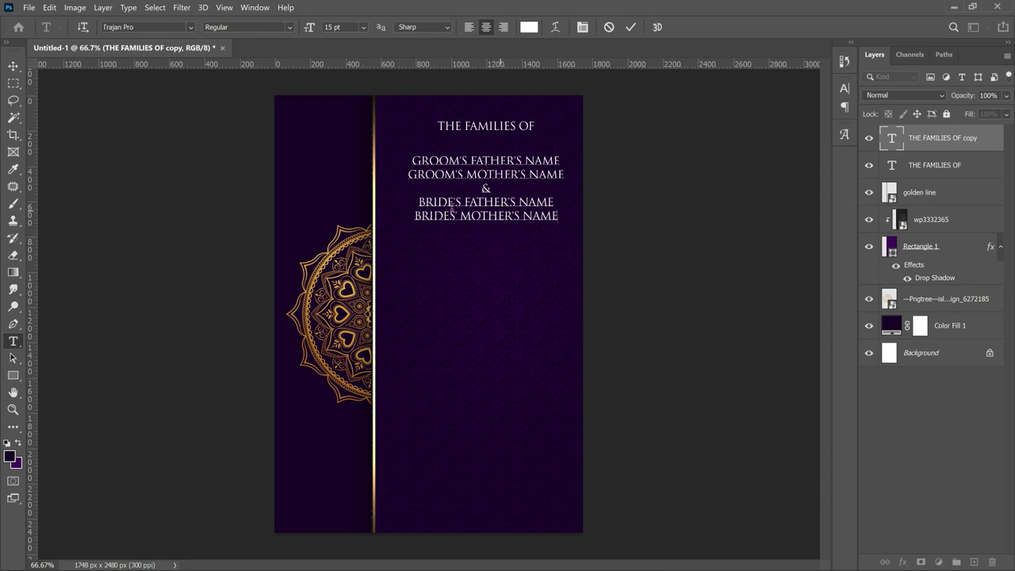
- Duplicate the finished five-line names block just below the original
{"action": "key", "text": "Escape"}
{"action": "key", "text": "v"}
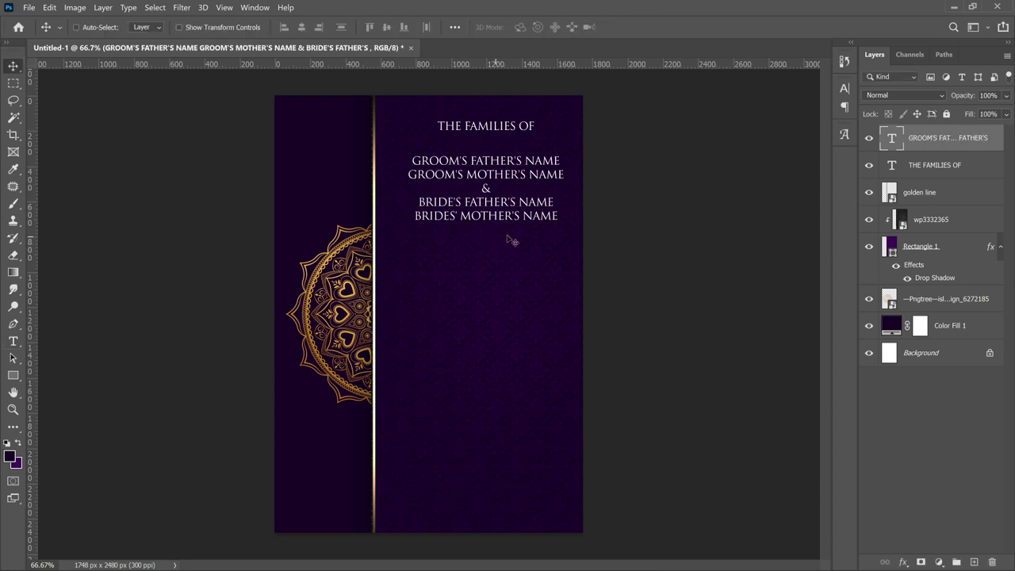
{"action": "left_click_drag", "start_coordinate": [543, 231], "coordinate": [515, 270]}
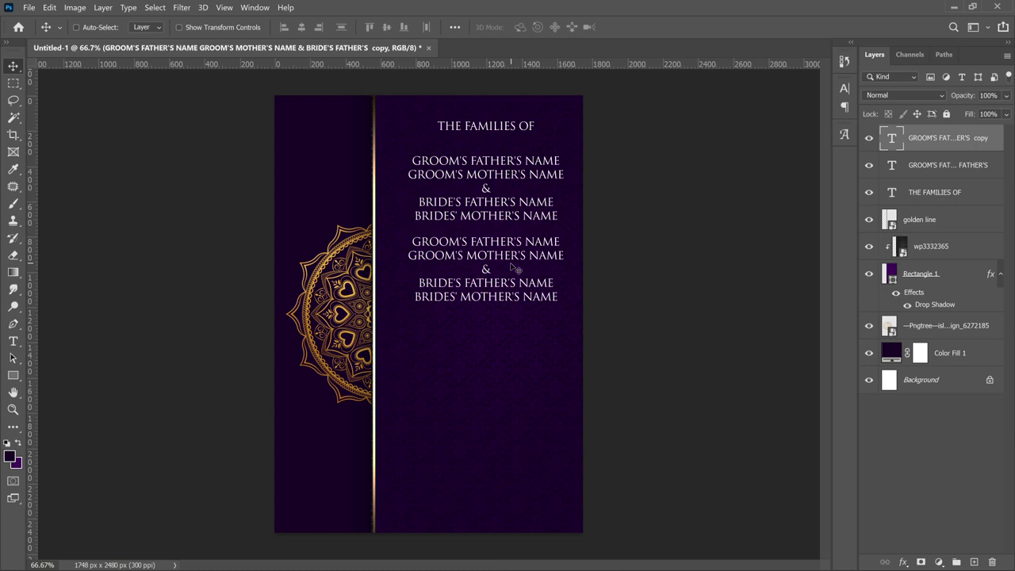
- Replace the duplicate block's text with the line 'GLADLY INVITE YOU TO WITNESS THE'
{"action": "double_click", "coordinate": [484, 295]}
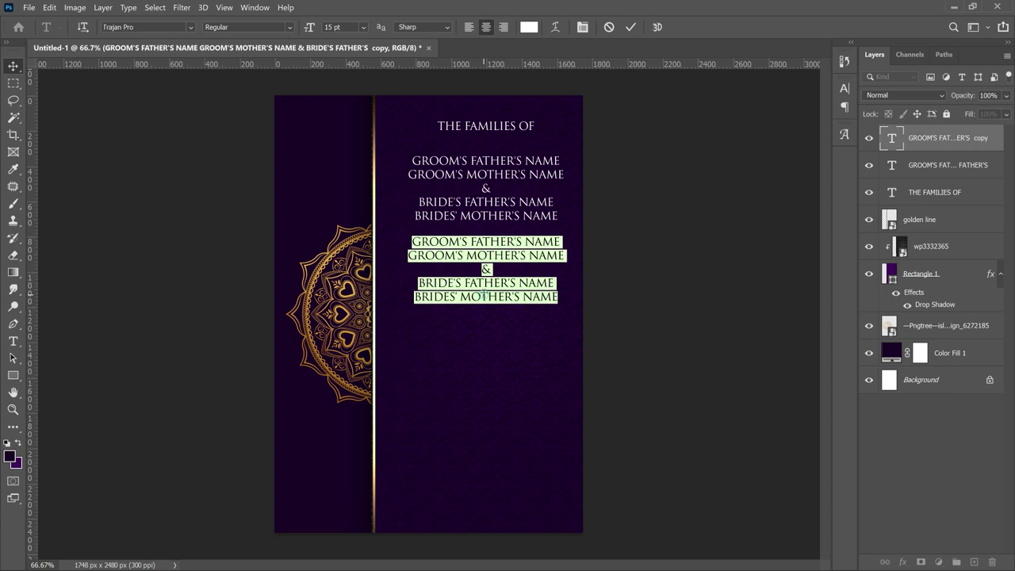
{"action": "key", "text": "ctrl+v"}
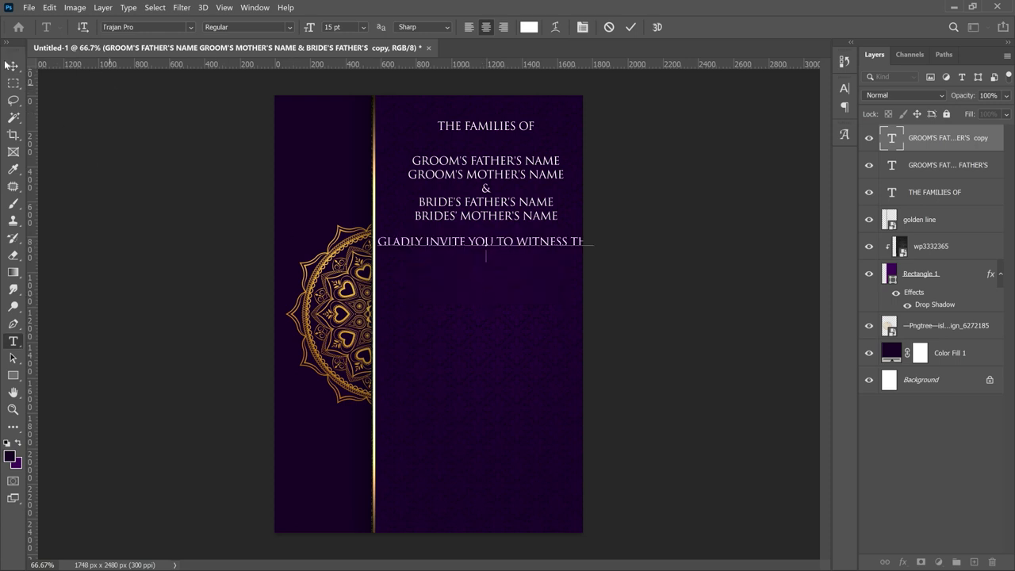
{"action": "key", "text": "Escape"}
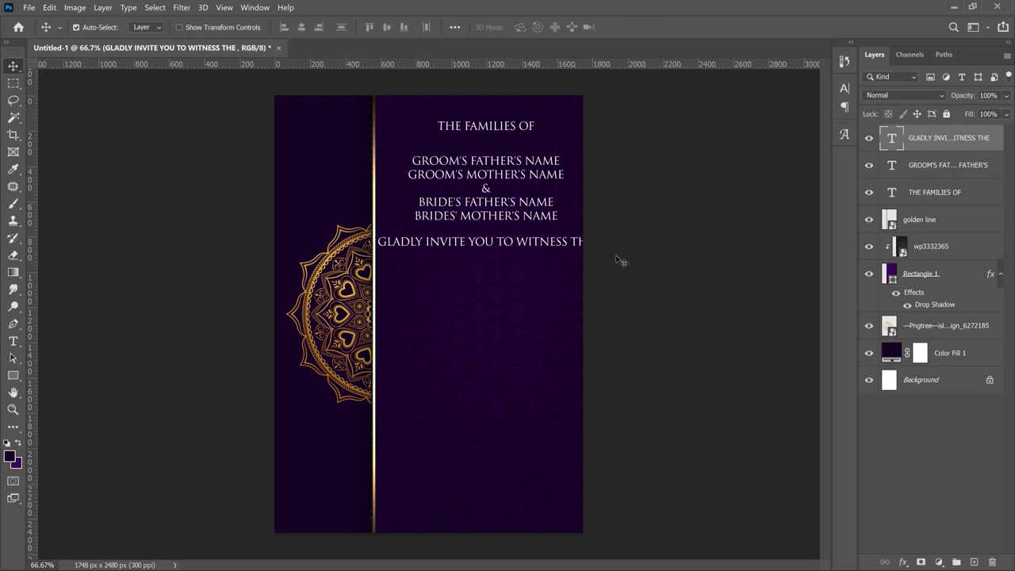
- Scale the invite line down and centre it beneath the names block
{"action": "key", "text": "ctrl+t"}
{"action": "left_click_drag", "start_coordinate": [592, 237], "coordinate": [553, 240]}
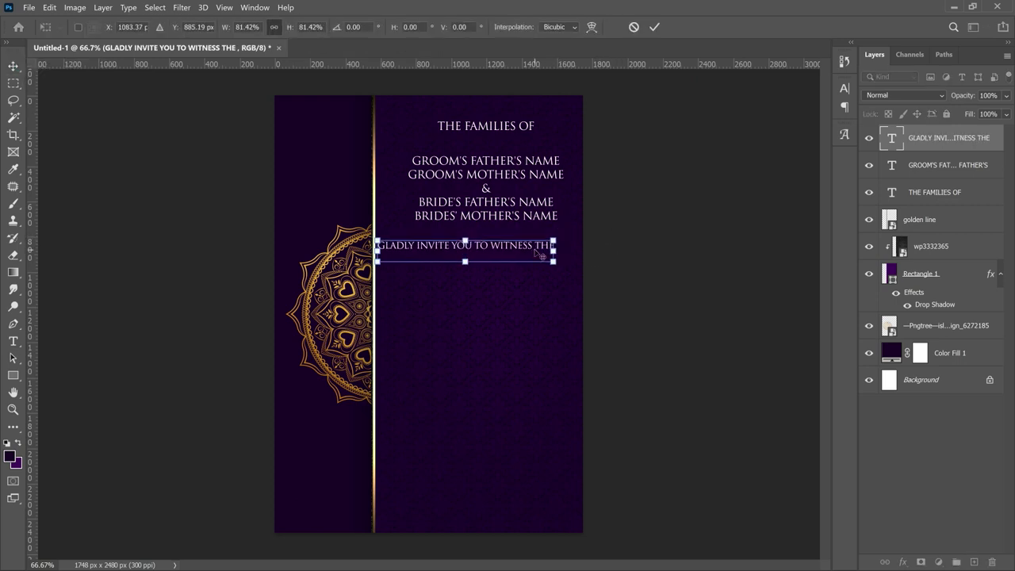
{"action": "key", "text": "Return"}
{"action": "mouse_move", "coordinate": [487, 255]}
{"action": "left_mouse_down"}
{"action": "mouse_move", "coordinate": [505, 252]}
{"action": "mouse_move", "coordinate": [470, 251]}
{"action": "mouse_move", "coordinate": [511, 247]}
{"action": "mouse_move", "coordinate": [501, 249]}
{"action": "left_mouse_up"}
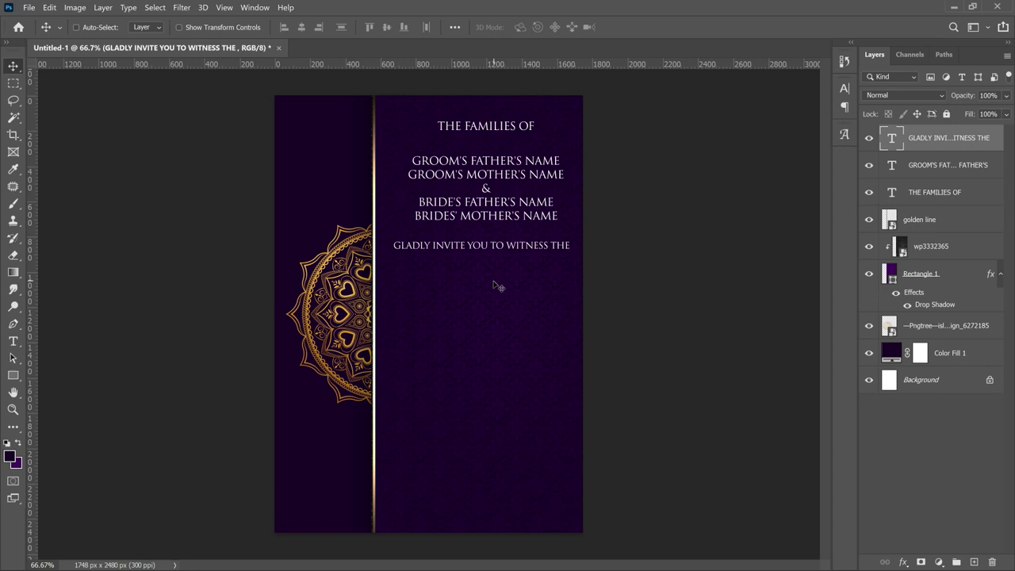
{"action": "key", "text": "t"}
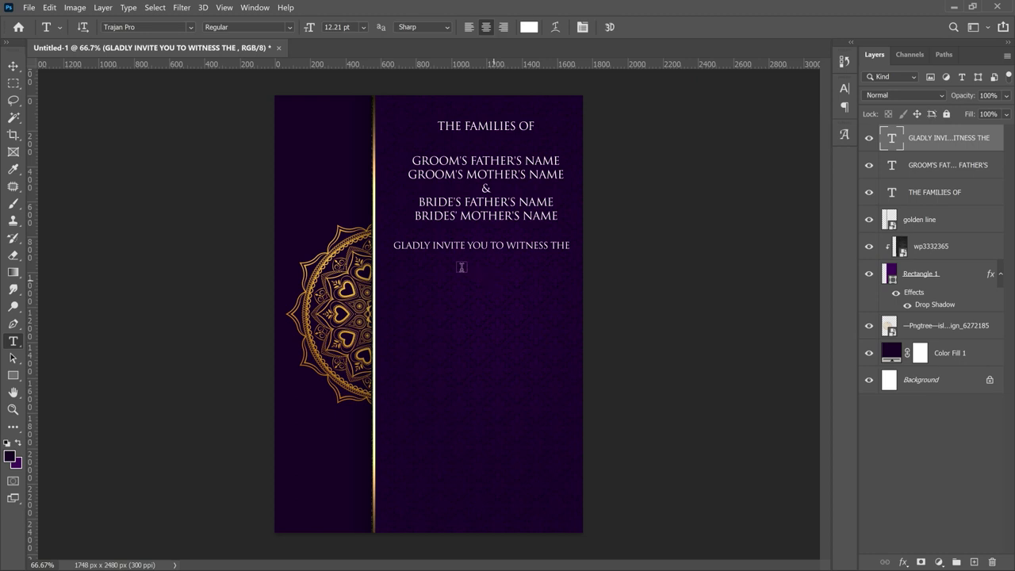
- Add 'Solemnization of Holy Matrimony' in Olympic Branding font with All Caps turned off
{"action": "left_click", "coordinate": [472, 280]}
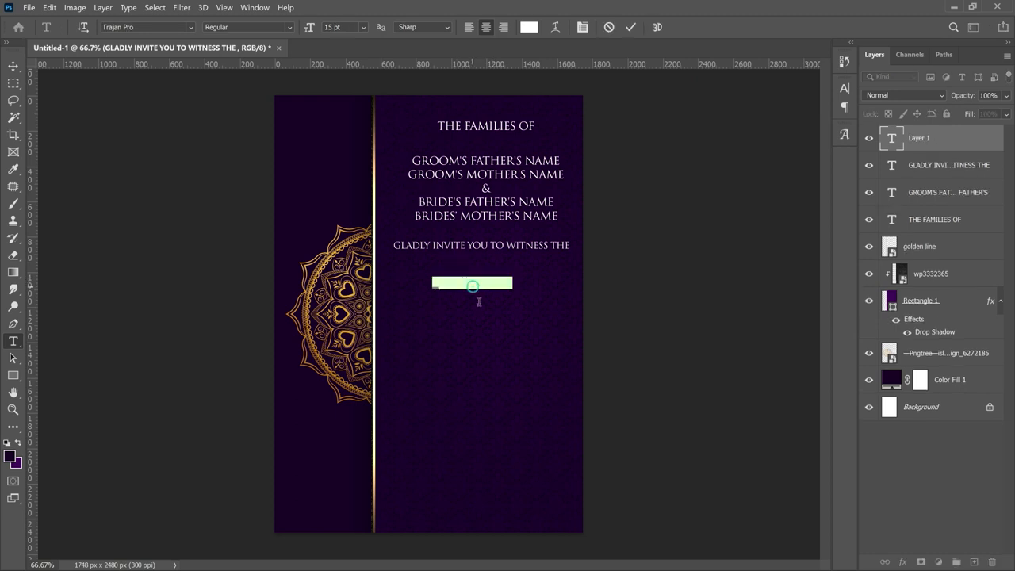
{"action": "left_click", "coordinate": [136, 27]}
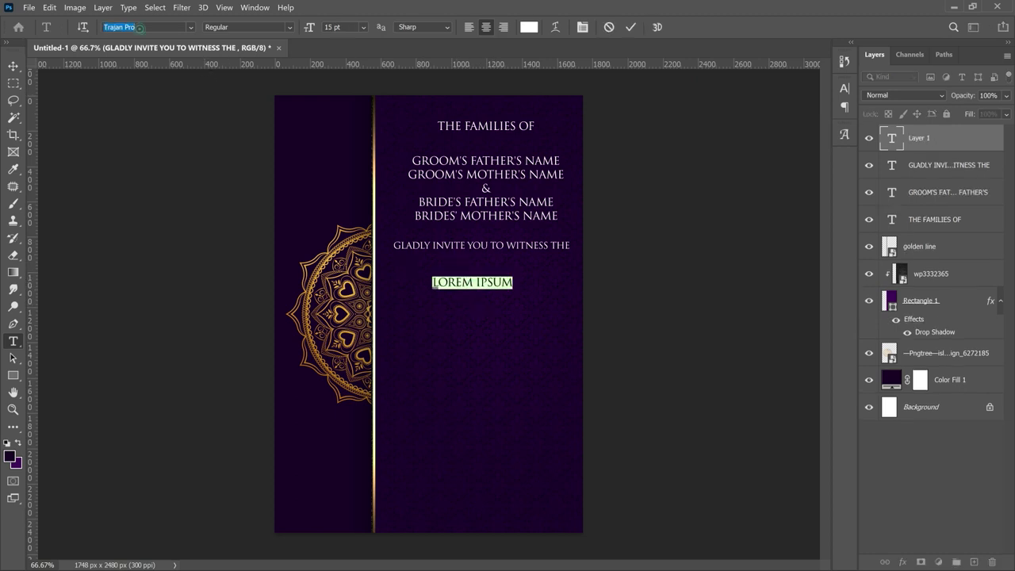
{"action": "type", "text": "oly"}
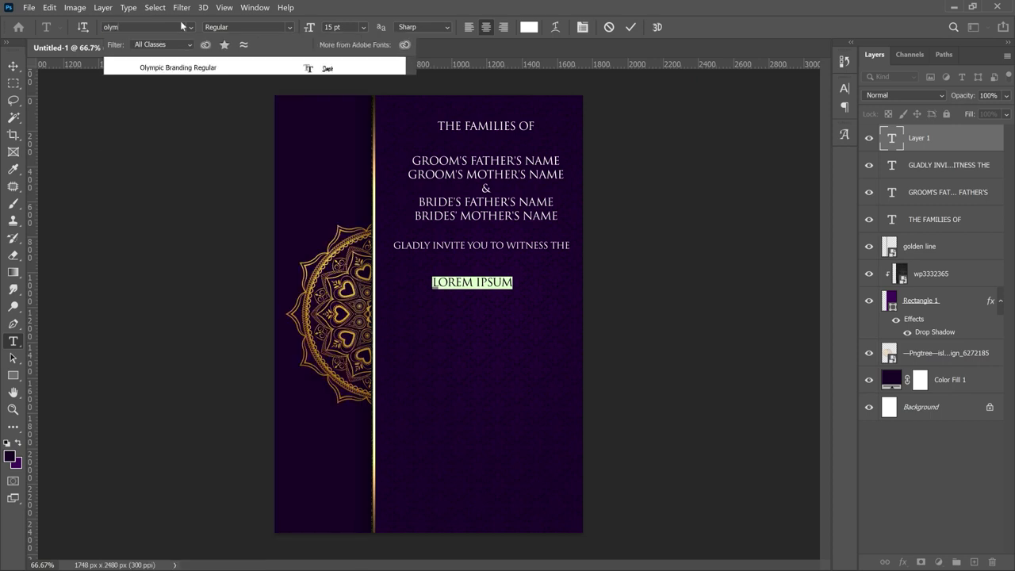
{"action": "type", "text": "m"}
{"action": "left_click", "coordinate": [242, 68]}
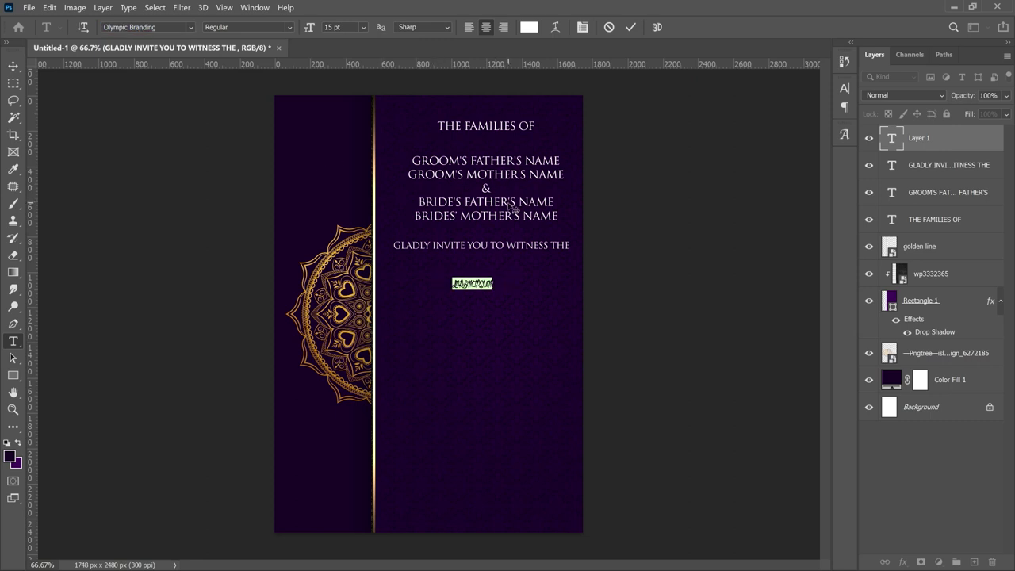
{"action": "key", "text": "ctrl+v"}
{"action": "key", "text": "ctrl+a"}
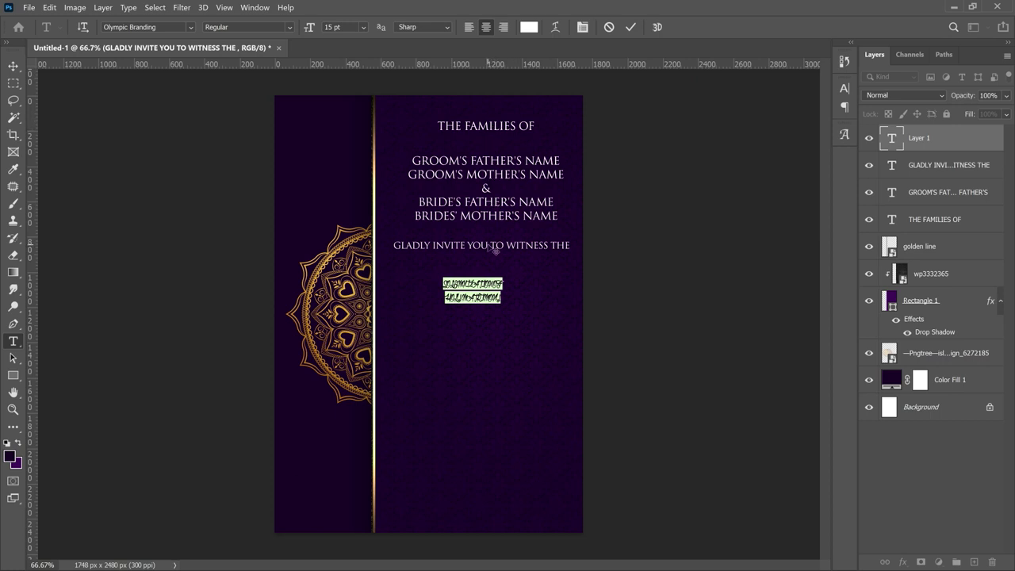
{"action": "left_click", "coordinate": [583, 29]}
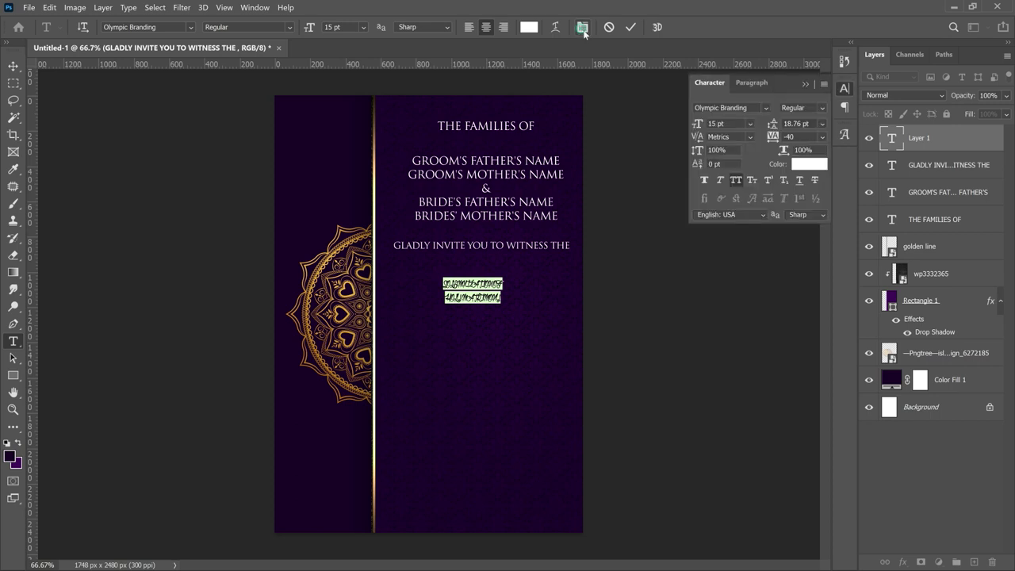
{"action": "left_click", "coordinate": [736, 181]}
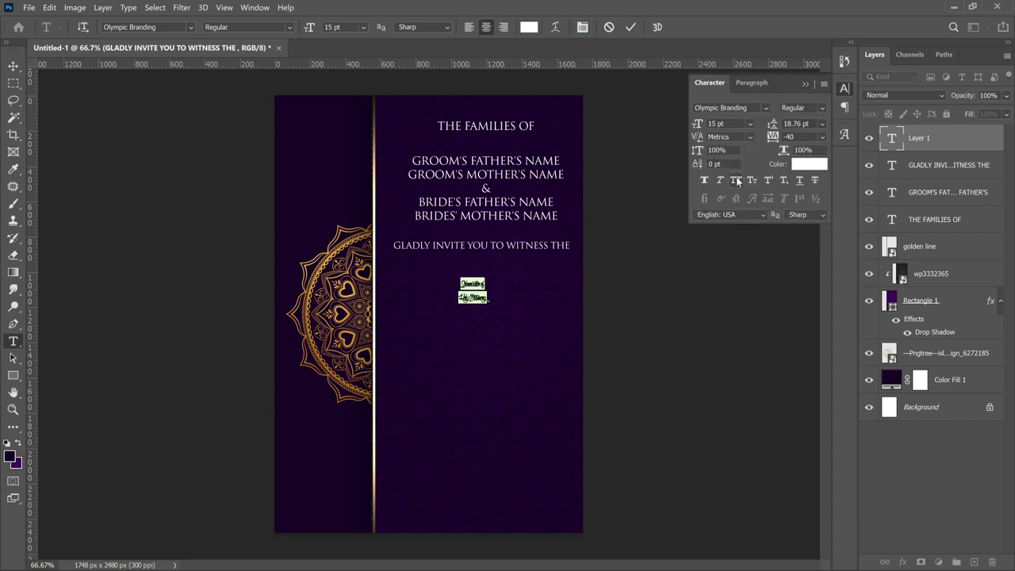
{"action": "left_click", "coordinate": [13, 66]}
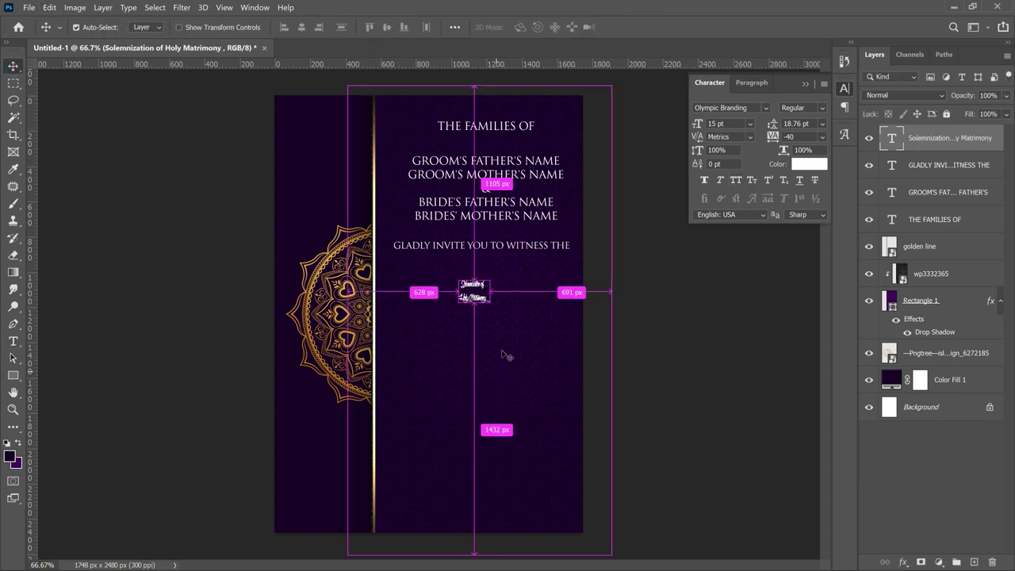
- Enlarge the script ceremony text to about 229%
{"action": "key", "text": "ctrl+t"}
{"action": "left_click_drag", "start_coordinate": [490, 315], "coordinate": [558, 403]}
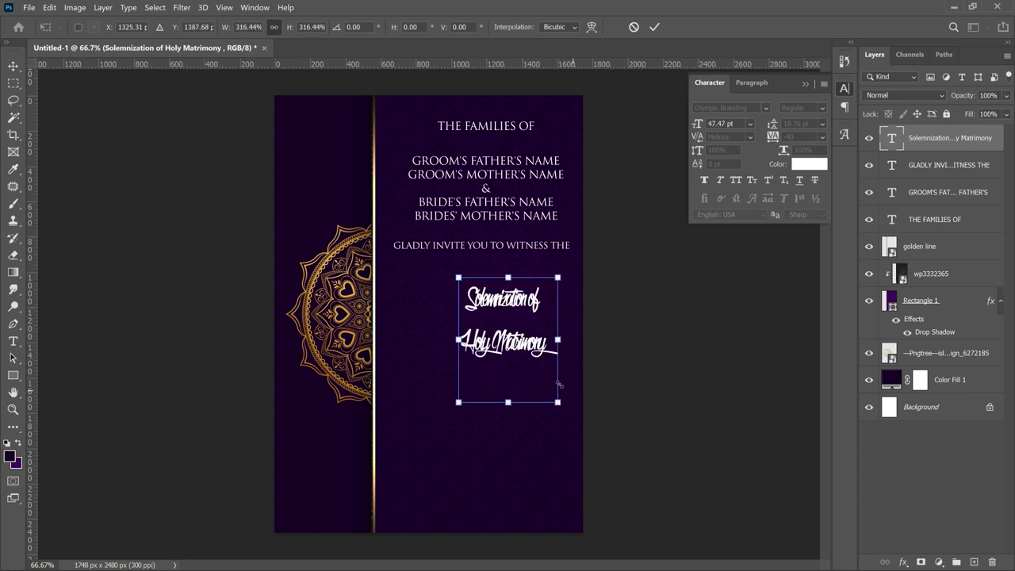
{"action": "key", "text": "Return"}
{"action": "left_click", "coordinate": [520, 354], "text": "ctrl"}
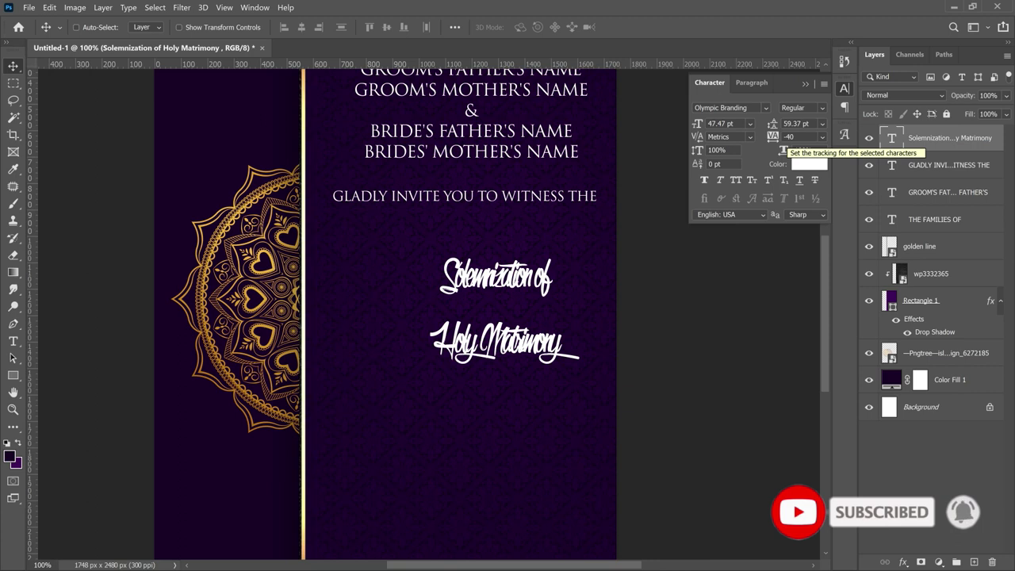
- Set the title's tracking to 0 and tighten its leading to about 41.86 pt
{"action": "left_click", "coordinate": [789, 136]}
{"action": "type", "text": "0"}
{"action": "key", "text": "Return"}
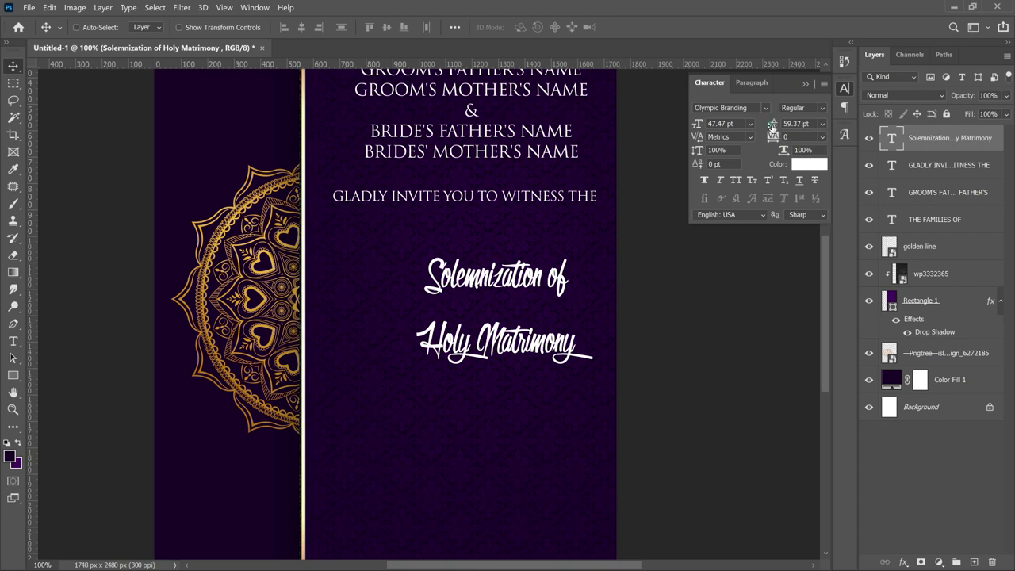
{"action": "left_click_drag", "start_coordinate": [773, 127], "coordinate": [758, 120]}
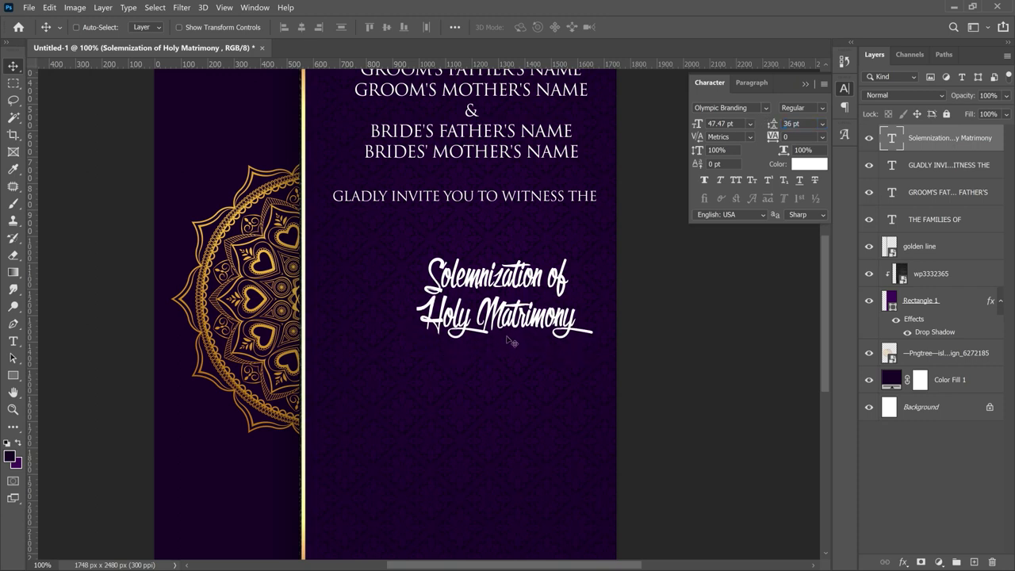
- Enlarge the title slightly to about 55.19 pt and move it up toward the invite line
{"action": "key", "text": "ctrl+t"}
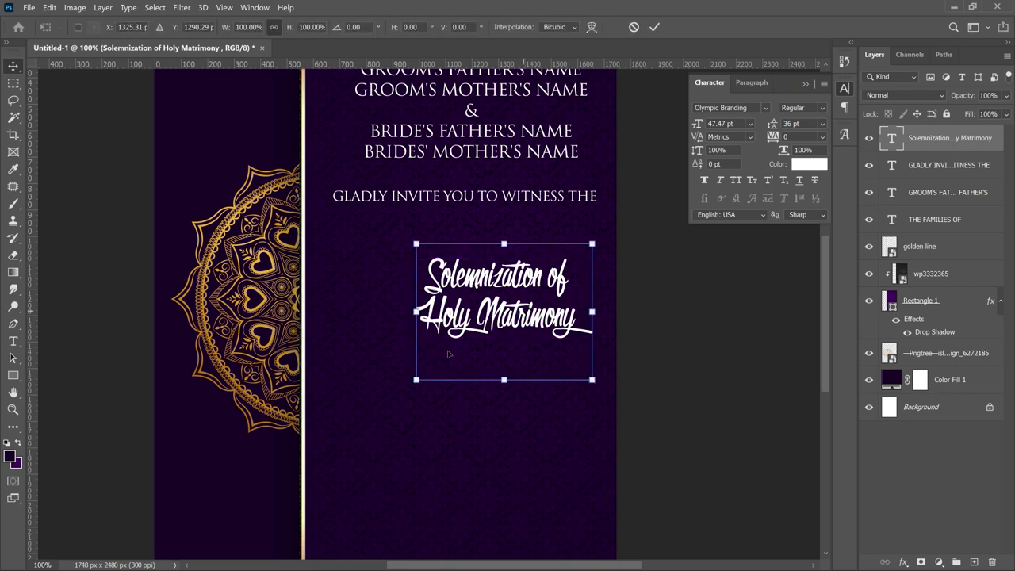
{"action": "left_click_drag", "start_coordinate": [412, 382], "coordinate": [382, 402]}
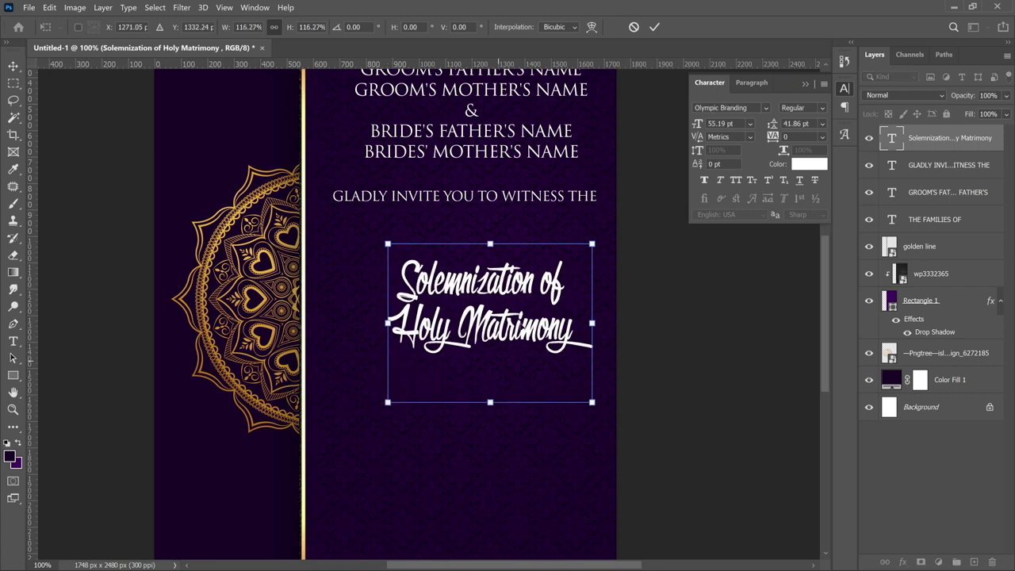
{"action": "key", "text": "Return"}
{"action": "left_click_drag", "start_coordinate": [546, 313], "coordinate": [530, 269]}
{"action": "scroll", "coordinate": [532, 269], "scroll_direction": "up", "scroll_amount": 2}
{"action": "scroll", "coordinate": [533, 269], "scroll_direction": "down", "scroll_amount": 1}
{"action": "scroll", "coordinate": [533, 269], "scroll_direction": "down", "scroll_amount": 2}
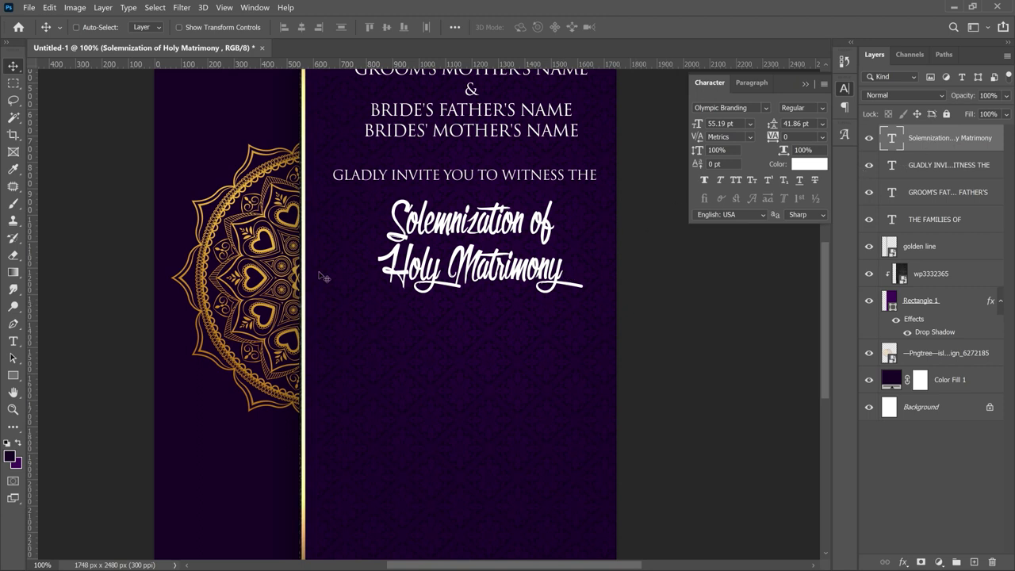
- Add a Gradient Overlay using a gold preset to the script title layer
{"action": "right_click", "coordinate": [940, 139]}
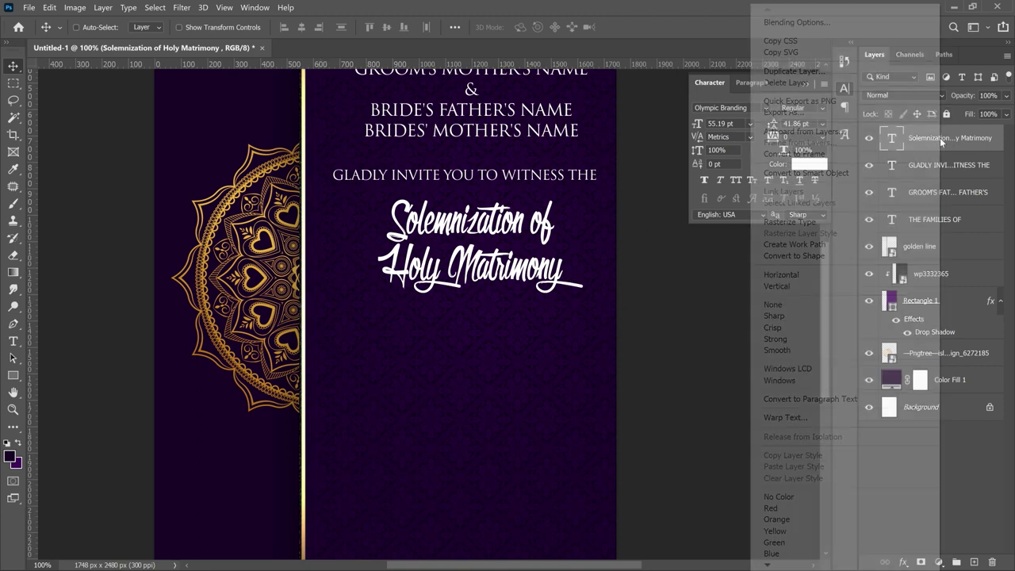
{"action": "left_click", "coordinate": [844, 25]}
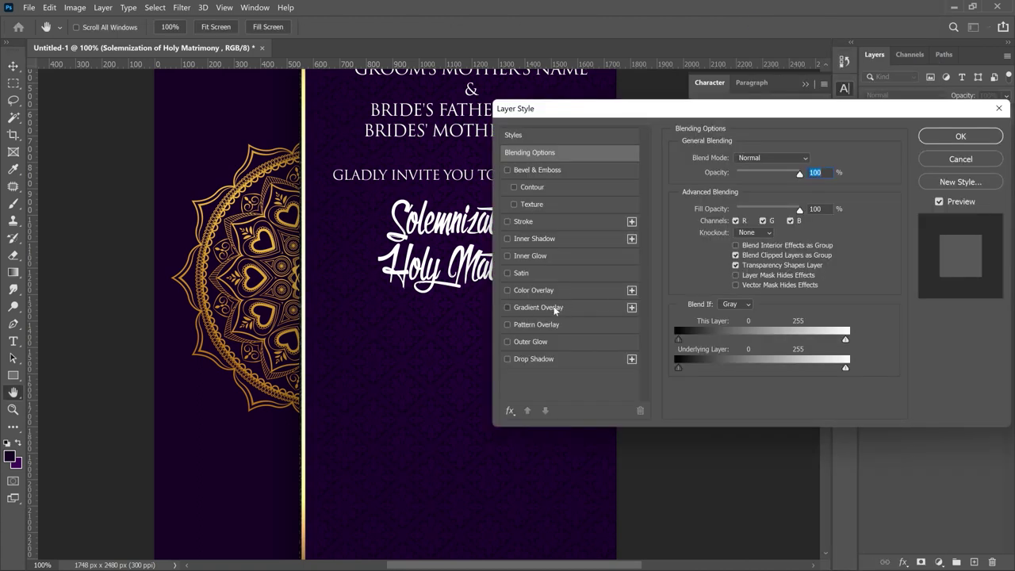
{"action": "left_click", "coordinate": [555, 309]}
{"action": "left_click", "coordinate": [757, 189]}
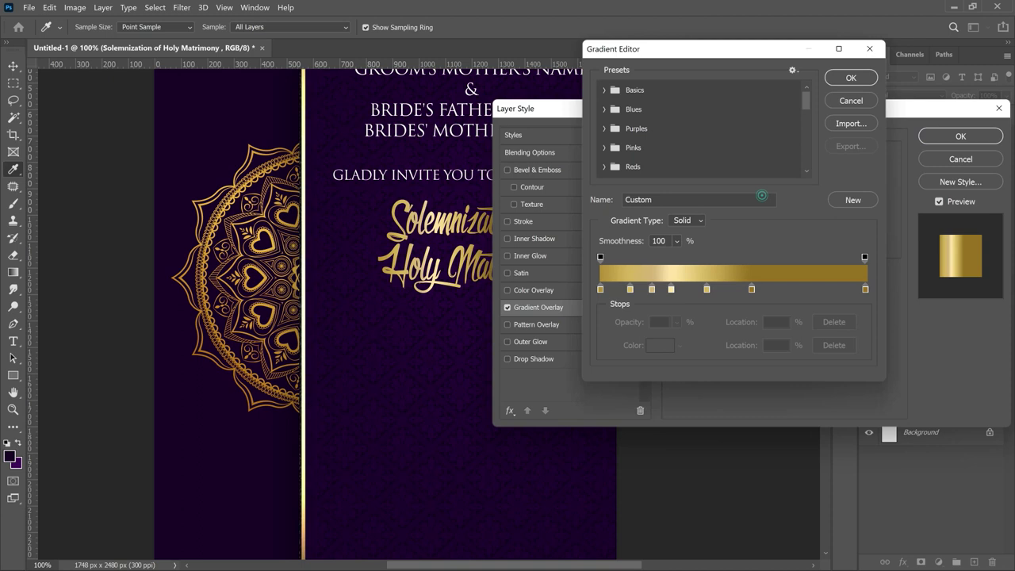
{"action": "left_click_drag", "start_coordinate": [806, 98], "coordinate": [807, 159]}
{"action": "left_click", "coordinate": [626, 169]}
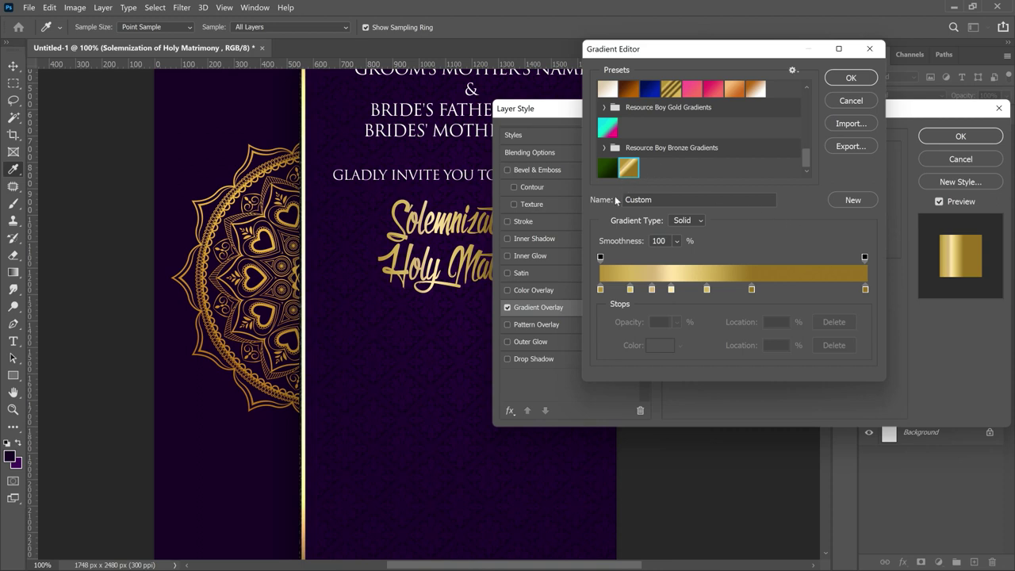
{"action": "left_click", "coordinate": [853, 79]}
{"action": "left_click", "coordinate": [952, 158]}
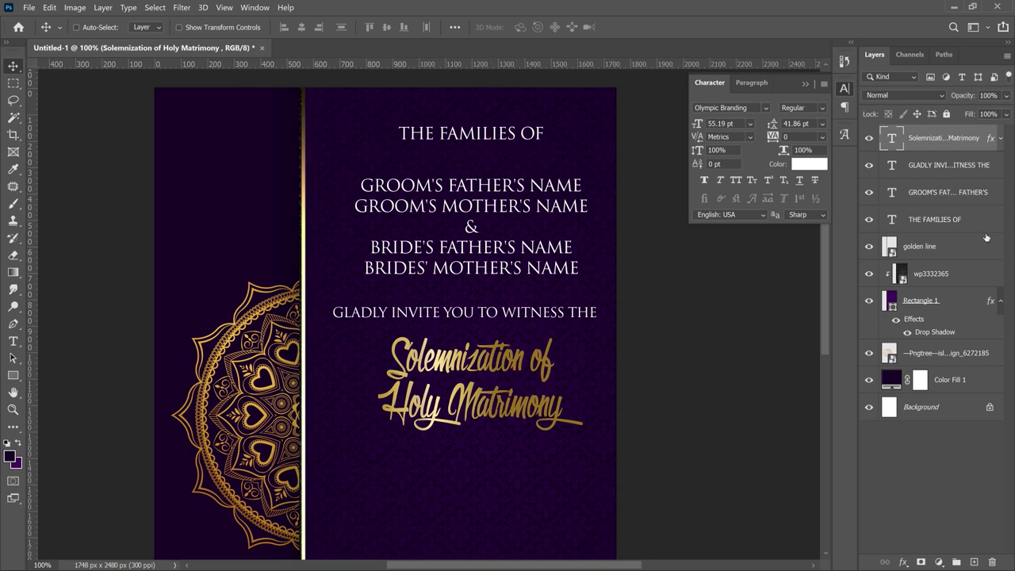
- Copy the title's gold layer style and paste it onto the THE FAMILIES OF layer
{"action": "right_click", "coordinate": [957, 156]}
{"action": "left_click", "coordinate": [812, 459]}
{"action": "left_click", "coordinate": [941, 227]}
{"action": "right_click", "coordinate": [940, 227]}
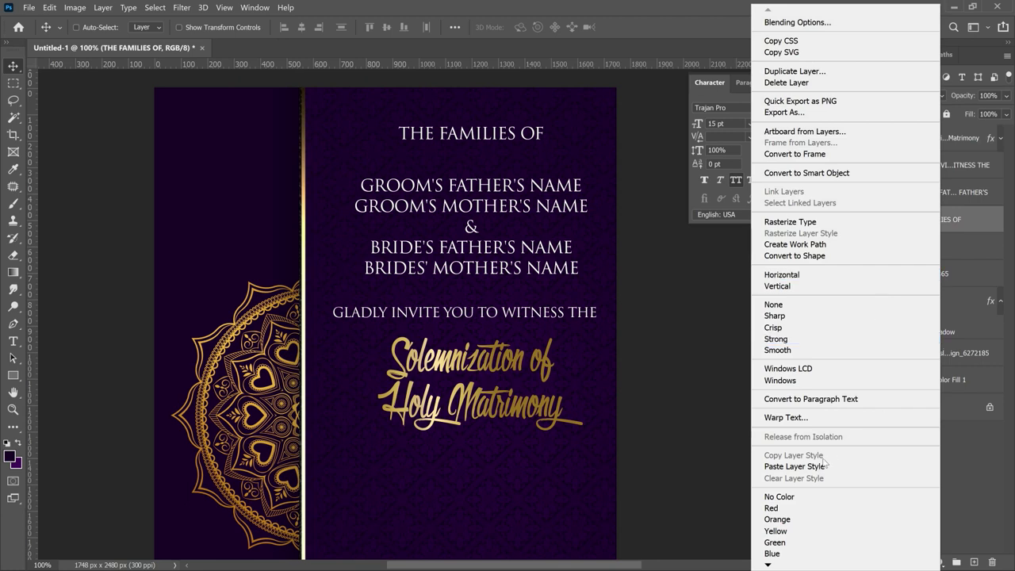
{"action": "left_click", "coordinate": [824, 465]}
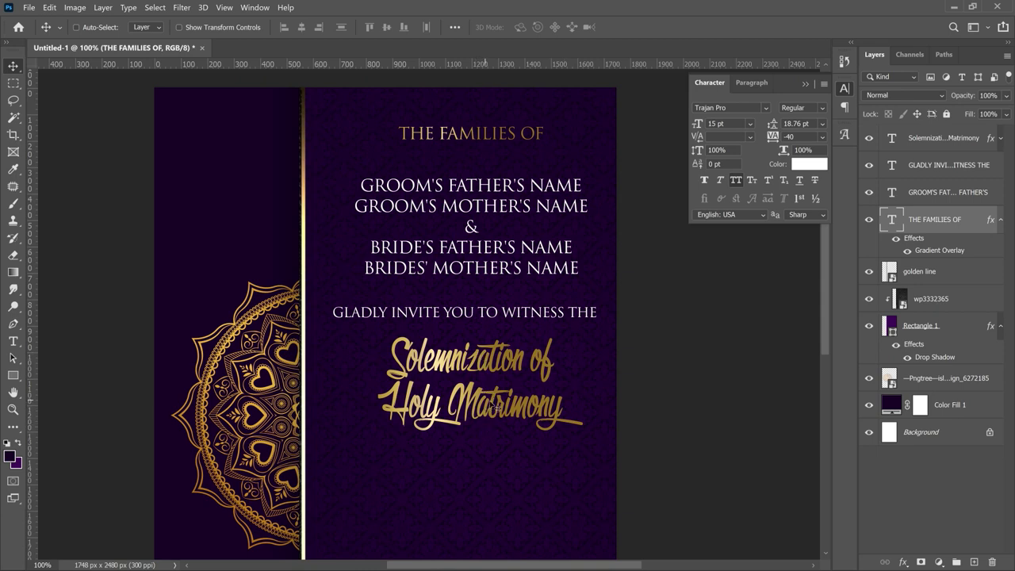
{"action": "scroll", "coordinate": [492, 404], "scroll_direction": "down", "scroll_amount": 2}
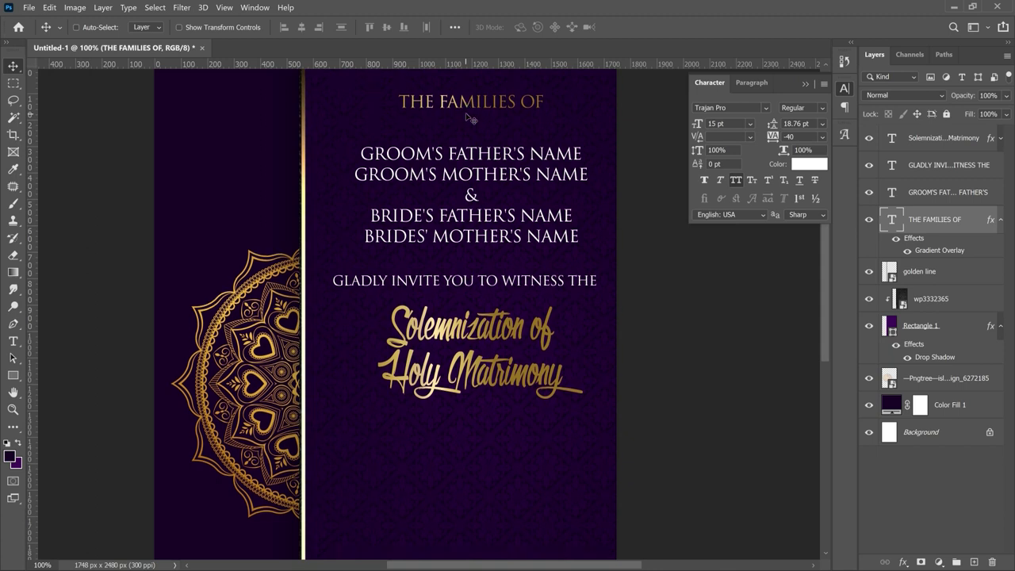
- Duplicate the GLADLY INVITE line to a spot below the gold script title
{"action": "key", "text": "ctrl+minus"}
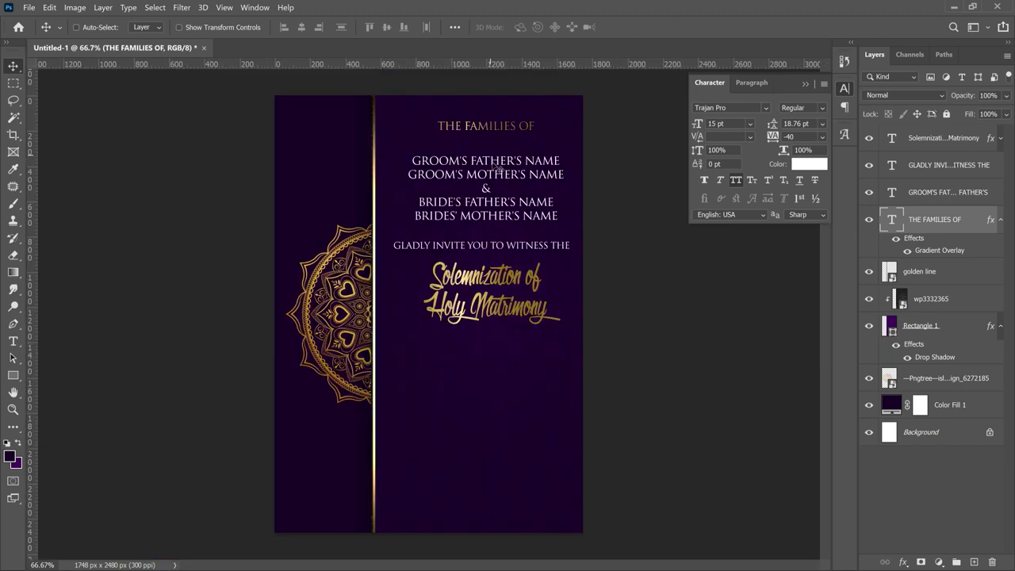
{"action": "right_click", "coordinate": [489, 250]}
{"action": "left_click", "coordinate": [521, 256]}
{"action": "left_click_drag", "start_coordinate": [521, 256], "coordinate": [492, 362]}
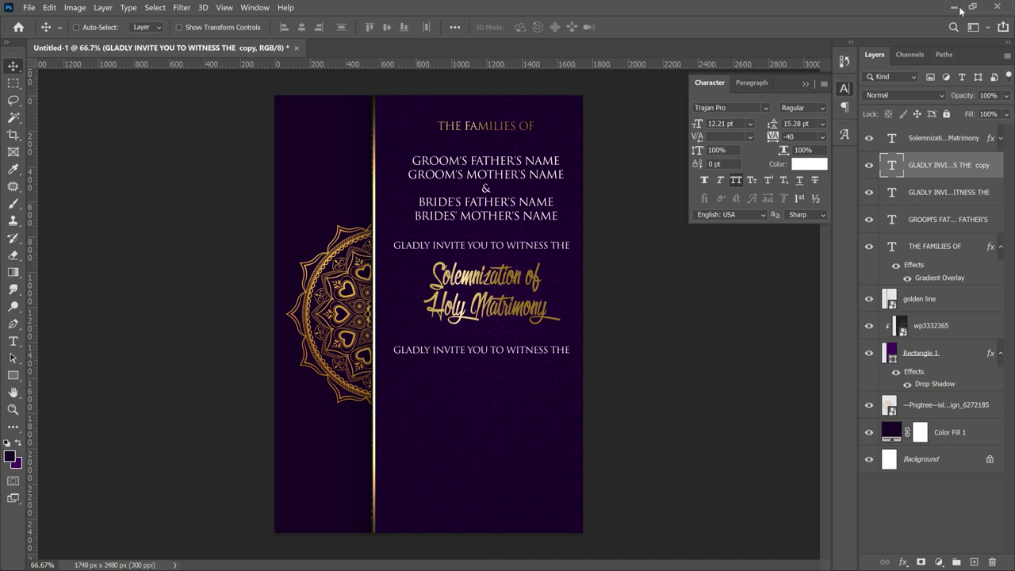
- Change the copied line's text to 'BETWEEN THEIR SON & DAUGHTER'
{"action": "double_click", "coordinate": [493, 356]}
{"action": "left_click", "coordinate": [491, 344]}
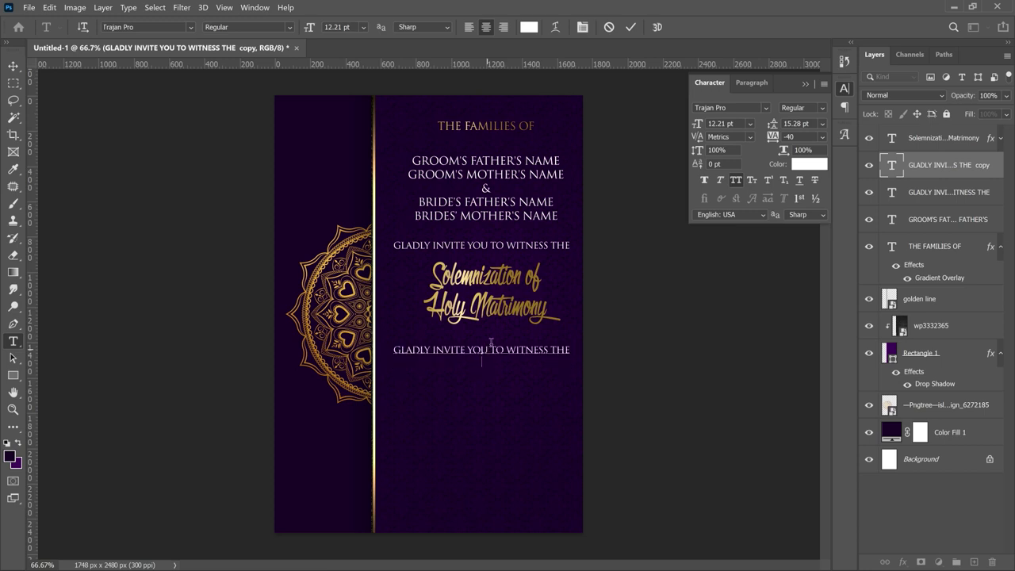
{"action": "key", "text": "ctrl+a"}
{"action": "key", "text": "ctrl+v"}
{"action": "left_click", "coordinate": [13, 65]}
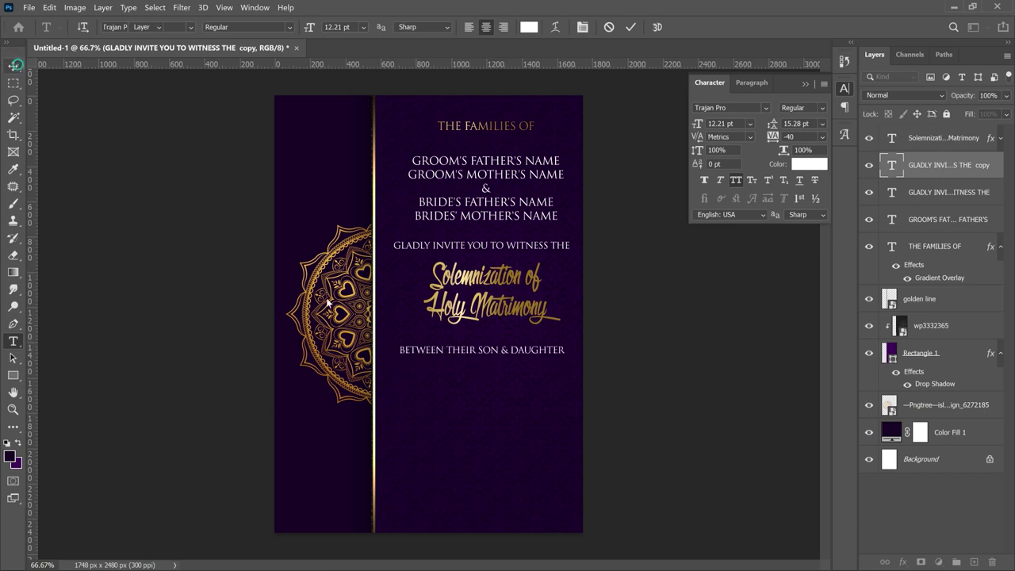
{"action": "left_click", "coordinate": [536, 387]}
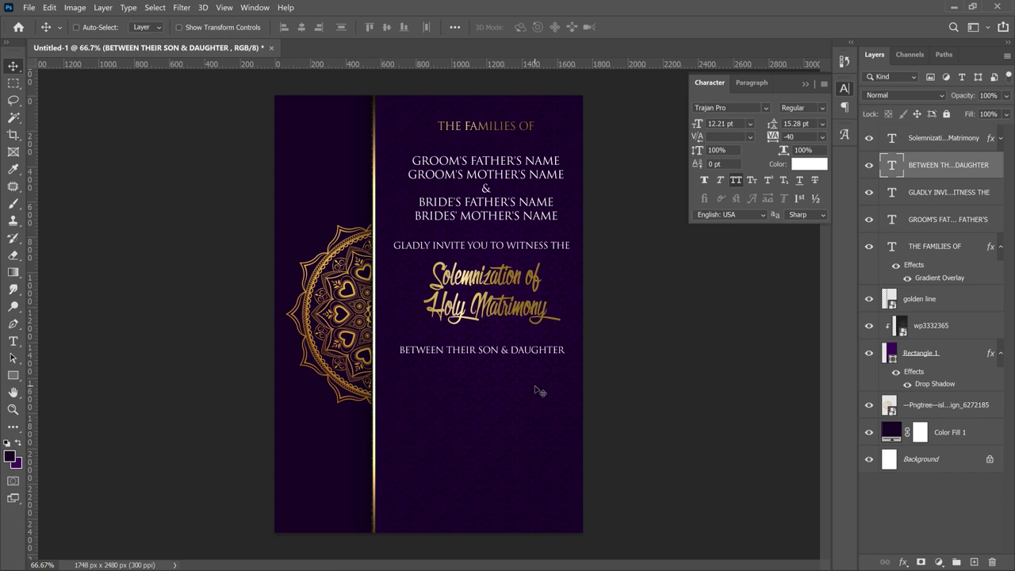
- Start a new text layer just below the BETWEEN line
{"action": "key", "text": "alt+bracketright"}
{"action": "key", "text": "t"}
{"action": "left_click", "coordinate": [454, 383]}
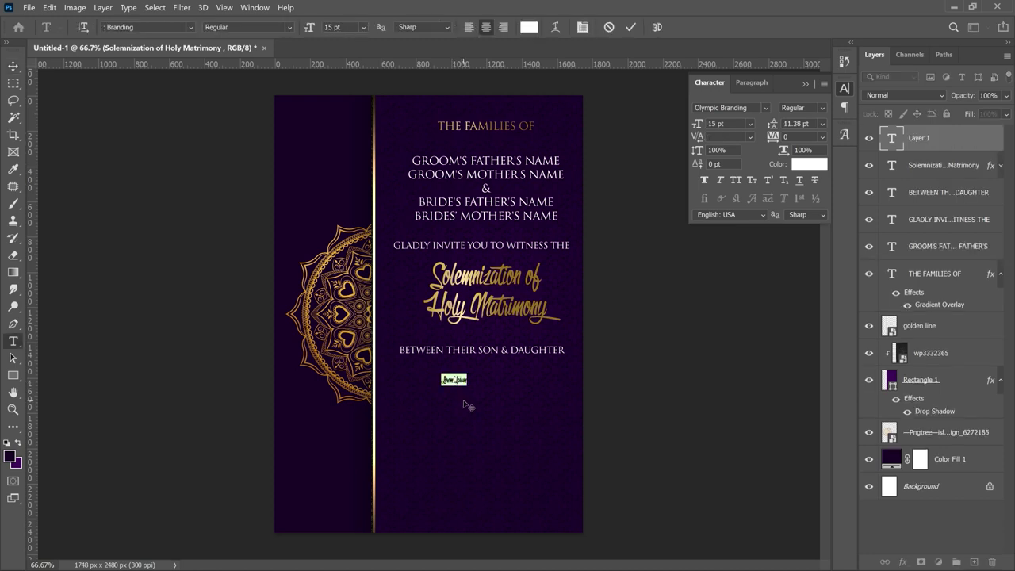
- Type the child's first name in the Creattion Demo script font
{"action": "left_click", "coordinate": [169, 26]}
{"action": "type", "text": "cre"}
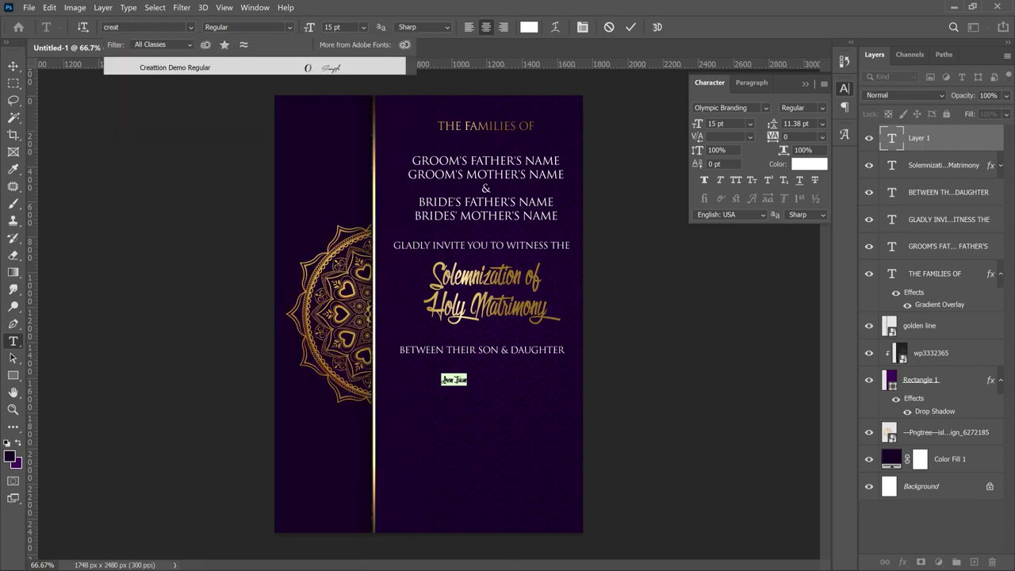
{"action": "type", "text": "at"}
{"action": "key", "text": "Return"}
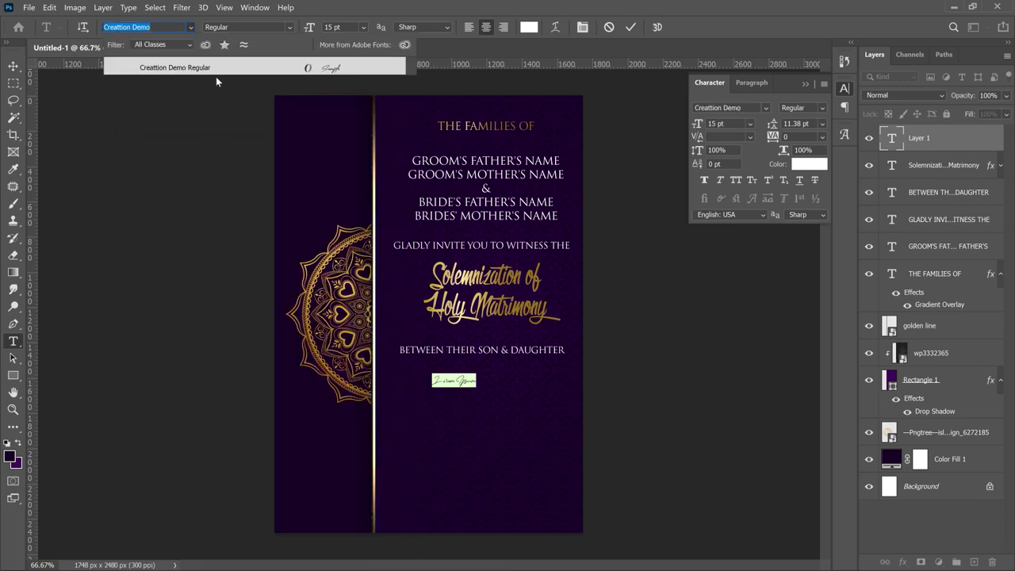
{"action": "left_click", "coordinate": [216, 75]}
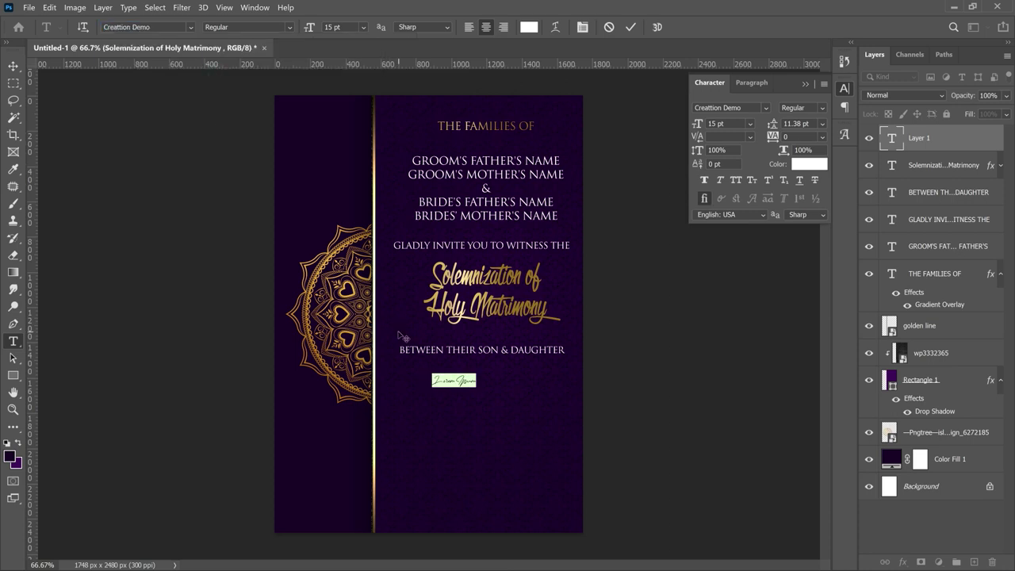
{"action": "type", "text": "Davida"}
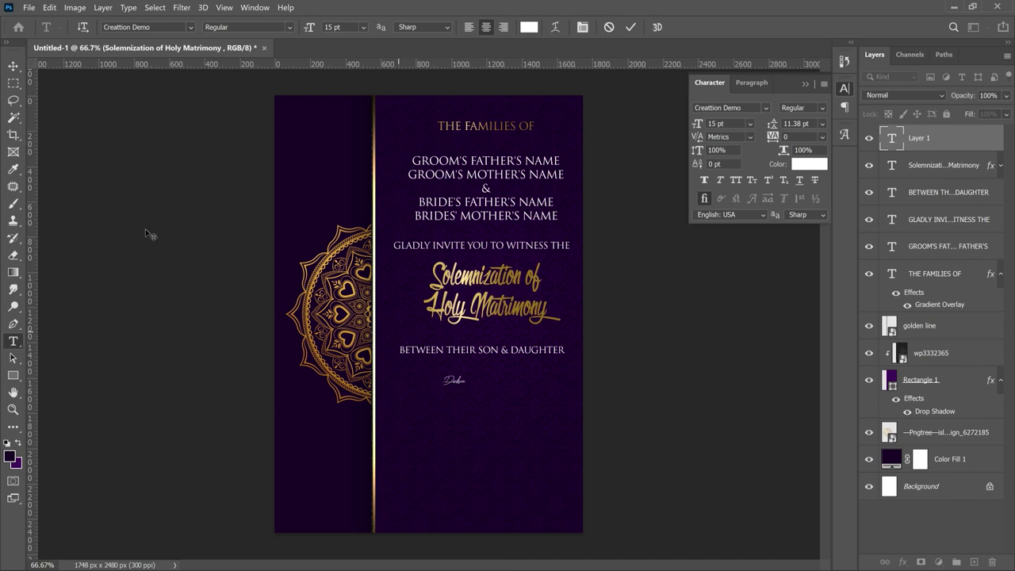
{"action": "left_click", "coordinate": [15, 68]}
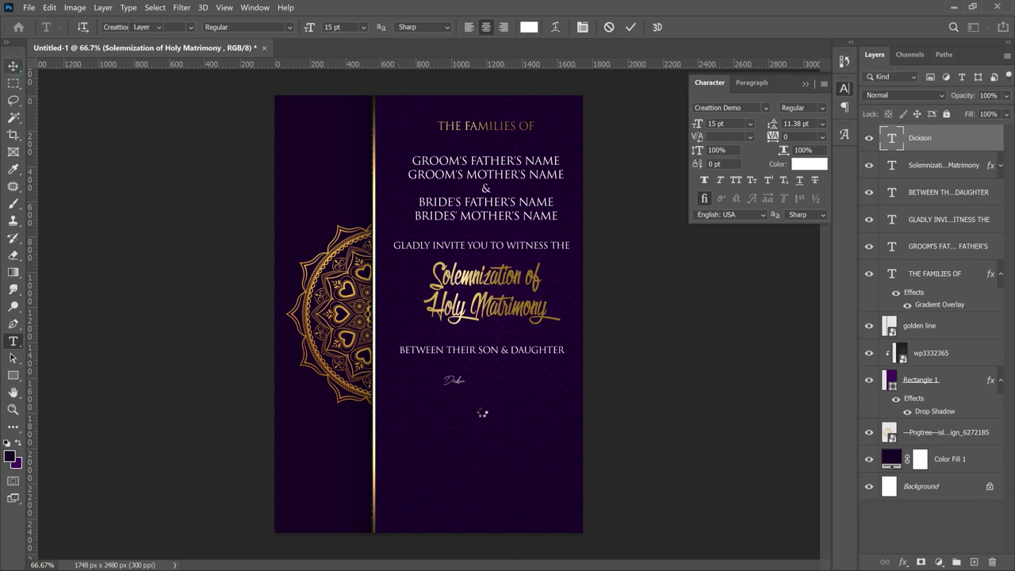
- Place the name beneath the BETWEEN line and scale it to 161% (53.65 pt)
{"action": "mouse_move", "coordinate": [486, 418]}
{"action": "left_mouse_down"}
{"action": "mouse_move", "coordinate": [464, 389]}
{"action": "mouse_move", "coordinate": [526, 416]}
{"action": "mouse_move", "coordinate": [450, 388]}
{"action": "left_mouse_up"}
{"action": "key", "text": "ctrl+t"}
{"action": "key", "text": "Return"}
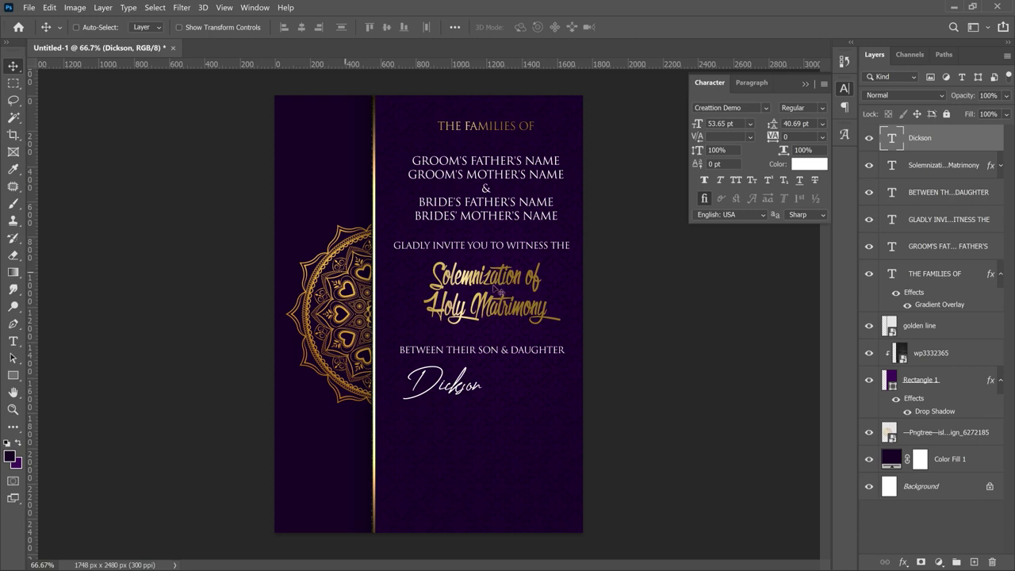
- Nudge the BETWEEN THEIR SON & DAUGHTER line slightly upward
{"action": "right_click", "coordinate": [546, 362]}
{"action": "left_click", "coordinate": [550, 363]}
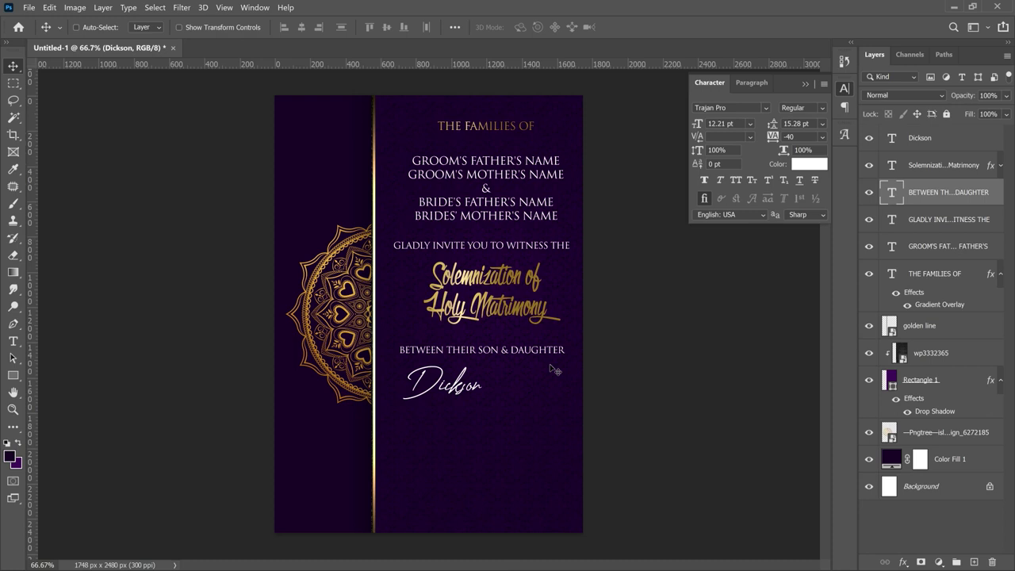
{"action": "key", "text": "Up"}
{"action": "key", "text": "Up"}
{"action": "key", "text": "Up"}
{"action": "key", "text": "Up"}
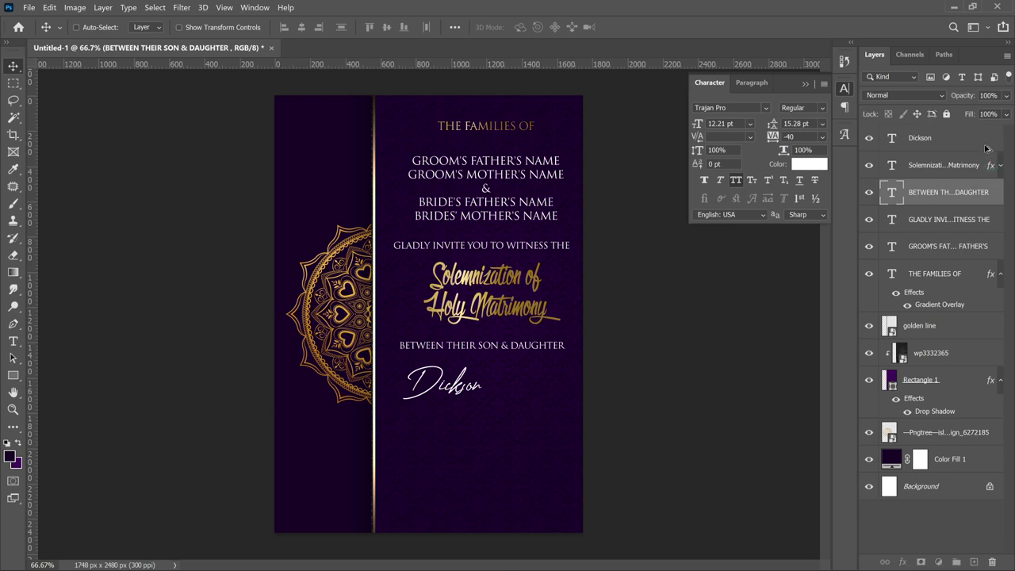
- Copy the gold Gradient Overlay effect onto the script name layer
{"action": "left_click_drag", "start_coordinate": [986, 148], "coordinate": [988, 149]}
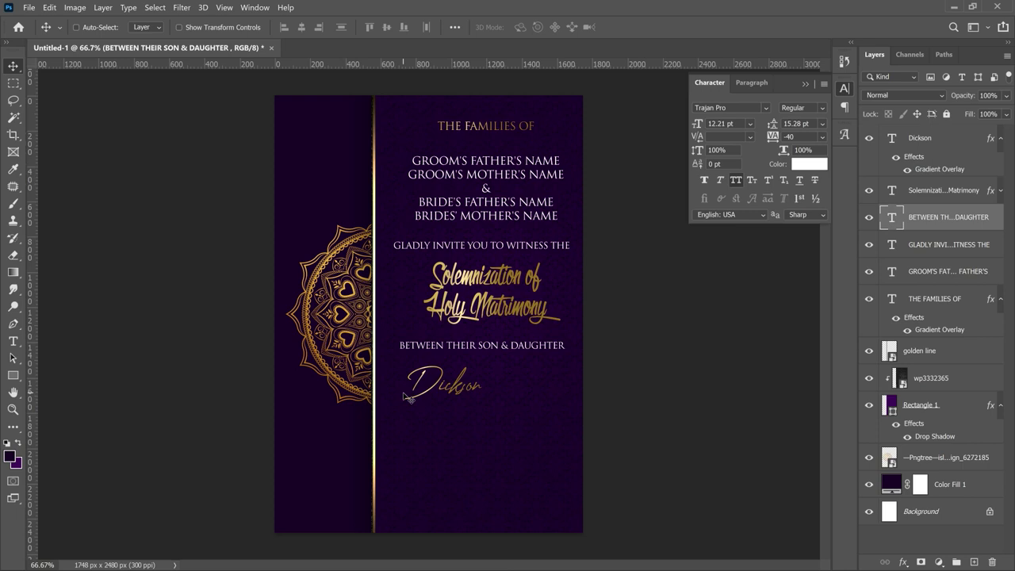
{"action": "left_click", "coordinate": [1000, 136]}
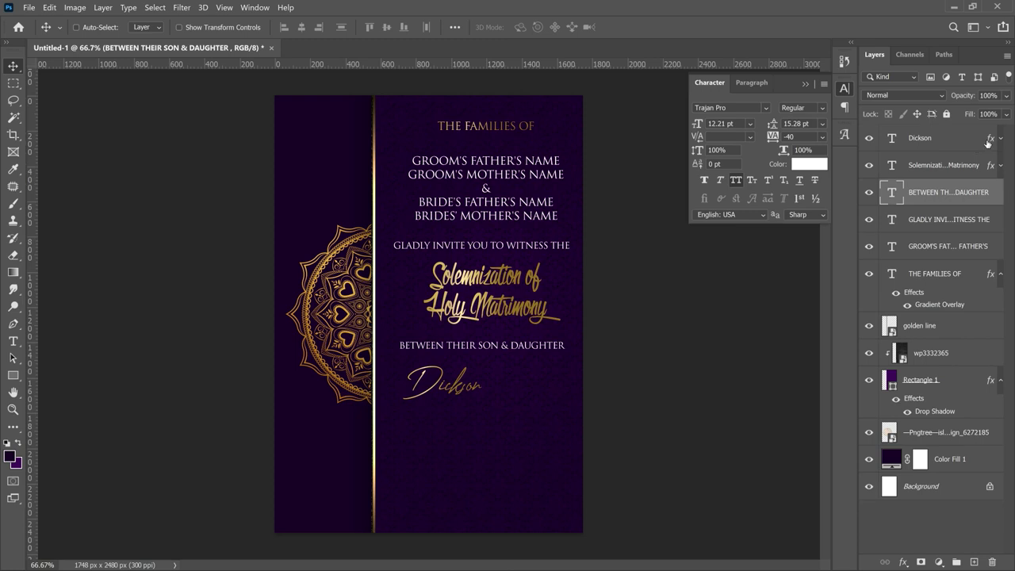
{"action": "left_click", "coordinate": [990, 143]}
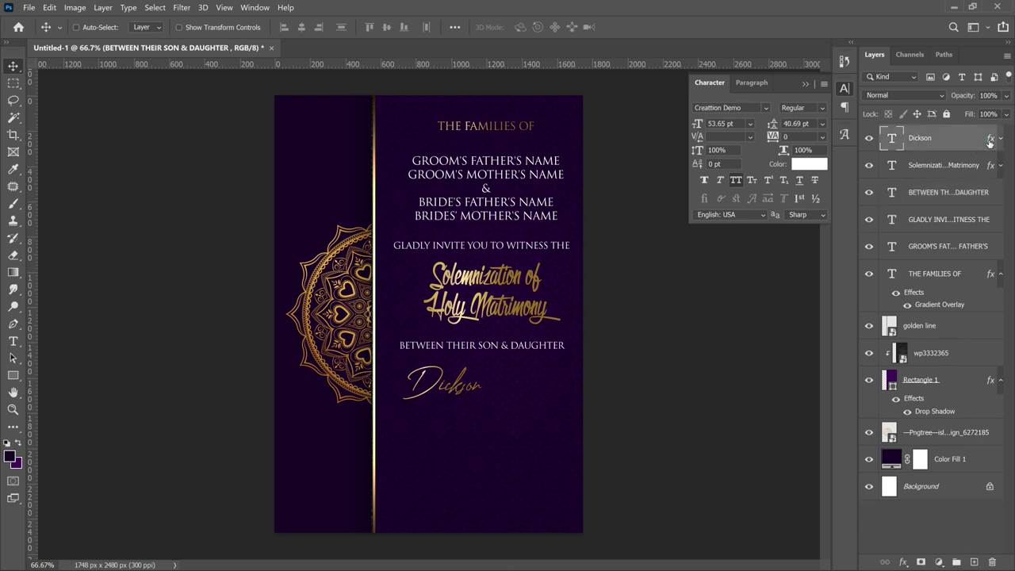
- Set the name's Gradient Overlay to the darker three-stop gold preset
{"action": "double_click", "coordinate": [989, 143]}
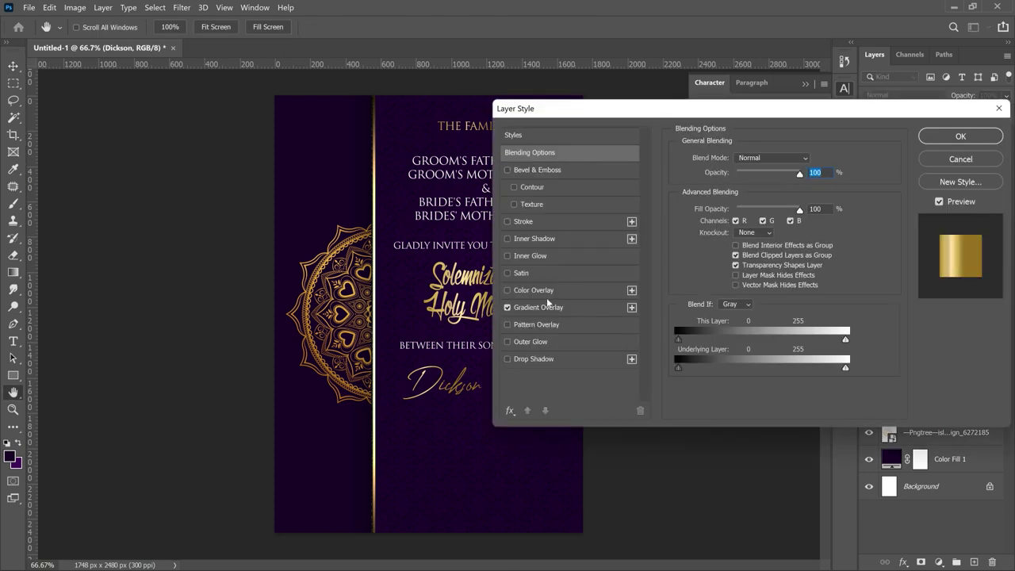
{"action": "left_click", "coordinate": [546, 305]}
{"action": "left_click", "coordinate": [771, 193]}
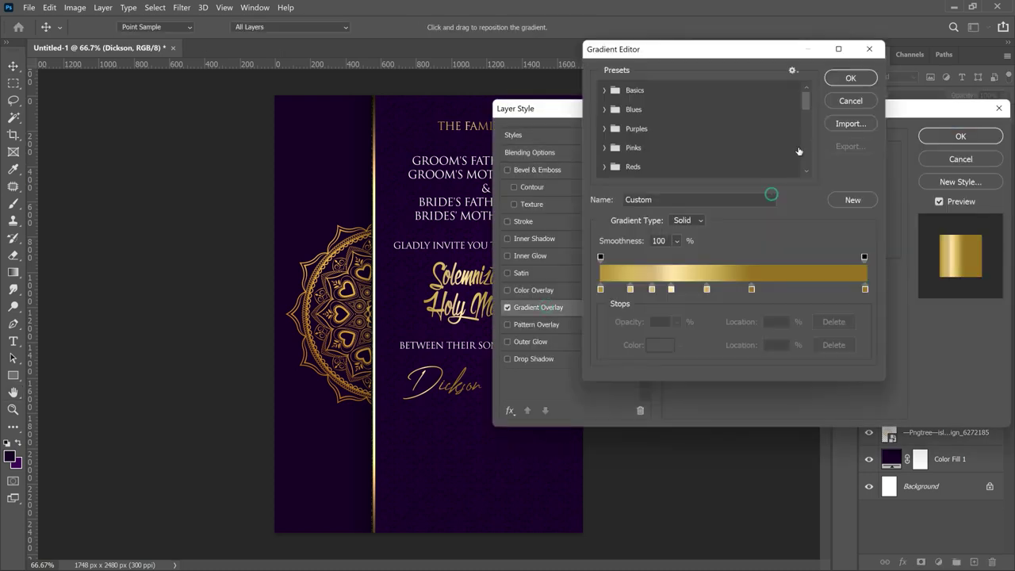
{"action": "left_click_drag", "start_coordinate": [809, 98], "coordinate": [808, 141]}
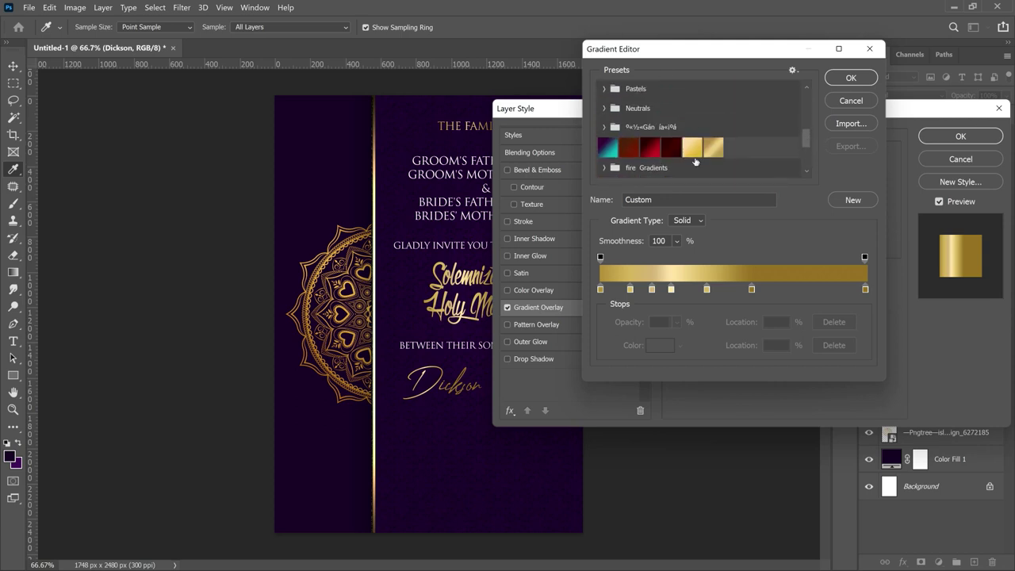
{"action": "left_click", "coordinate": [712, 148]}
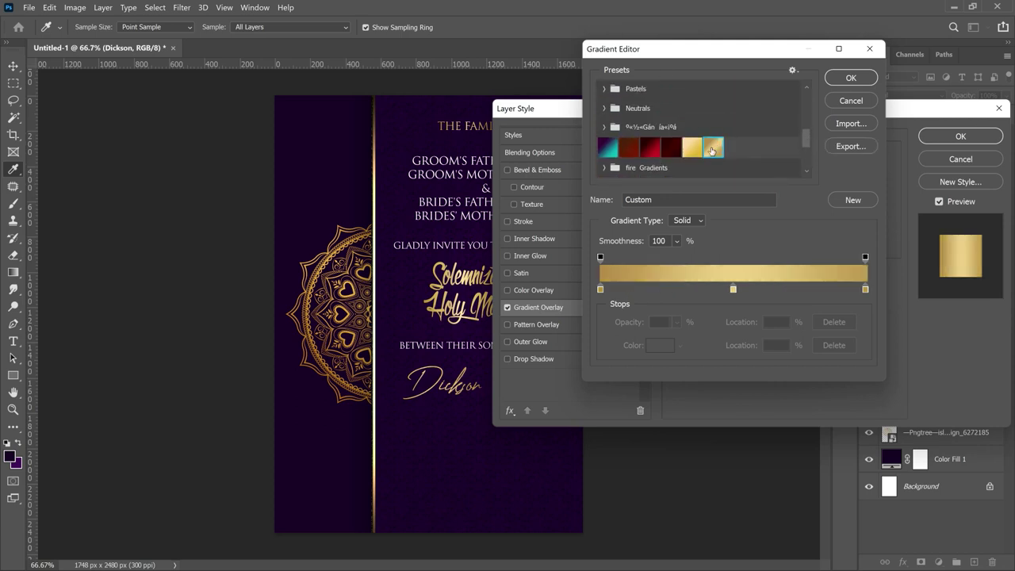
{"action": "left_click", "coordinate": [689, 152]}
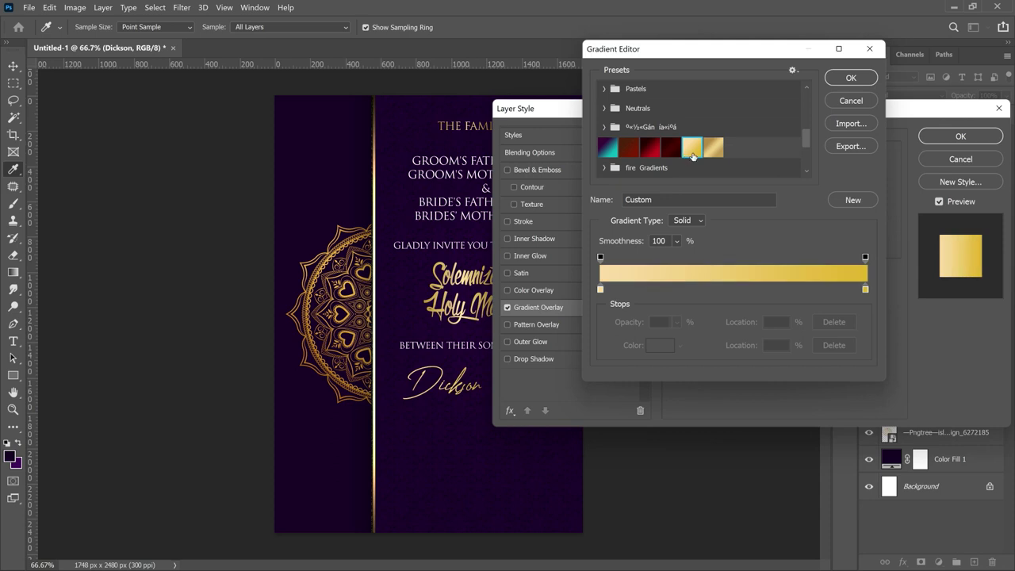
{"action": "left_click", "coordinate": [712, 148]}
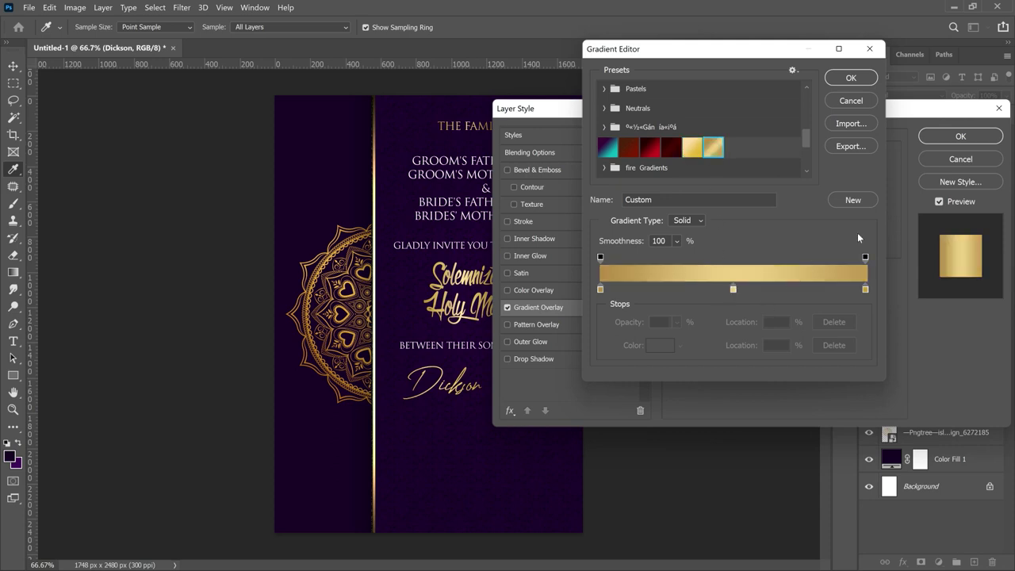
{"action": "left_click", "coordinate": [850, 78]}
{"action": "left_click", "coordinate": [961, 136]}
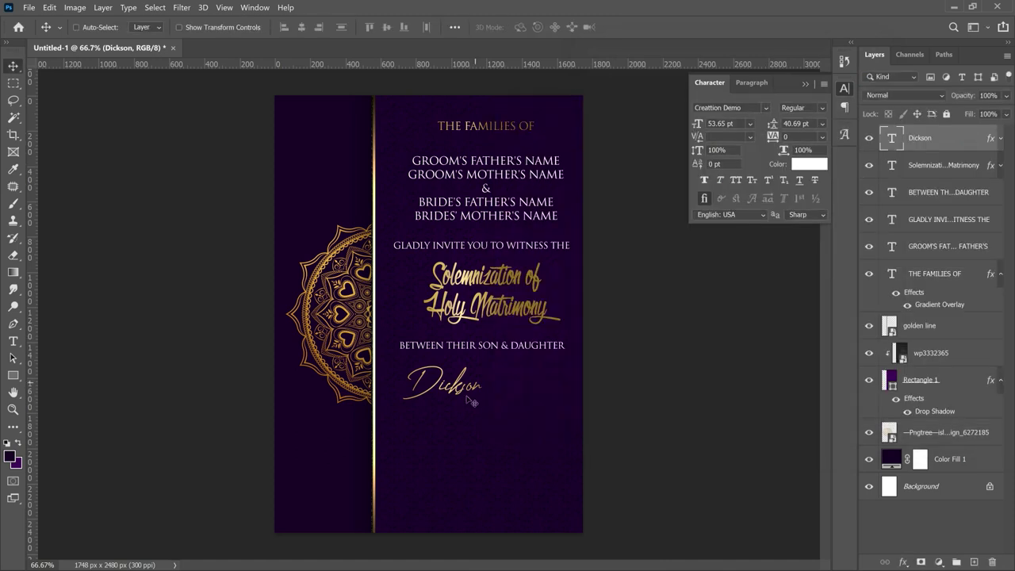
- Add a new text line reading 'FAMILY NAME' below the script name
{"action": "key", "text": "t"}
{"action": "left_click", "coordinate": [442, 412]}
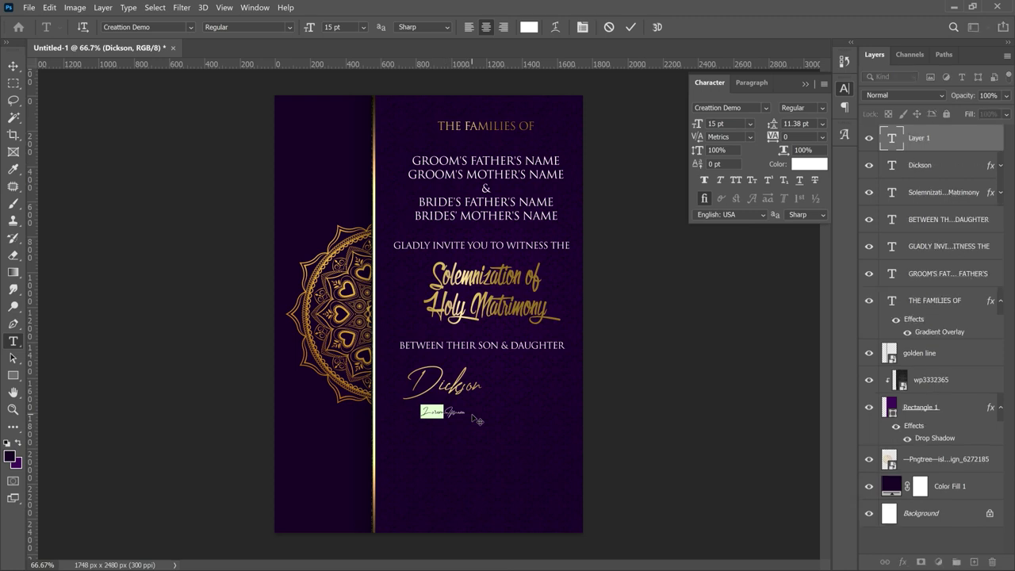
{"action": "type", "text": "HARRIET"}
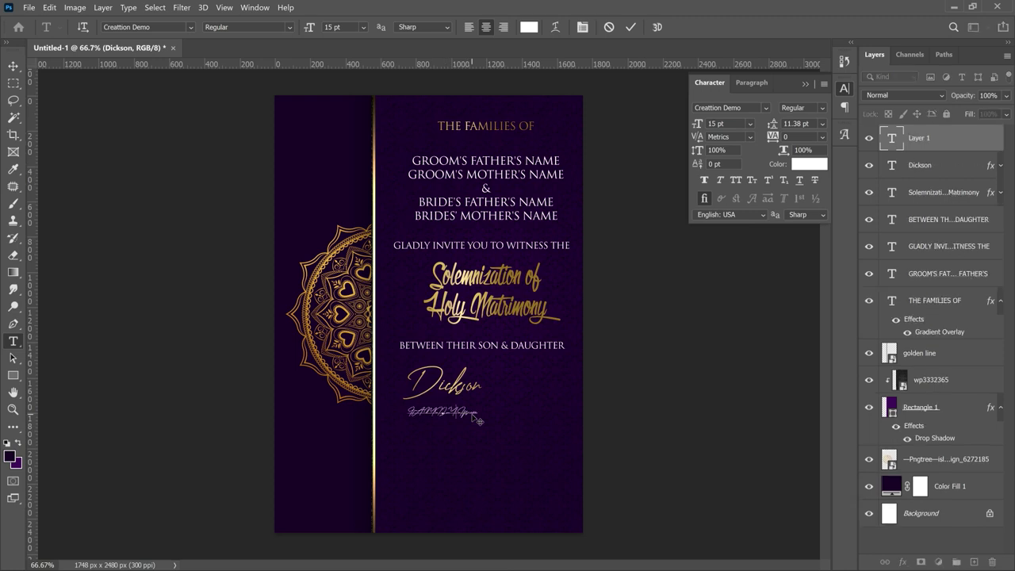
{"action": "key", "text": "ctrl+a"}
{"action": "type", "text": "FAMILY NAME"}
{"action": "key", "text": "ctrl+a"}
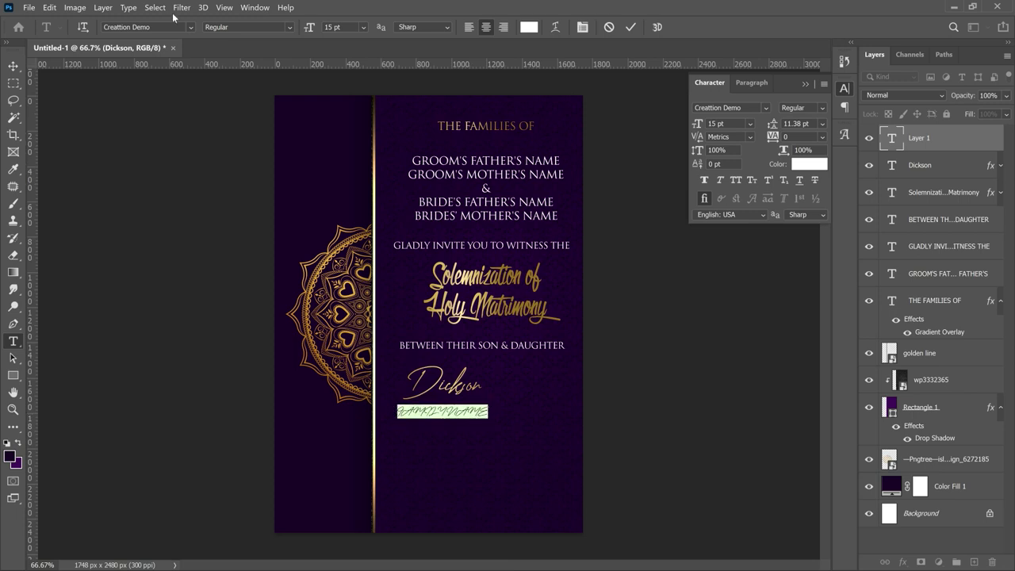
- Set the FAMILY NAME text in Trajan Pro Bold
{"action": "left_click", "coordinate": [166, 26]}
{"action": "type", "text": "TRAJA"}
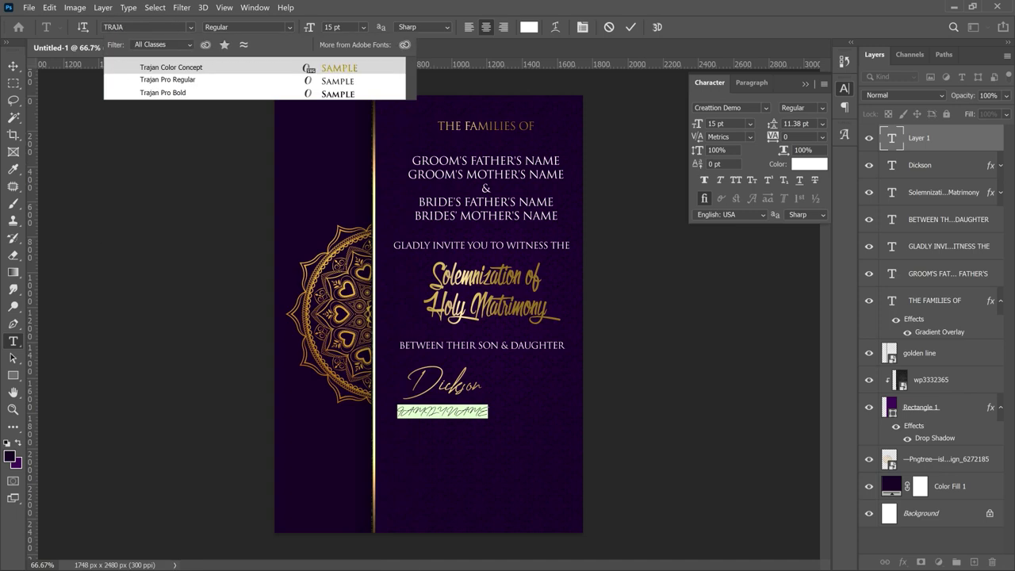
{"action": "left_click", "coordinate": [204, 93]}
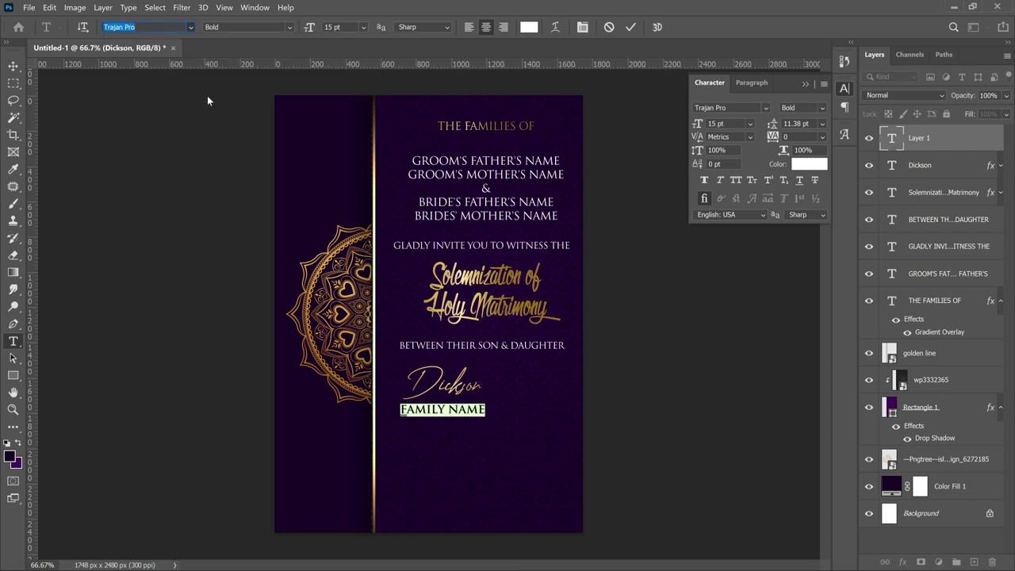
{"action": "left_click", "coordinate": [12, 67]}
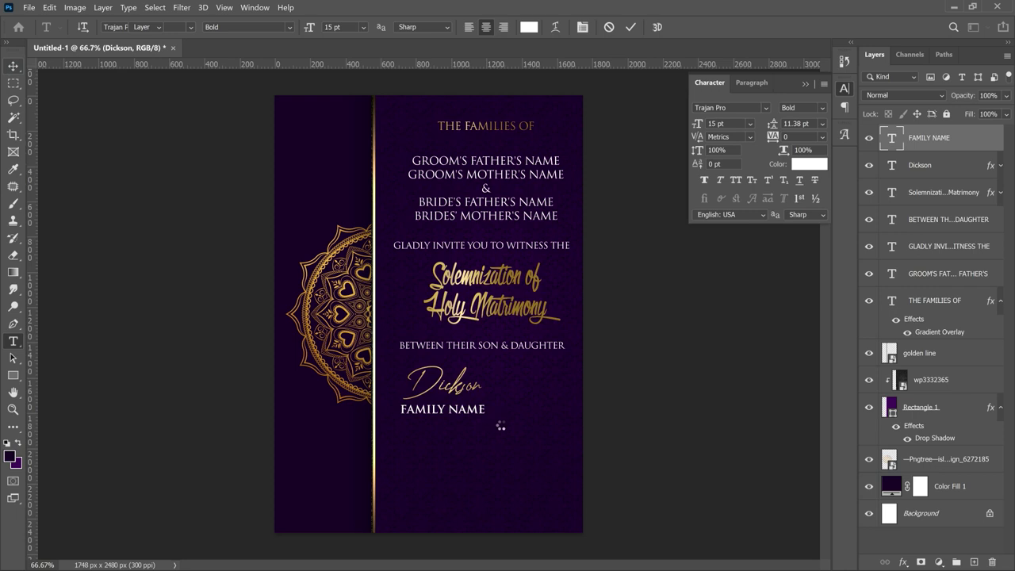
- Scale FAMILY NAME down to about 87% (12.98 pt)
{"action": "key", "text": "ctrl+t"}
{"action": "left_click_drag", "start_coordinate": [484, 421], "coordinate": [469, 413]}
{"action": "key", "text": "Return"}
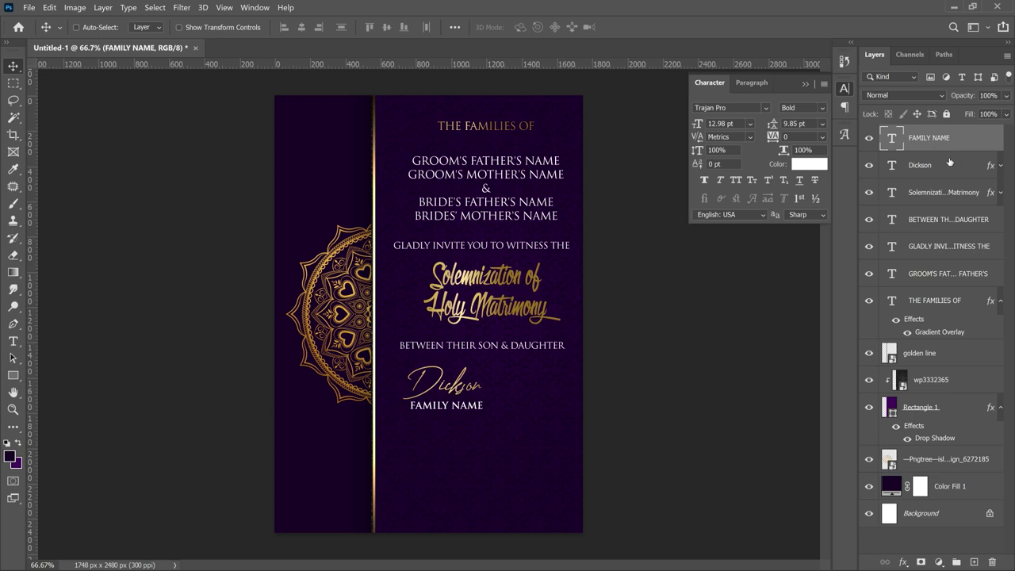
- Group the first script name with FAMILY NAME, duplicate the group, and move the copy down-right
{"action": "left_click", "coordinate": [949, 164], "text": "ctrl"}
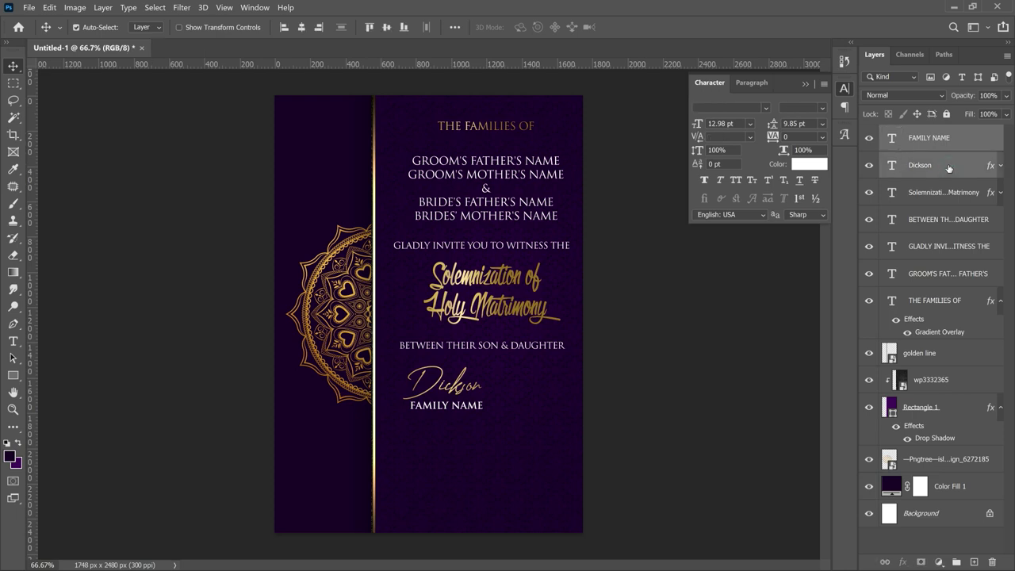
{"action": "key", "text": "ctrl+g"}
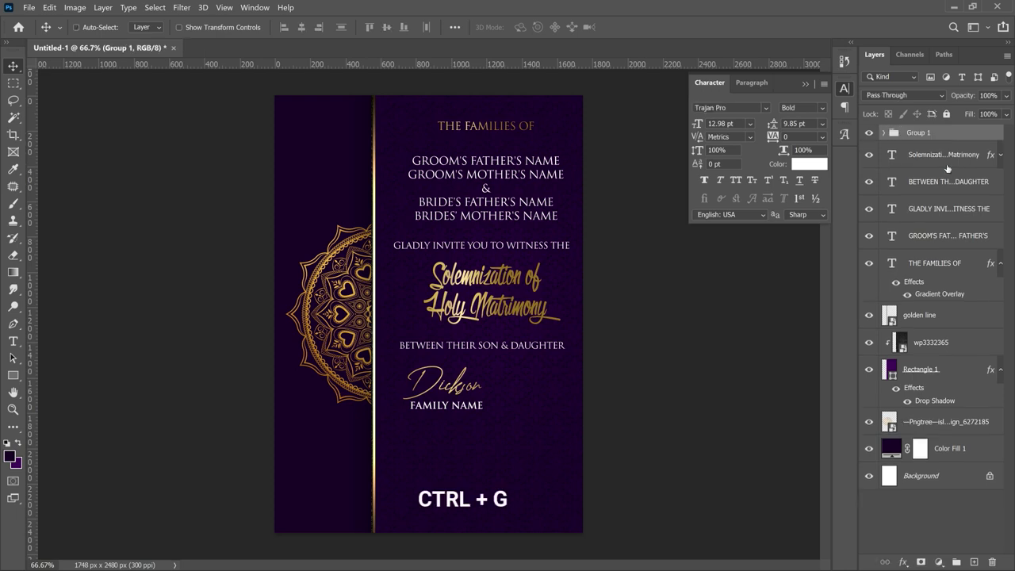
{"action": "key", "text": "ctrl"}
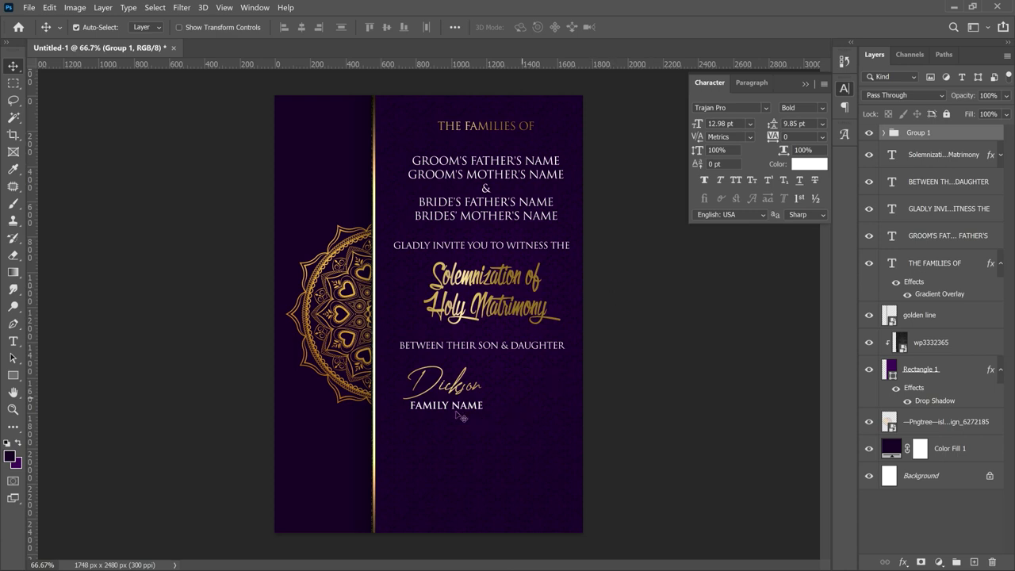
{"action": "key", "text": "ctrl+j"}
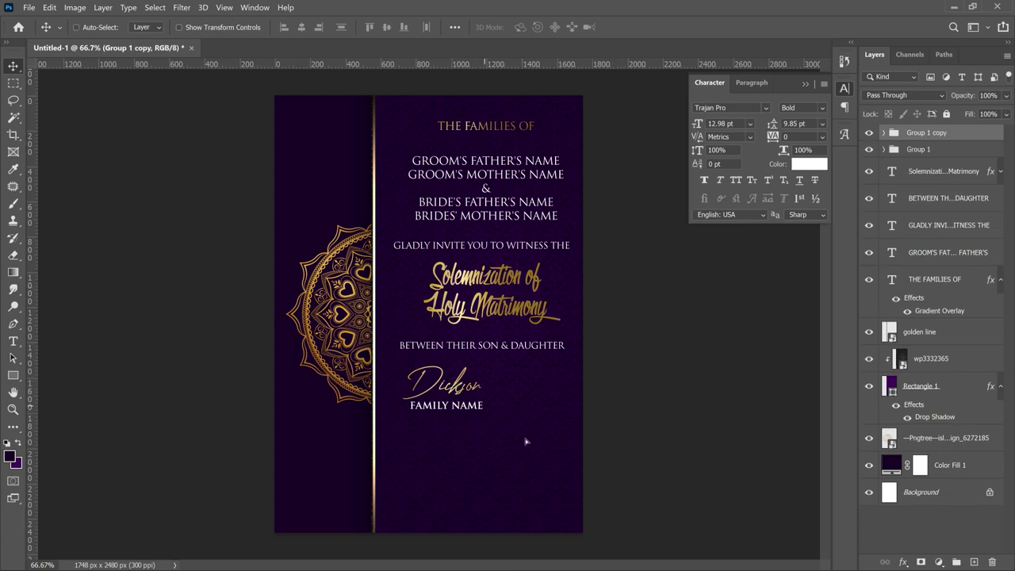
{"action": "left_click_drag", "start_coordinate": [453, 389], "coordinate": [532, 447]}
- Retype the copied script name as the second name, then select all text layers down to THE FAMILIES OF
{"action": "double_click", "coordinate": [533, 449]}
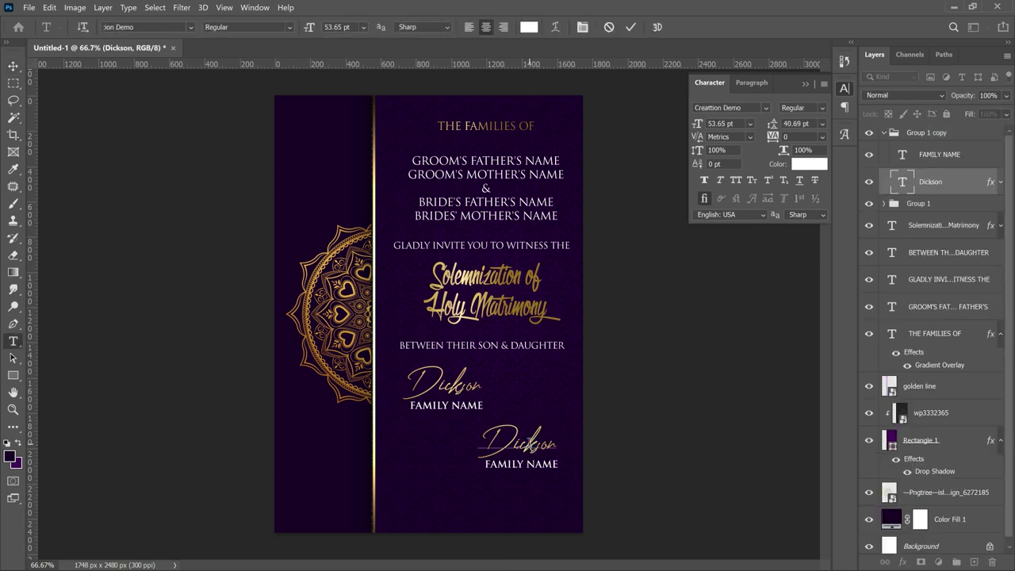
{"action": "left_click", "coordinate": [534, 444]}
{"action": "key", "text": "ctrl+a"}
{"action": "type", "text": "Deborah"}
{"action": "left_click", "coordinate": [12, 66]}
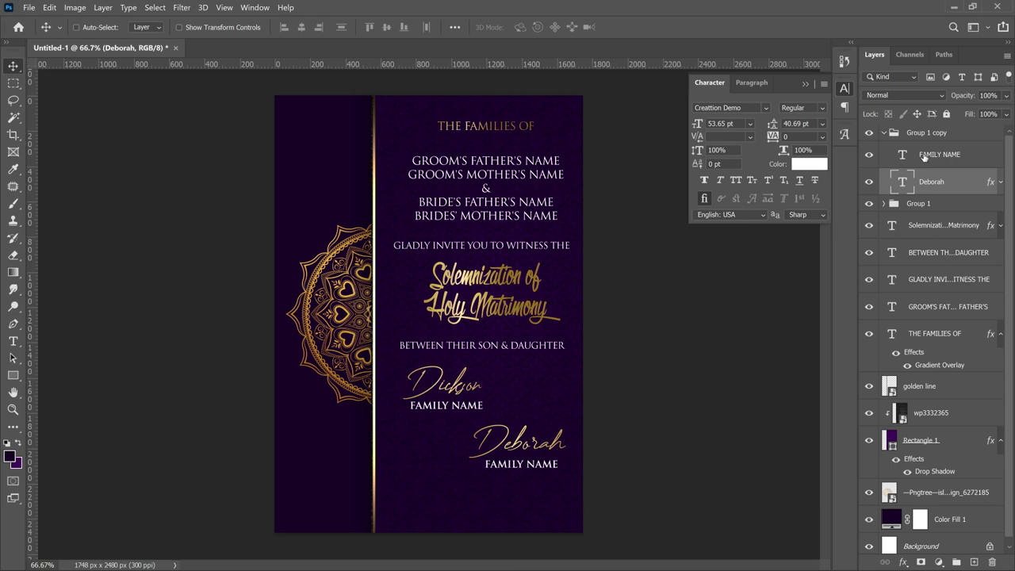
{"action": "left_click", "coordinate": [886, 133]}
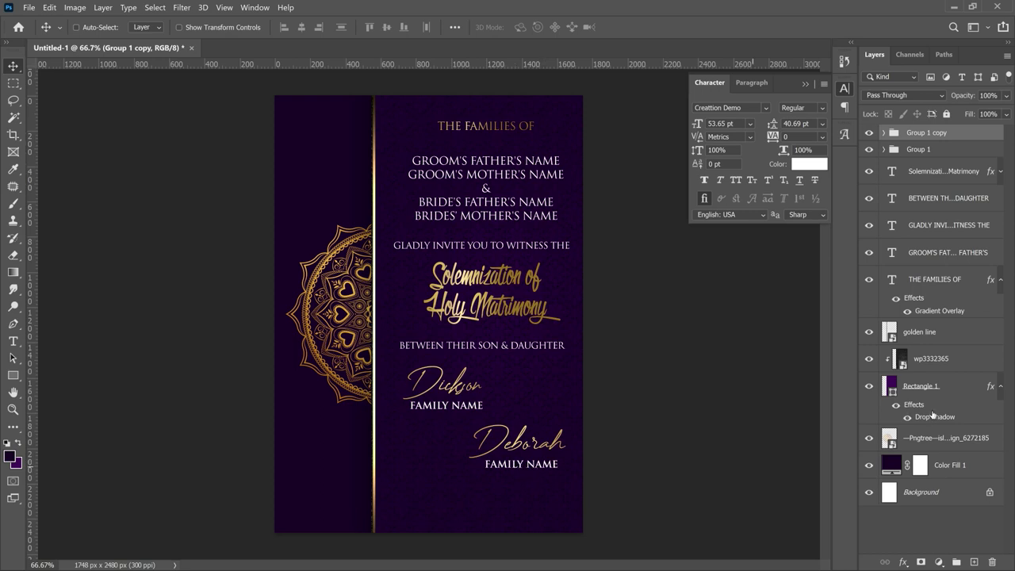
{"action": "left_click", "coordinate": [999, 281]}
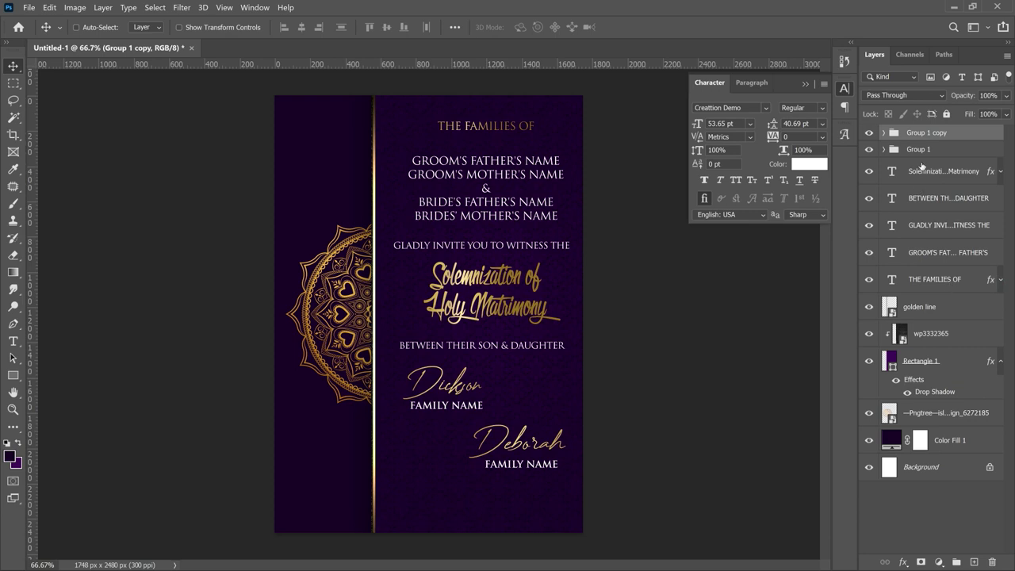
{"action": "left_click", "coordinate": [932, 283], "text": "shift"}
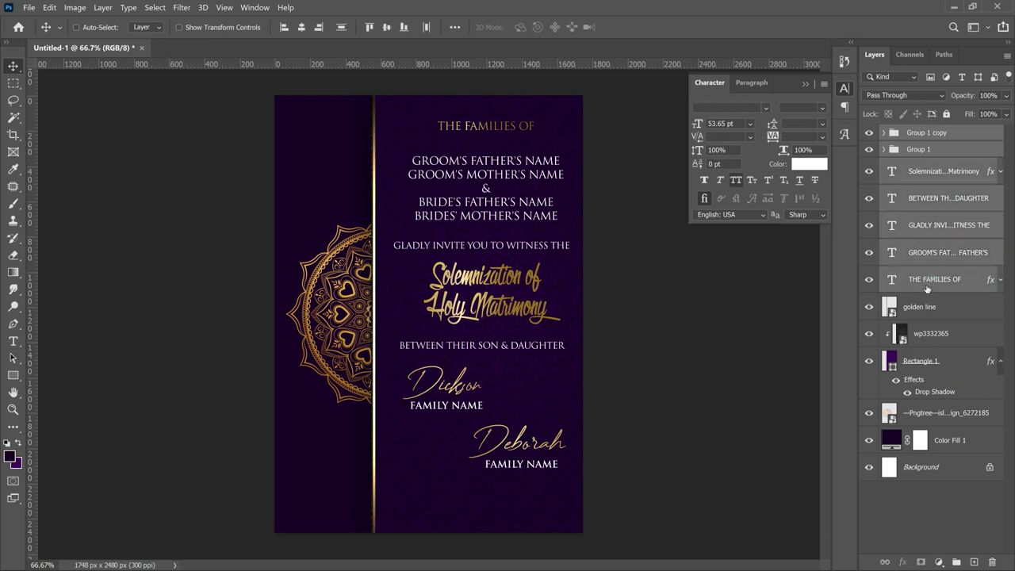
- Group all selected text into Group 2, scale it to about 93%, and shift it slightly right
{"action": "key", "text": "ctrl+g"}
{"action": "key", "text": "ctrl+t"}
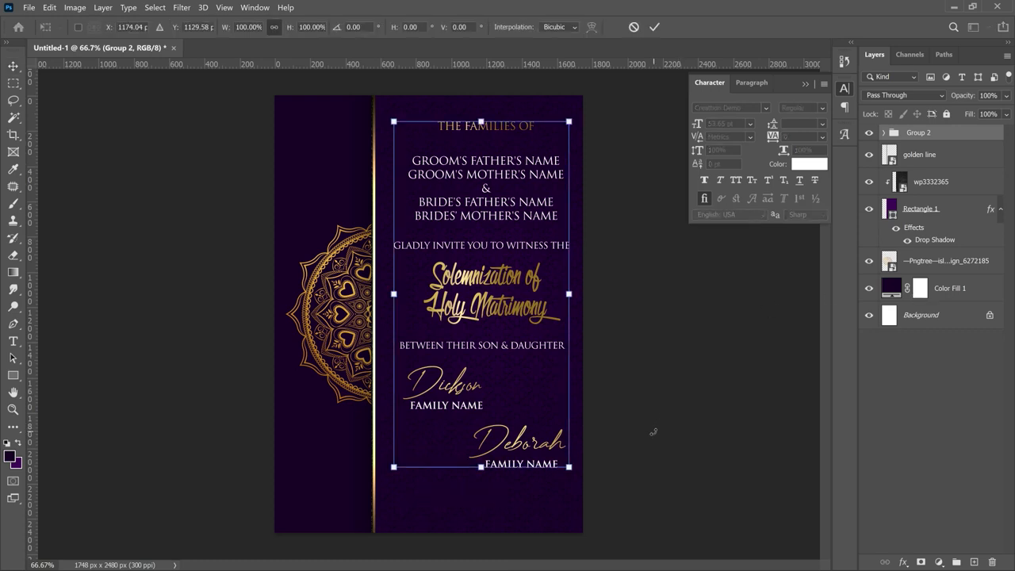
{"action": "left_click_drag", "start_coordinate": [571, 467], "coordinate": [547, 433]}
{"action": "key", "text": "Return"}
{"action": "left_click_drag", "start_coordinate": [492, 277], "coordinate": [502, 278]}
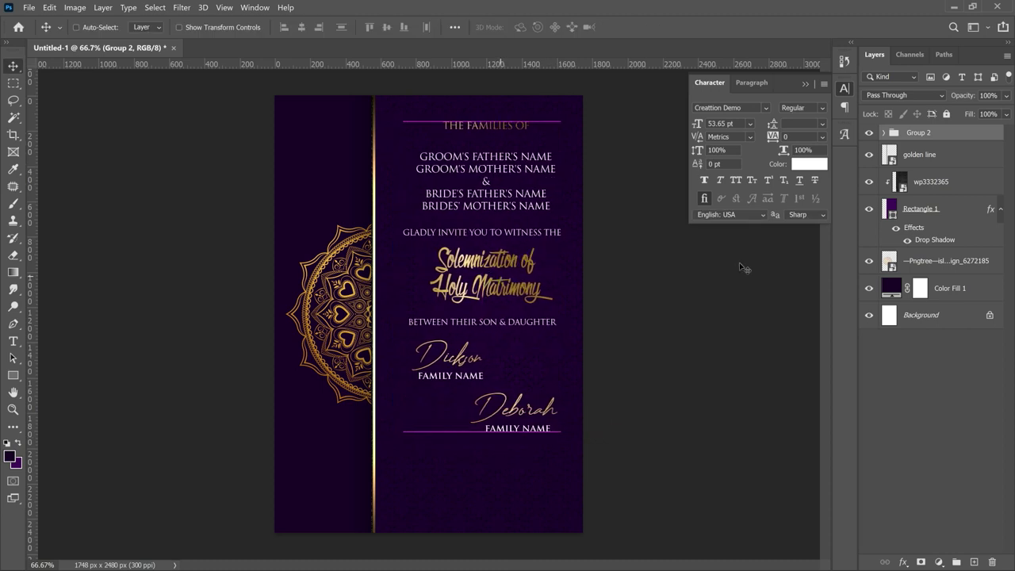
{"action": "left_click", "coordinate": [884, 135]}
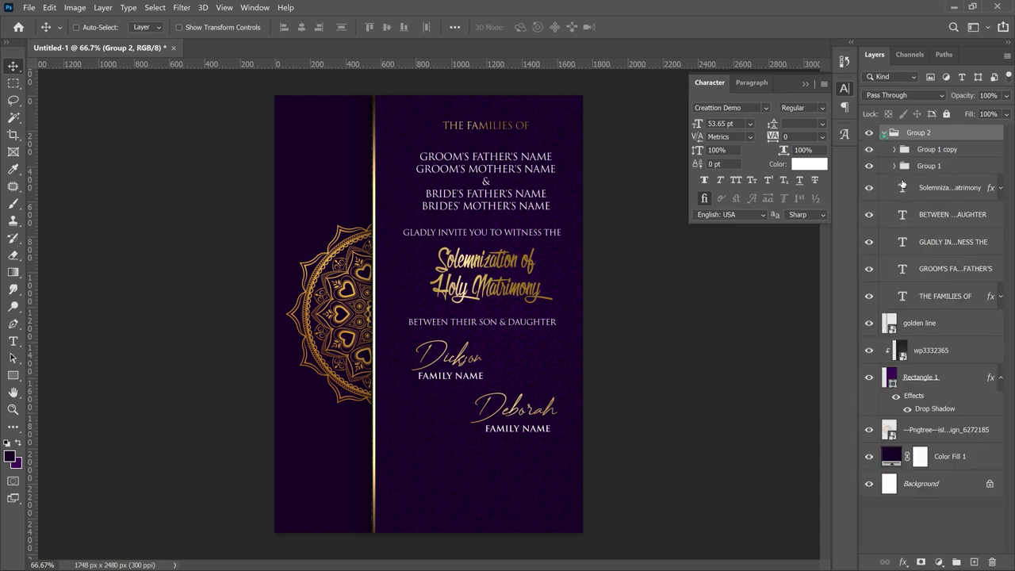
- Make a copy of the FAMILY NAME line and retype it as '&'
{"action": "left_click", "coordinate": [942, 149]}
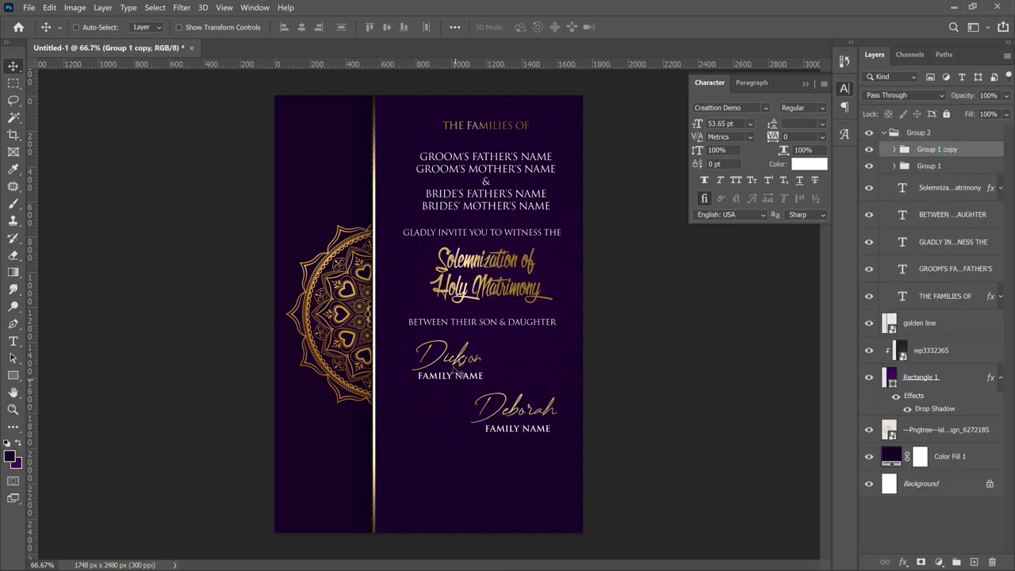
{"action": "right_click", "coordinate": [481, 375]}
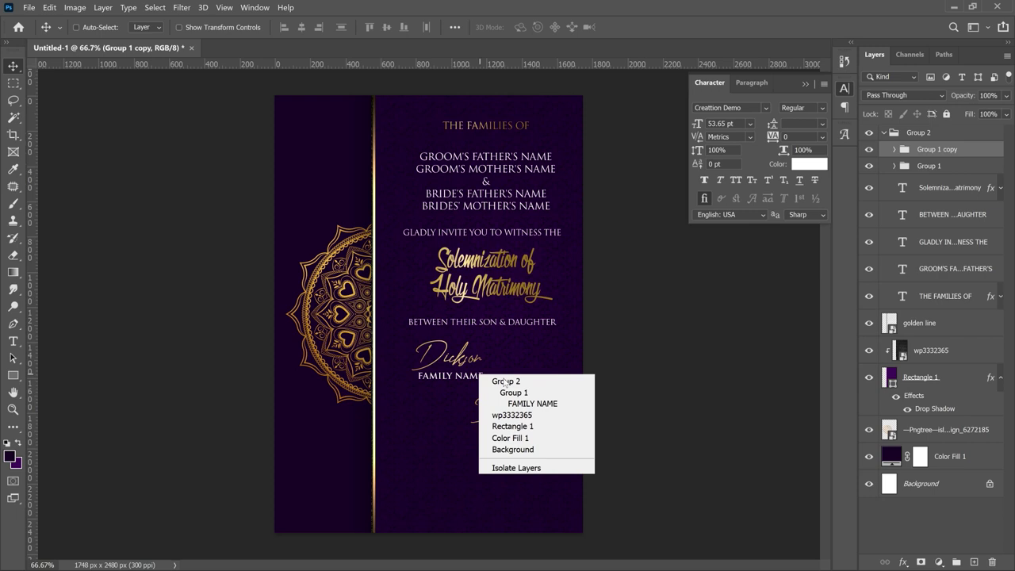
{"action": "left_click", "coordinate": [517, 404]}
{"action": "left_click_drag", "start_coordinate": [517, 407], "coordinate": [527, 380]}
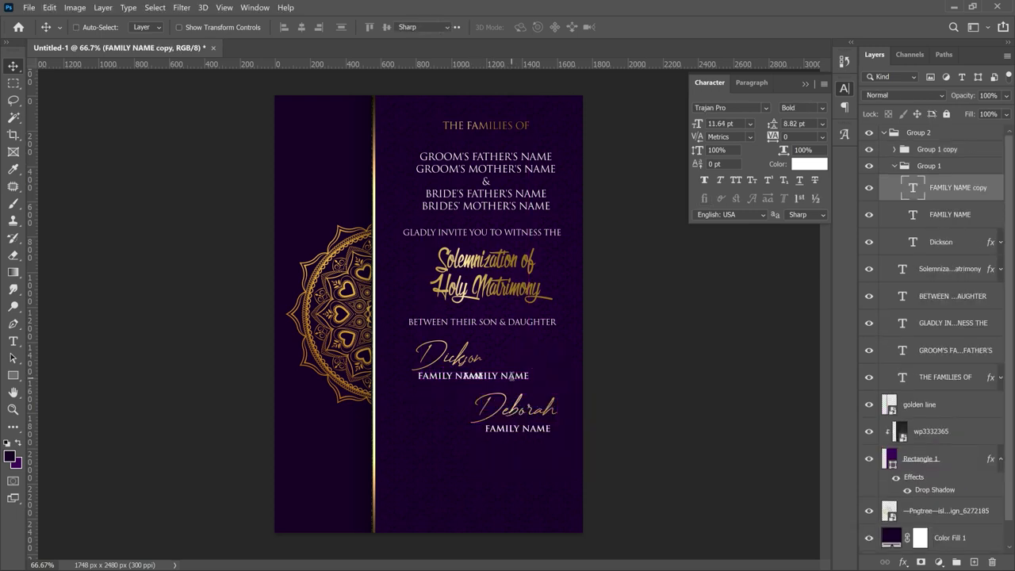
{"action": "double_click", "coordinate": [511, 376]}
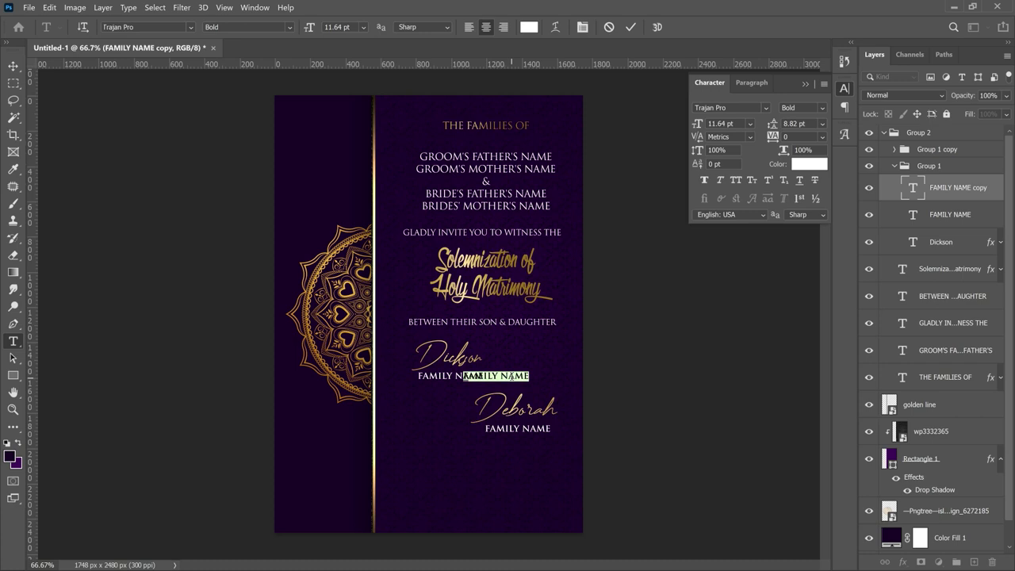
{"action": "type", "text": "&"}
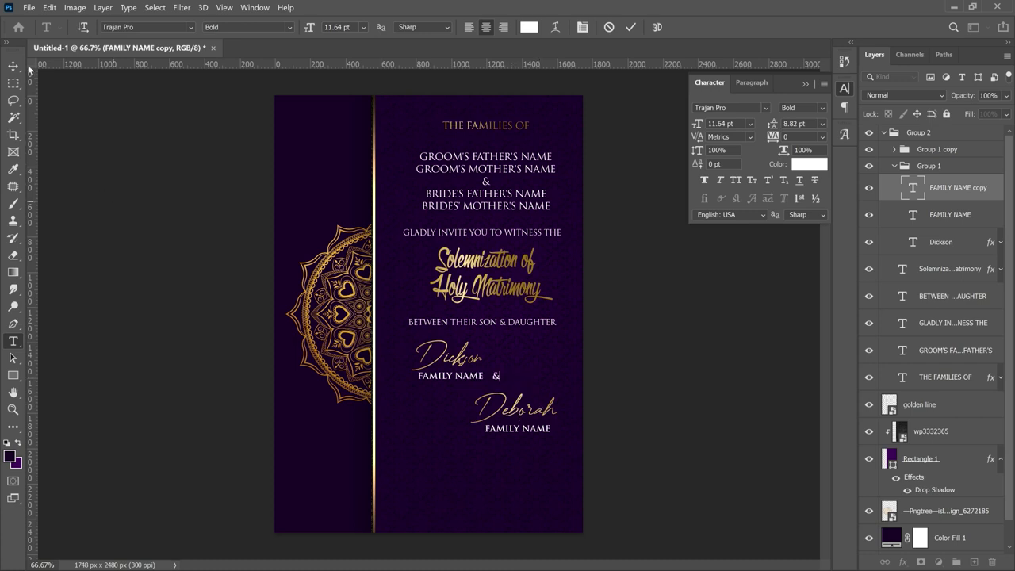
- Place the ampersand beside the second name and enlarge it to 250%
{"action": "left_click", "coordinate": [14, 66]}
{"action": "left_click_drag", "start_coordinate": [505, 381], "coordinate": [486, 396]}
{"action": "left_click_drag", "start_coordinate": [476, 393], "coordinate": [485, 413]}
{"action": "key", "text": "ctrl+Return"}
{"action": "key", "text": "ctrl+t"}
{"action": "key", "text": "Return"}
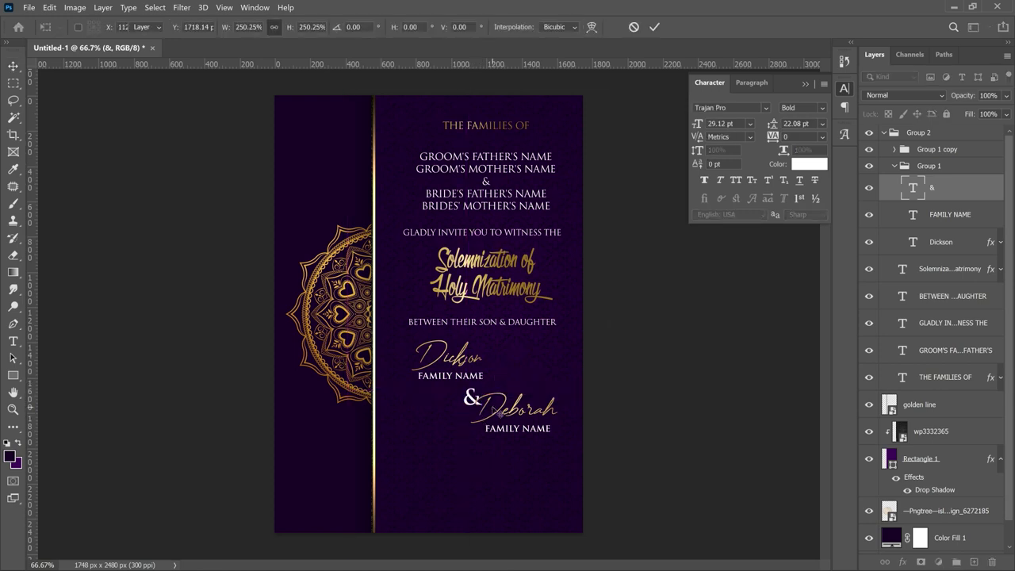
{"action": "left_click_drag", "start_coordinate": [492, 376], "coordinate": [486, 377]}
- Start a new text line near the bottom of the purple panel
{"action": "left_click", "coordinate": [948, 149]}
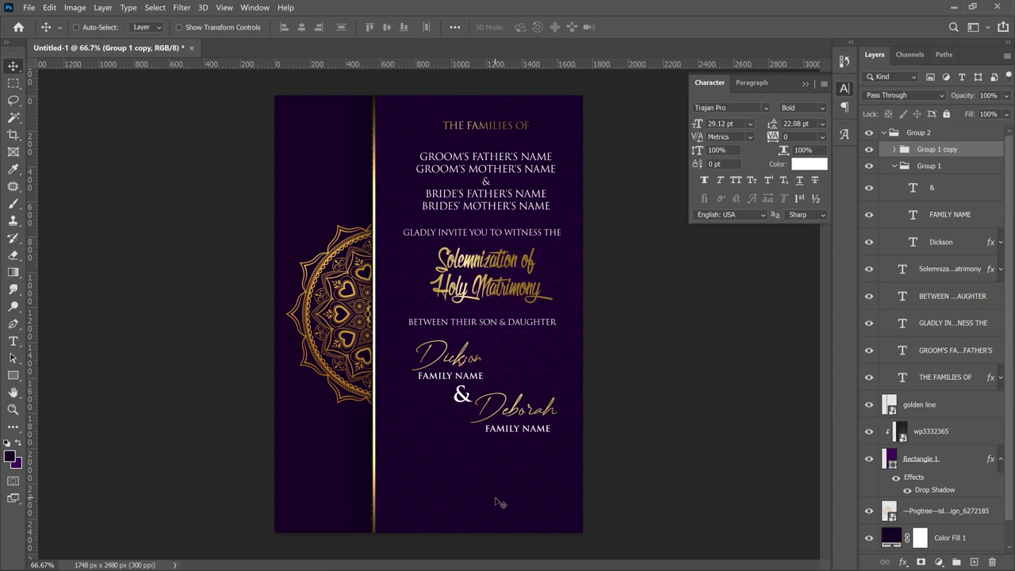
{"action": "key", "text": "t"}
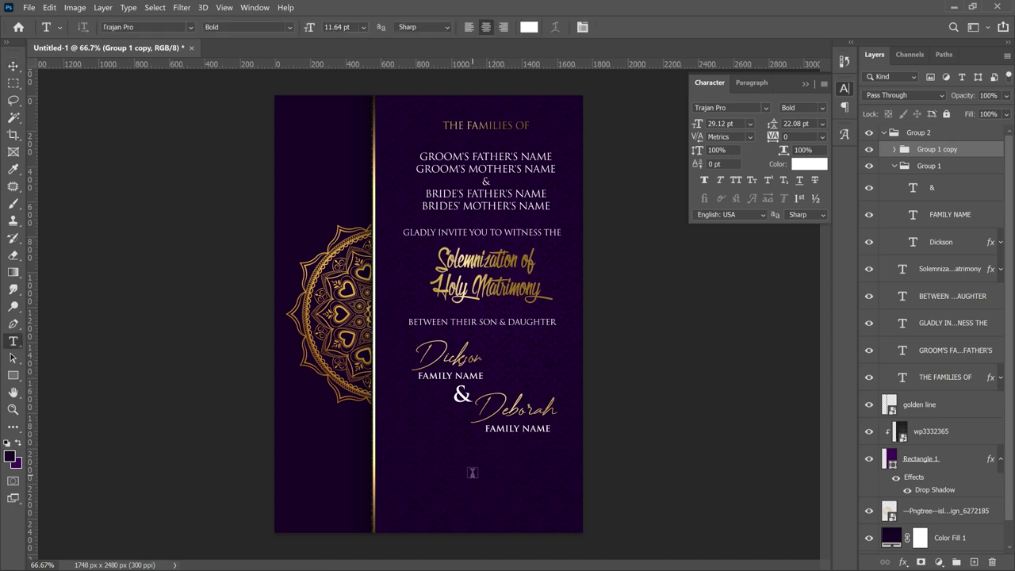
{"action": "left_click", "coordinate": [472, 472]}
- Set the new text to Poppins Medium with -40 tracking
{"action": "left_click", "coordinate": [119, 27]}
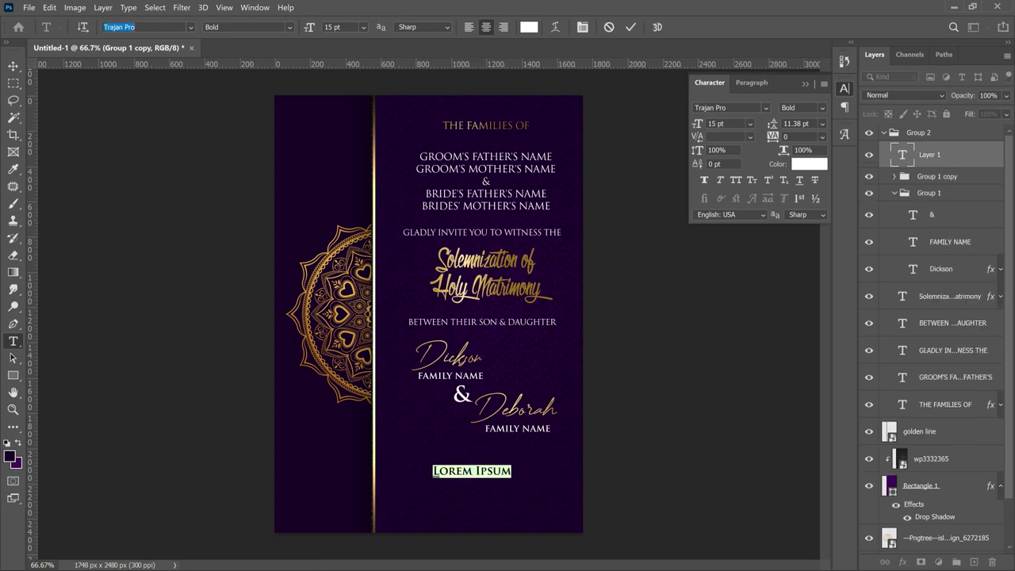
{"action": "type", "text": "poppin"}
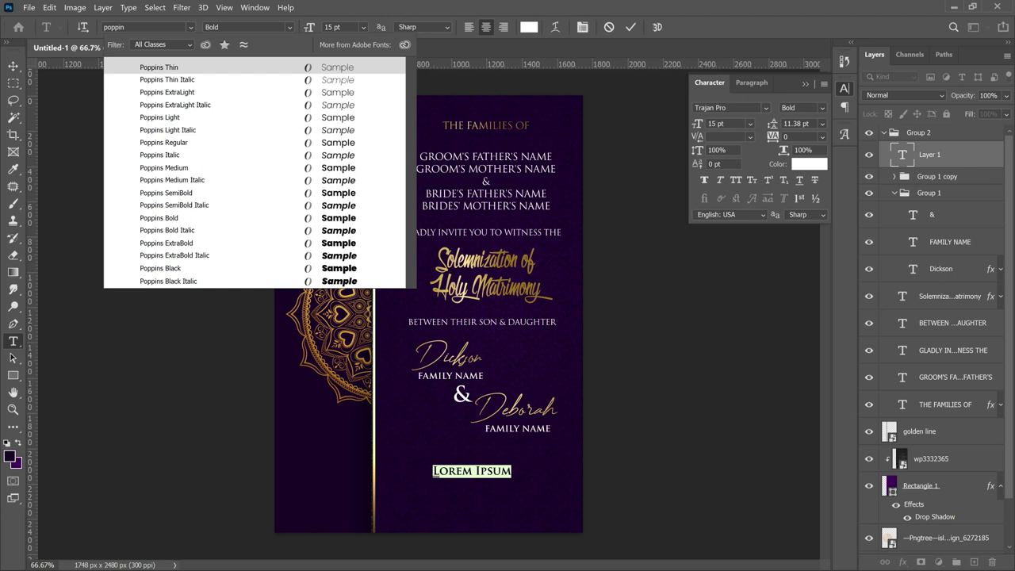
{"action": "type", "text": "s"}
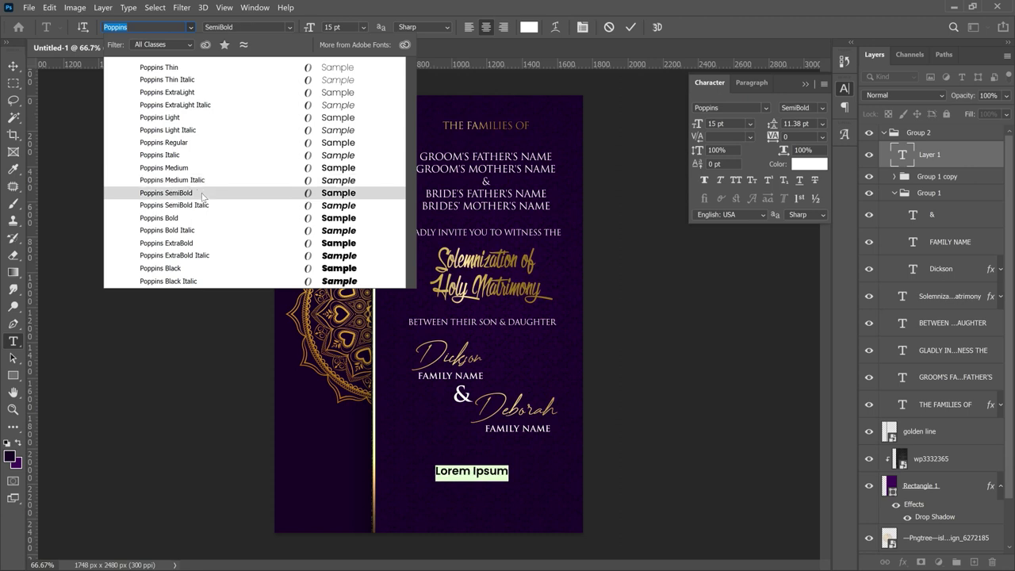
{"action": "left_click", "coordinate": [233, 167]}
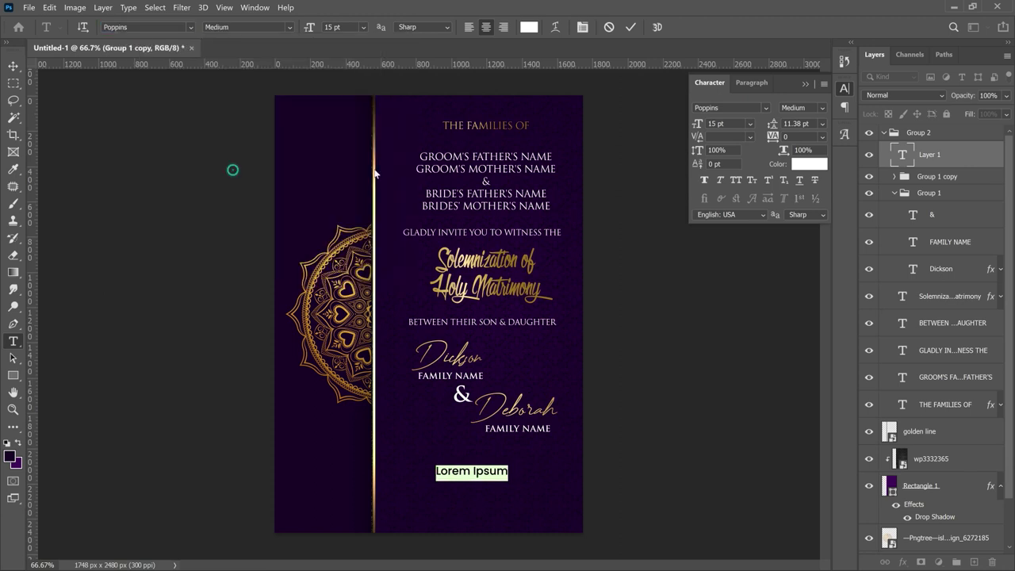
{"action": "key", "text": "Tab"}
{"action": "type", "text": "-4"}
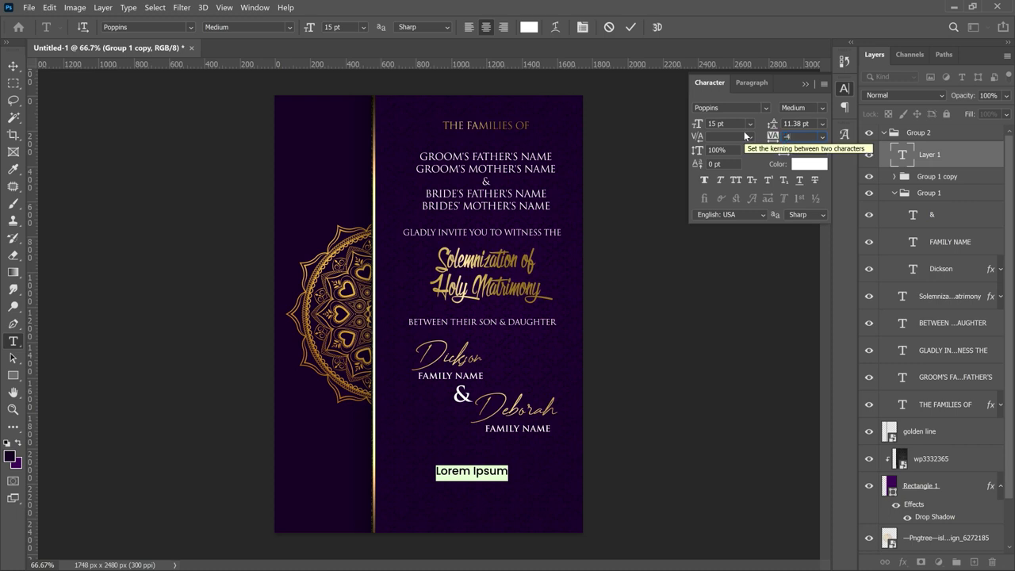
{"action": "type", "text": "0"}
{"action": "key", "text": "Return"}
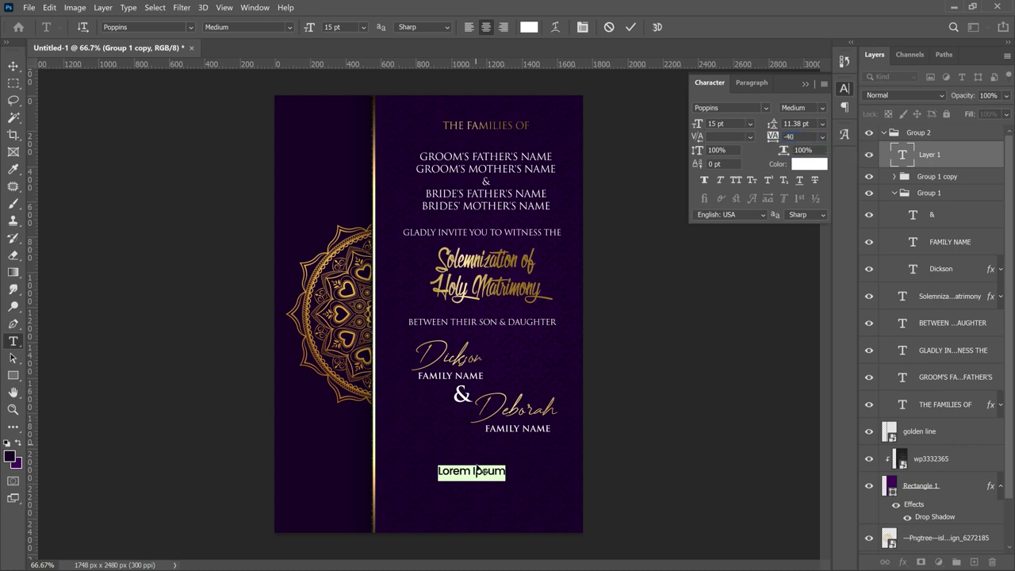
- Paste the event details over the placeholder and give them 15 pt leading
{"action": "type", "text": "DATE: 28th May, 2023 VENUE: Wesley Methodist Church, Location Here. TIME: 10:30am"}
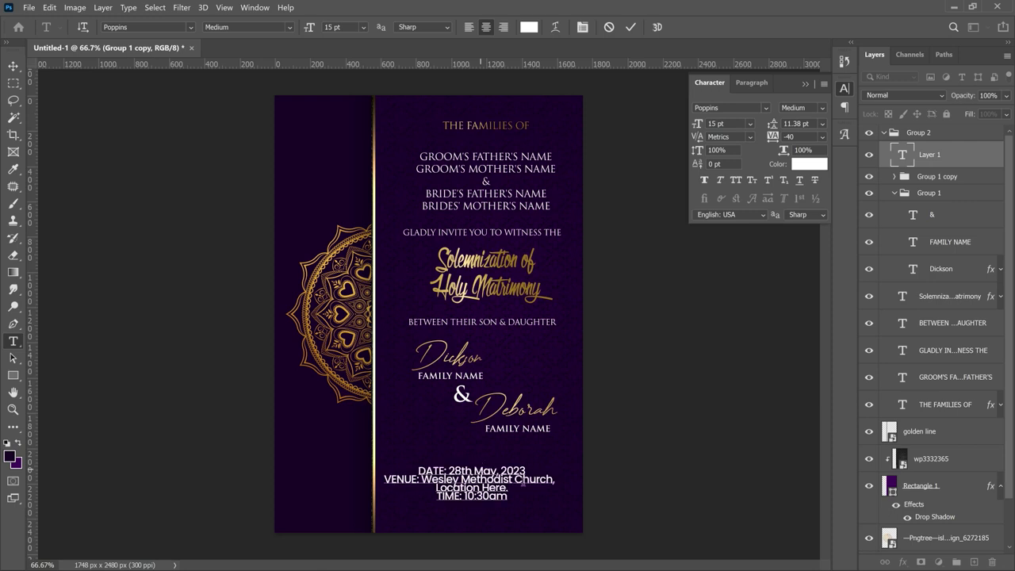
{"action": "key", "text": "ctrl+a"}
{"action": "left_click", "coordinate": [771, 122]}
{"action": "type", "text": "15"}
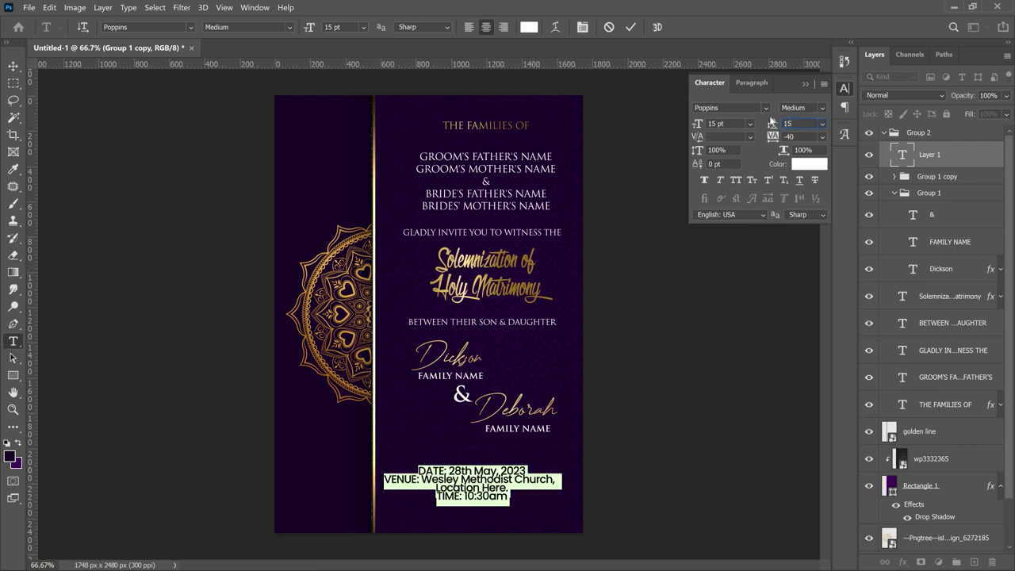
{"action": "key", "text": "Return"}
{"action": "key", "text": "ctrl+Return"}
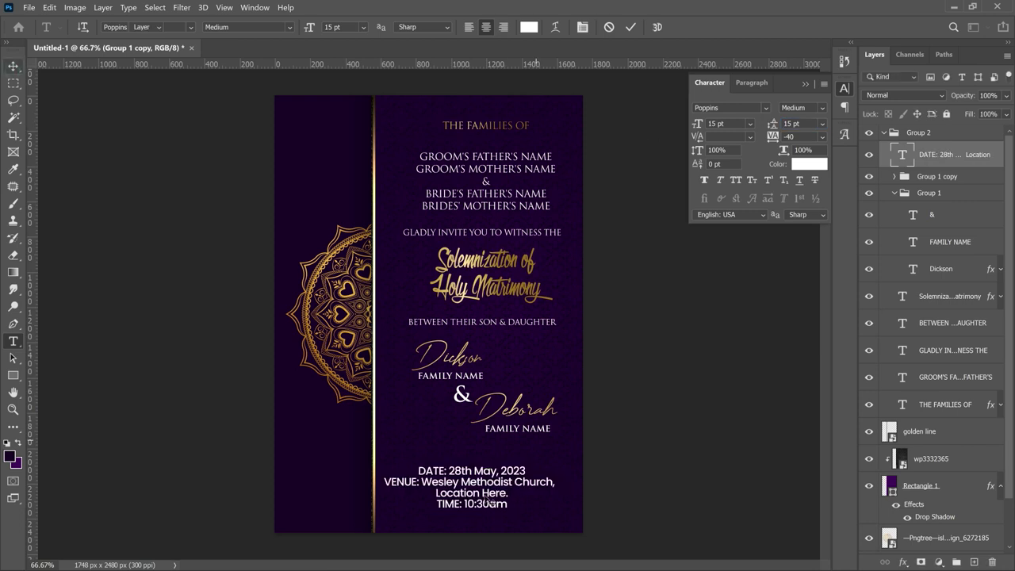
- Zoom in on the details and change 'Location' to 'LOCATION:' in the third line
{"action": "key", "text": "v"}
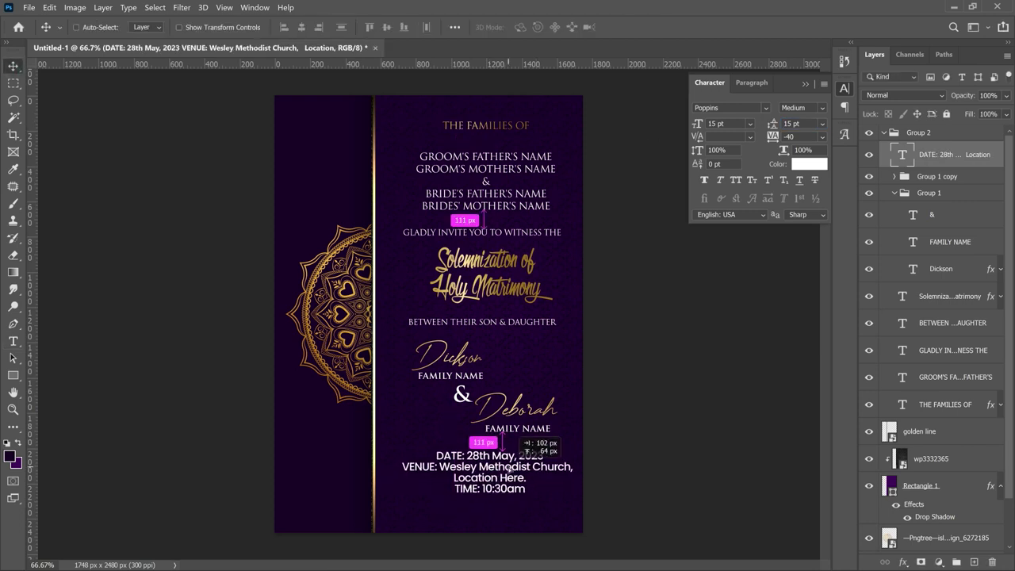
{"action": "key", "text": "ctrl+plus"}
{"action": "key", "text": "ctrl+plus"}
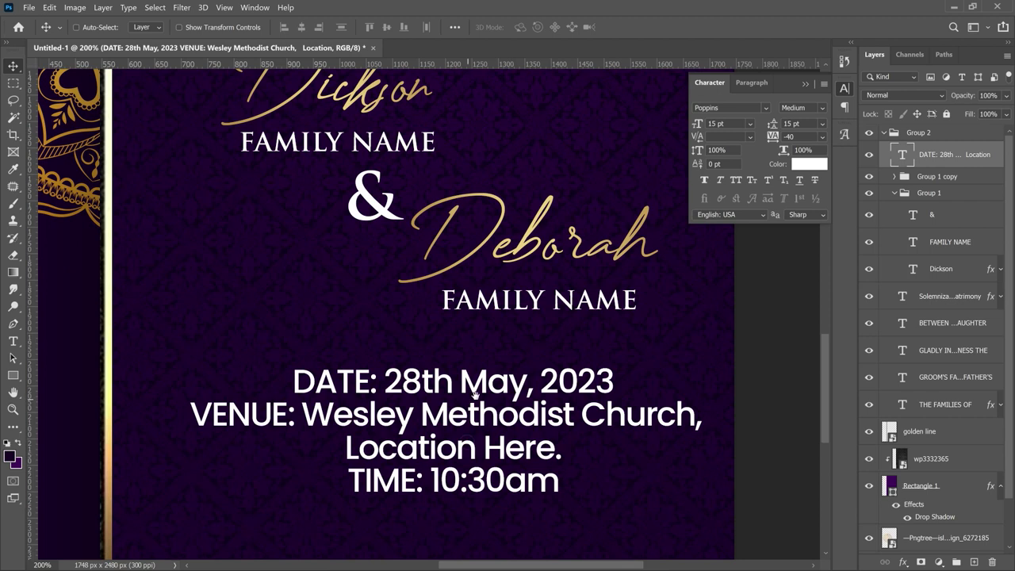
{"action": "left_click_drag", "start_coordinate": [468, 442], "coordinate": [476, 396]}
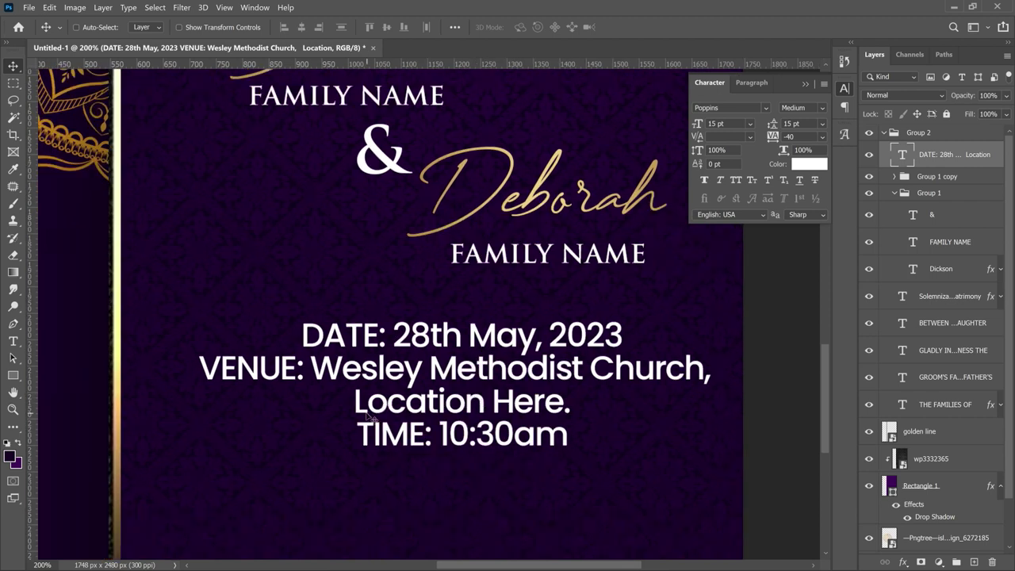
{"action": "left_click_drag", "start_coordinate": [353, 403], "coordinate": [485, 404]}
{"action": "type", "text": ":"}
{"action": "key", "text": "Left"}
{"action": "type", "text": "LOCATION"}
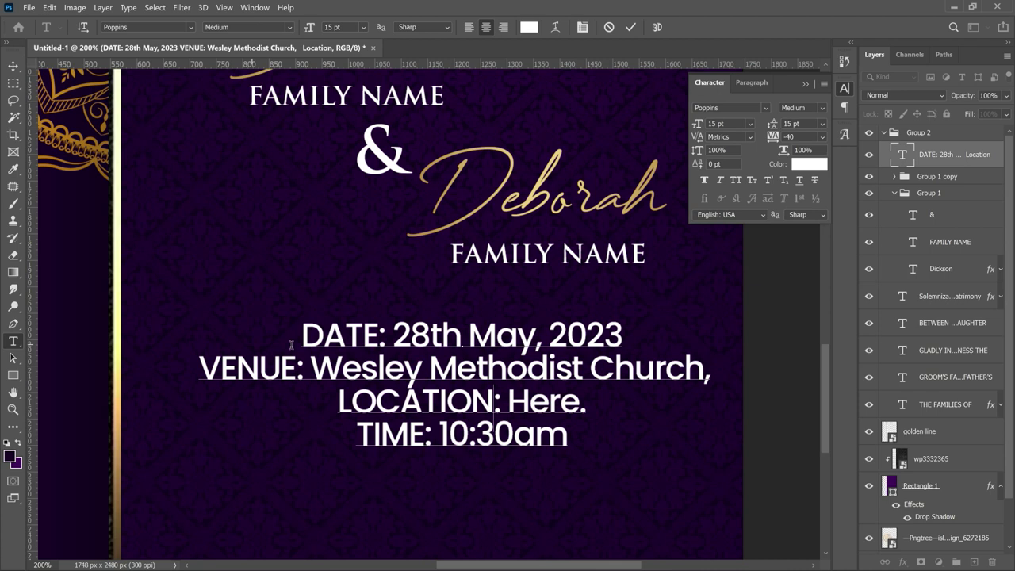
{"action": "left_click_drag", "start_coordinate": [301, 344], "coordinate": [381, 342]}
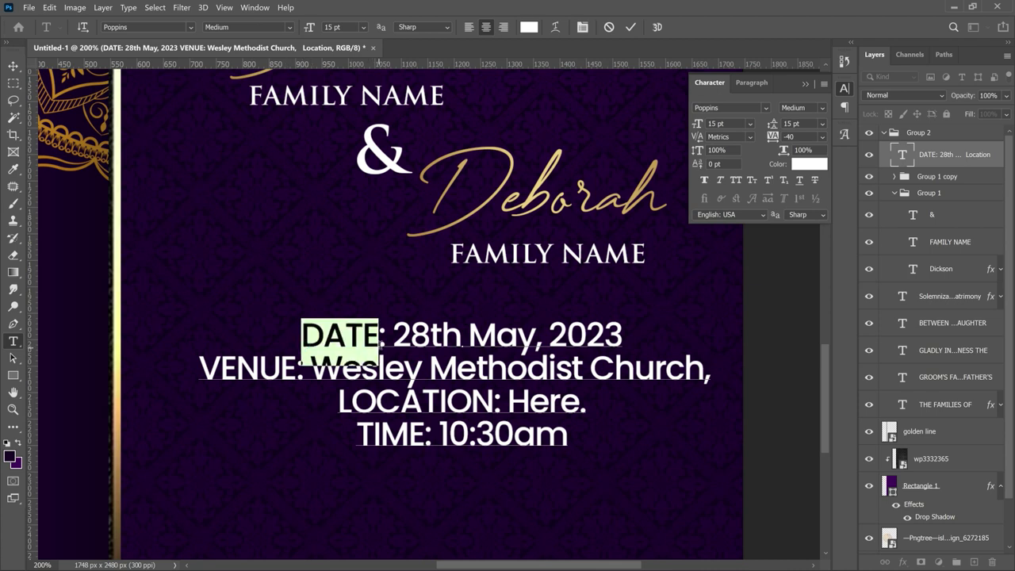
- Colour the DATE label gold #d8a117, sampled from the script name and deepened slightly
{"action": "left_click", "coordinate": [526, 27]}
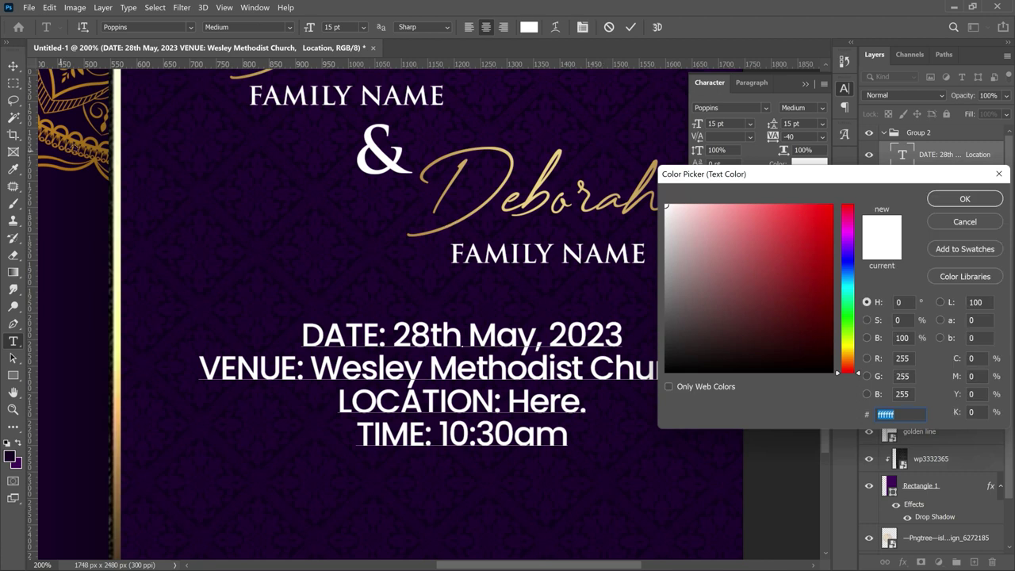
{"action": "type", "text": "150022"}
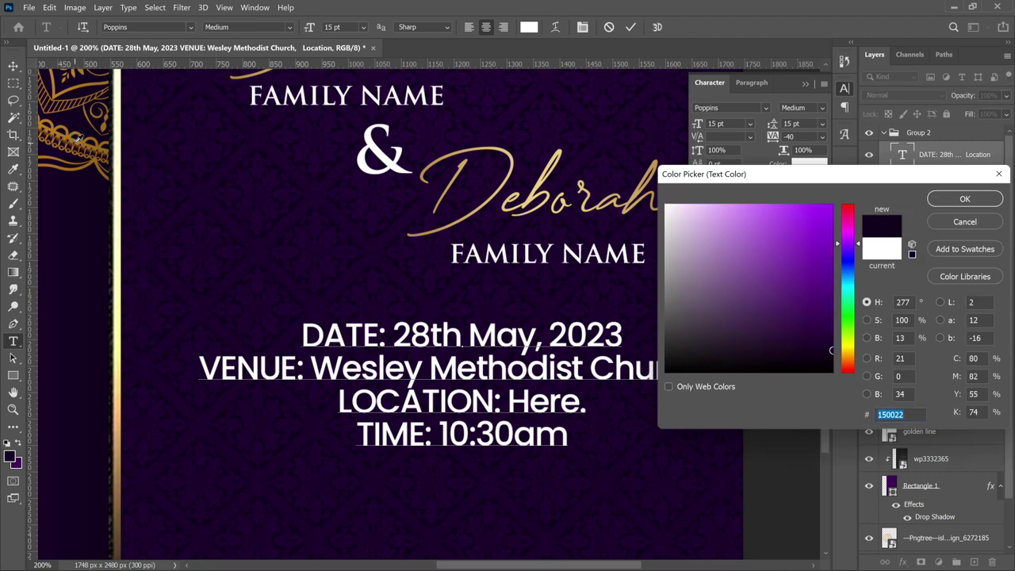
{"action": "type", "text": "412220"}
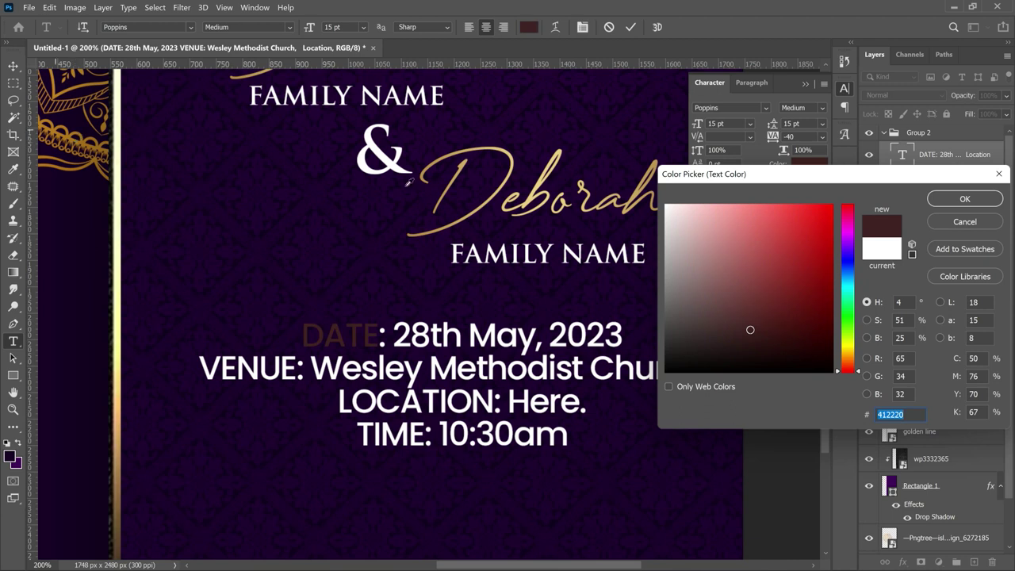
{"action": "left_click", "coordinate": [503, 147]}
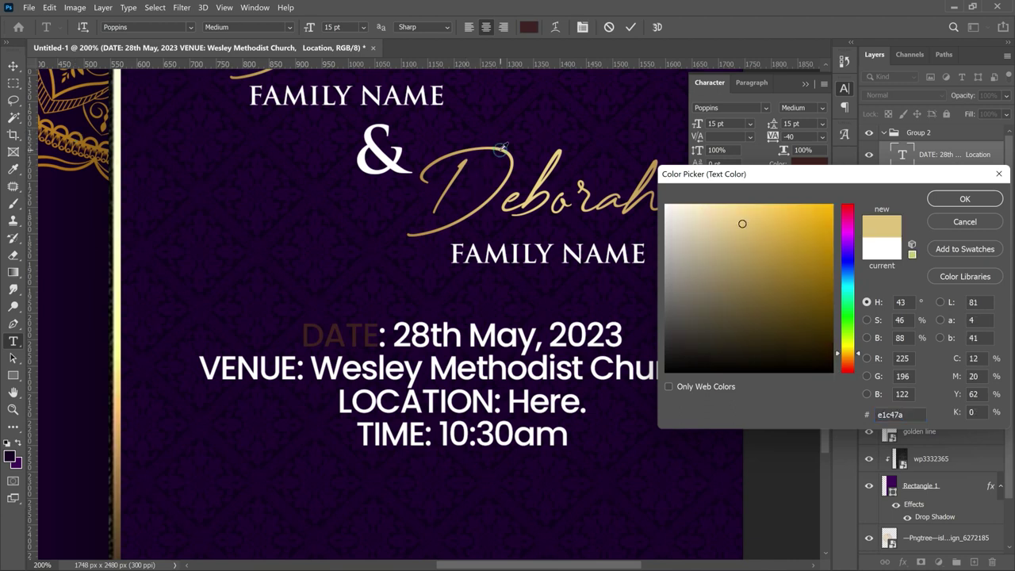
{"action": "left_click_drag", "start_coordinate": [808, 229], "coordinate": [828, 235]}
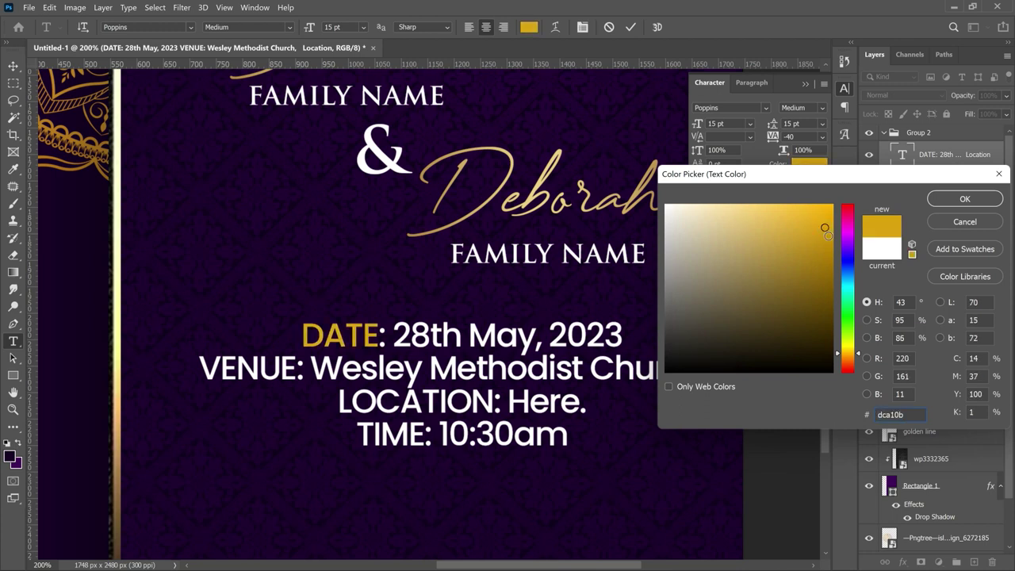
{"action": "left_click", "coordinate": [814, 229]}
{"action": "double_click", "coordinate": [895, 413]}
{"action": "left_click", "coordinate": [949, 203]}
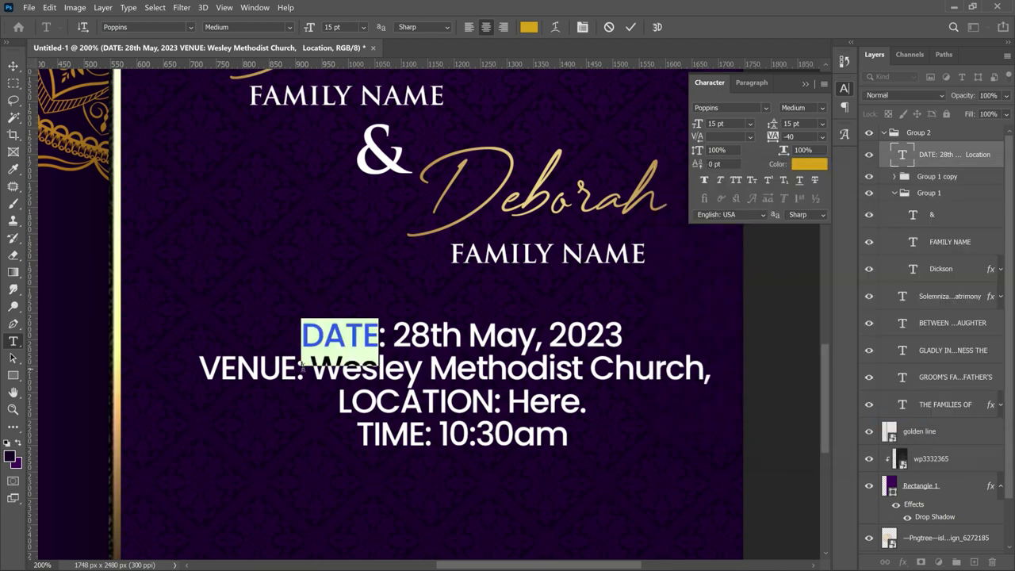
- Recolour the VENUE: and LOCATION labels with the same gold
{"action": "left_click", "coordinate": [302, 366]}
{"action": "left_click_drag", "start_coordinate": [302, 366], "coordinate": [180, 350]}
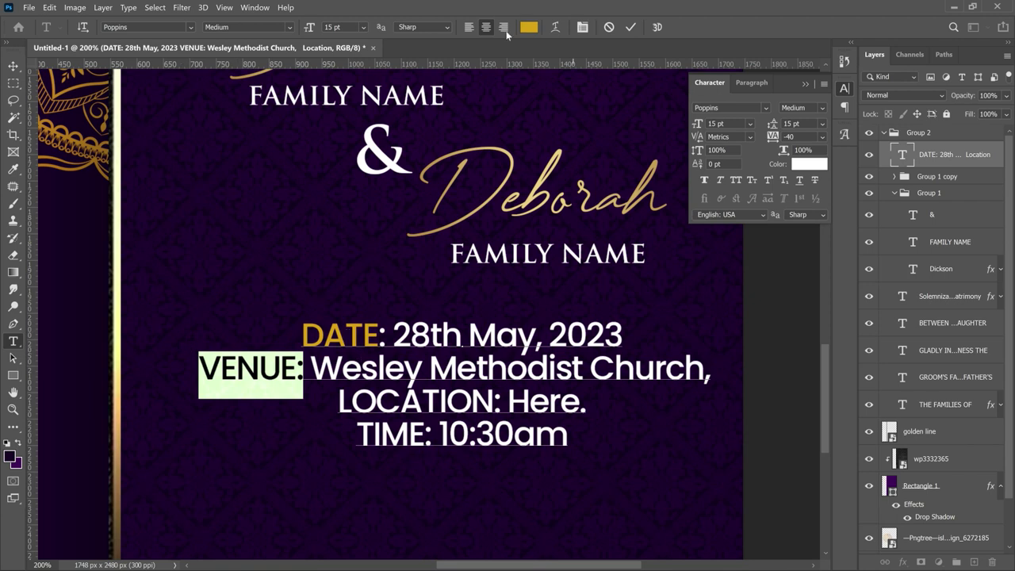
{"action": "left_click", "coordinate": [529, 27]}
{"action": "left_click", "coordinate": [949, 202]}
{"action": "left_click", "coordinate": [246, 400]}
{"action": "key", "text": "Escape"}
{"action": "left_click_drag", "start_coordinate": [493, 400], "coordinate": [340, 401]}
{"action": "left_click", "coordinate": [529, 27]}
{"action": "left_click", "coordinate": [948, 203]}
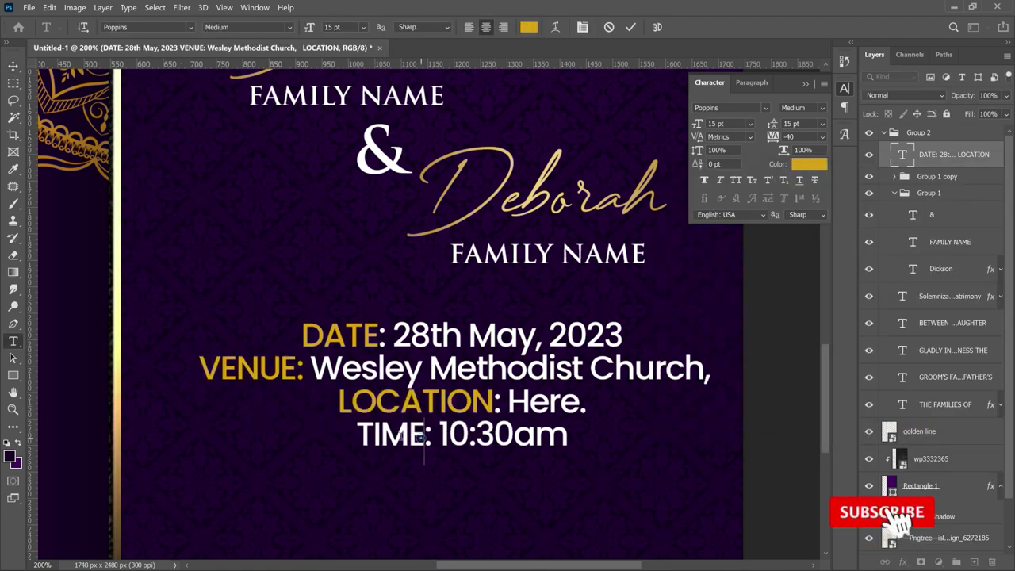
- Recolour the TIME label gold and commit the label colour changes
{"action": "left_click_drag", "start_coordinate": [424, 434], "coordinate": [358, 434]}
{"action": "left_click", "coordinate": [529, 27]}
{"action": "left_click", "coordinate": [949, 202]}
{"action": "key", "text": "Escape"}
{"action": "key", "text": "v"}
{"action": "scroll", "coordinate": [503, 288], "scroll_direction": "down", "scroll_amount": 3}
{"action": "left_click", "coordinate": [770, 125]}
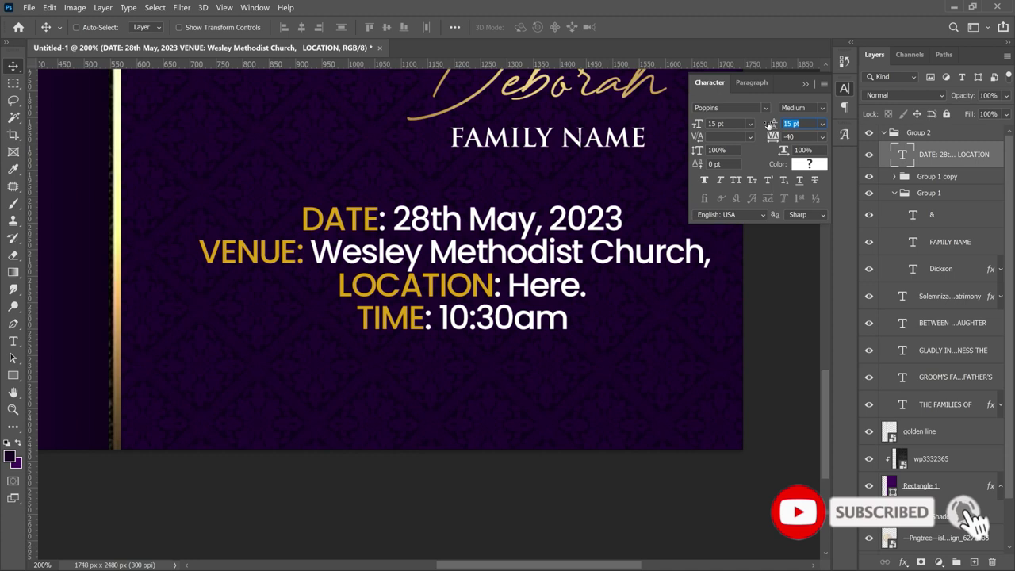
- Set the details leading to 18 pt and place a duplicate of the details layer below it
{"action": "type", "text": "18"}
{"action": "key", "text": "Return"}
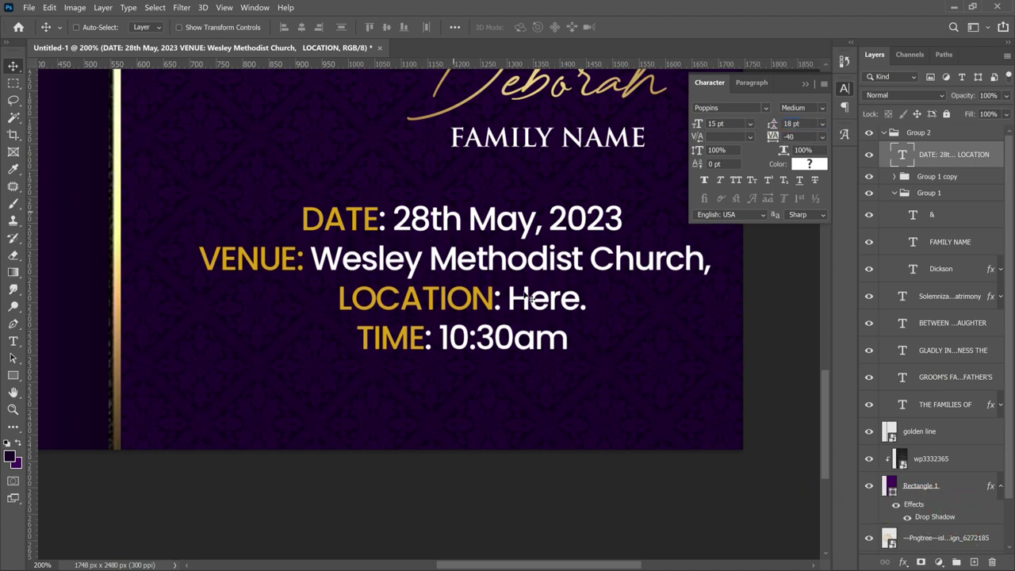
{"action": "scroll", "coordinate": [525, 296], "scroll_direction": "down", "scroll_amount": 2}
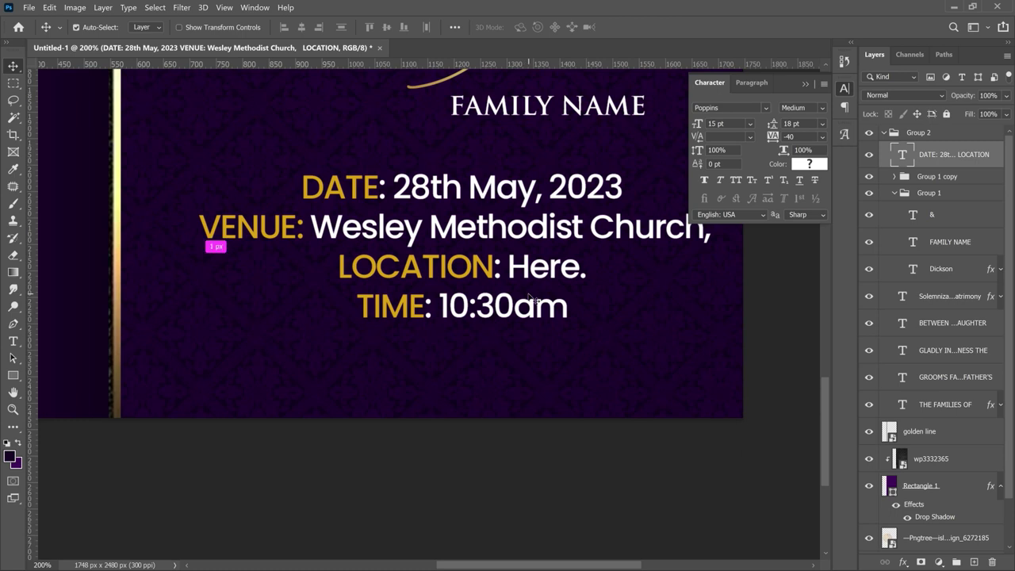
{"action": "key", "text": "ctrl+j"}
{"action": "left_click_drag", "start_coordinate": [566, 230], "coordinate": [568, 342]}
- Turn the duplicate into 'RSVP' in Agency FB Bold, centred under the TIME line
{"action": "double_click", "coordinate": [568, 343]}
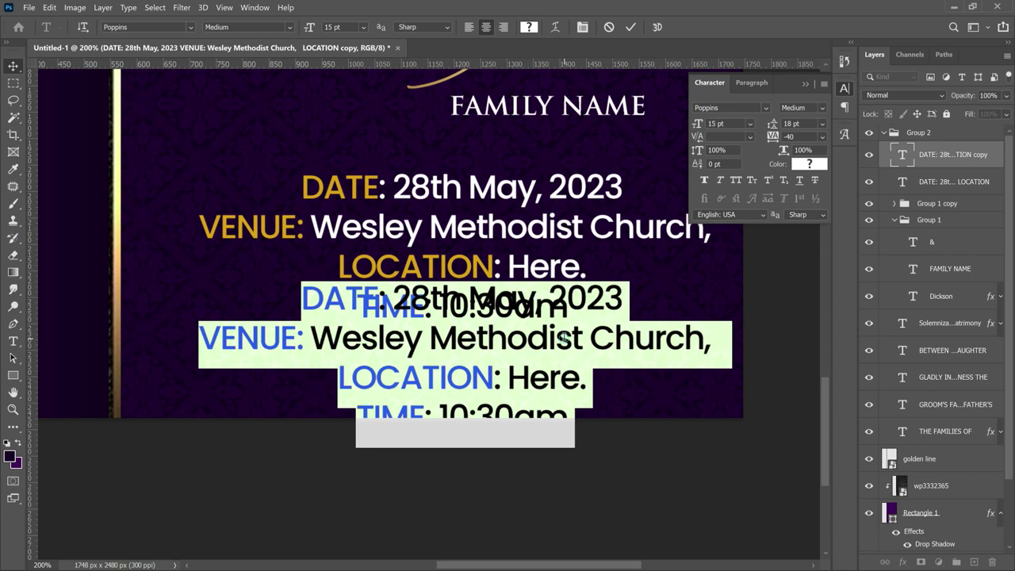
{"action": "type", "text": "R"}
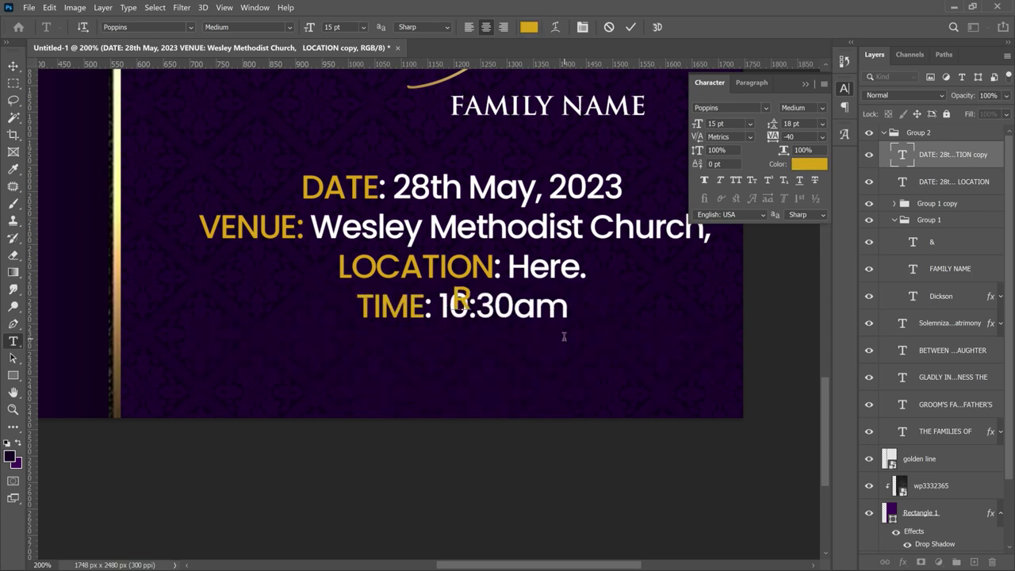
{"action": "type", "text": "SVP"}
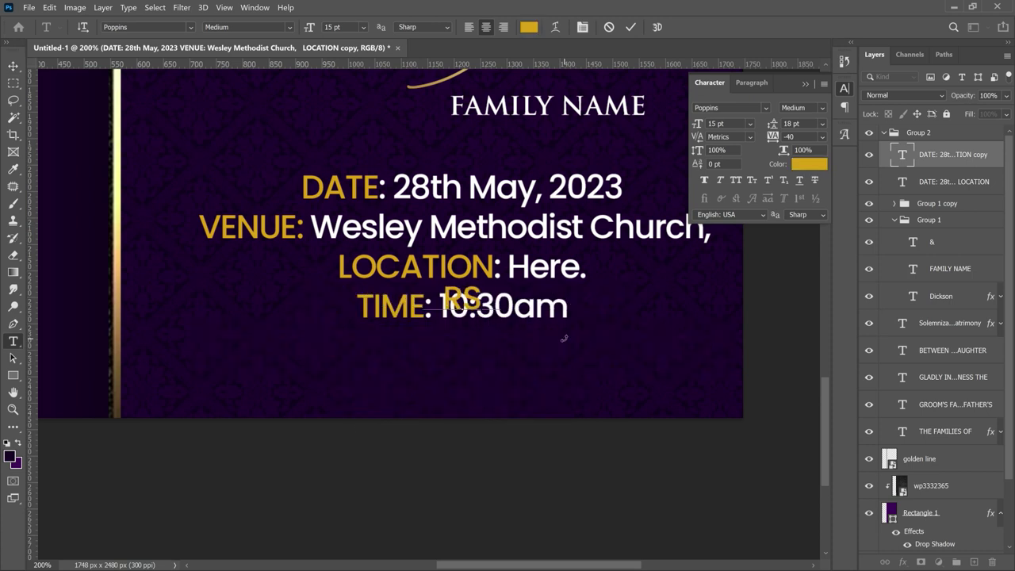
{"action": "key", "text": "ctrl+a"}
{"action": "left_click", "coordinate": [172, 27]}
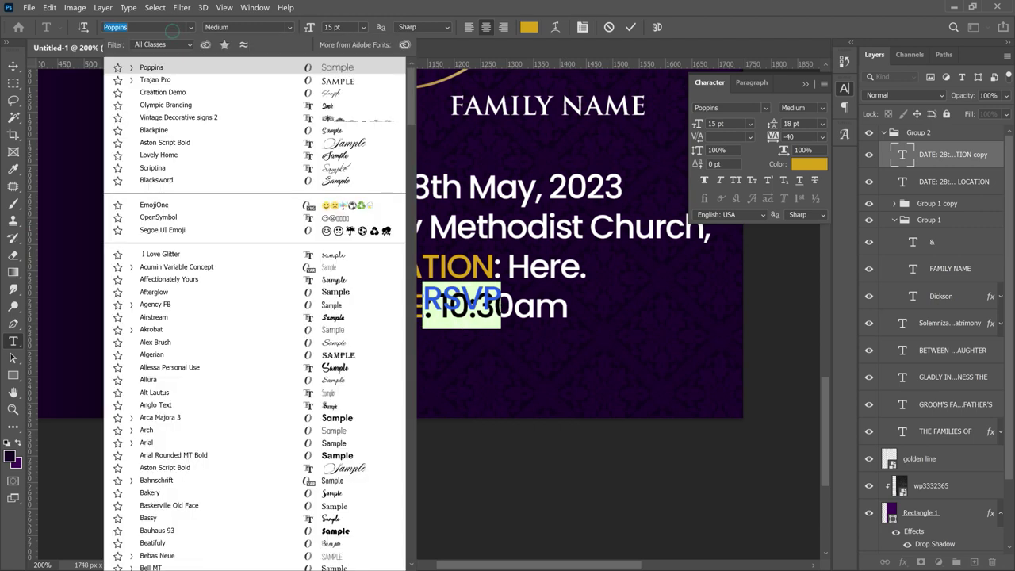
{"action": "type", "text": "AGEN"}
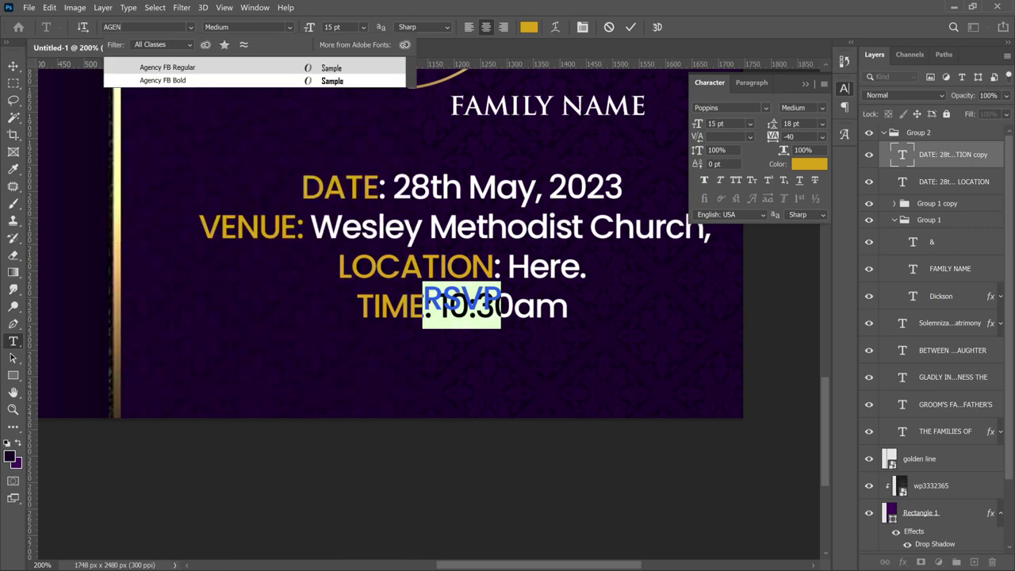
{"action": "left_click", "coordinate": [166, 80]}
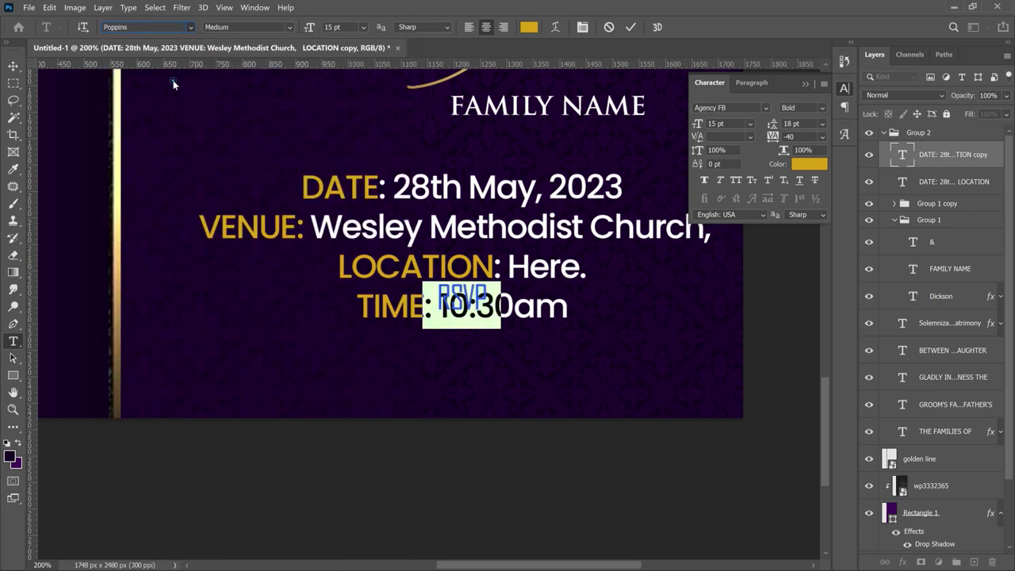
{"action": "left_click_drag", "start_coordinate": [482, 294], "coordinate": [492, 342]}
{"action": "key", "text": "ctrl+Return"}
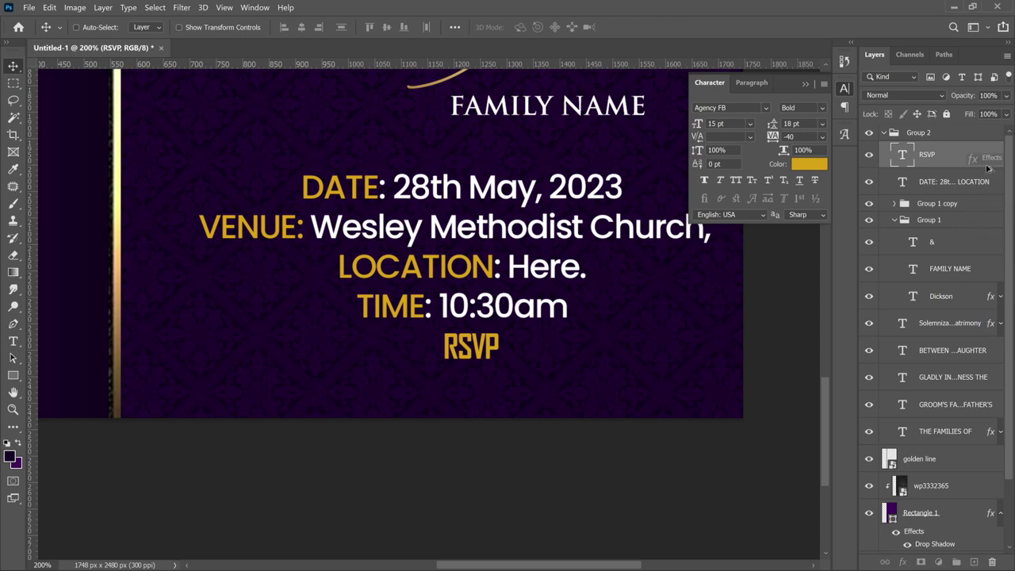
- Give RSVP a gold Gradient Overlay and place a copy just beneath it
{"action": "left_click_drag", "start_coordinate": [986, 161], "coordinate": [986, 158]}
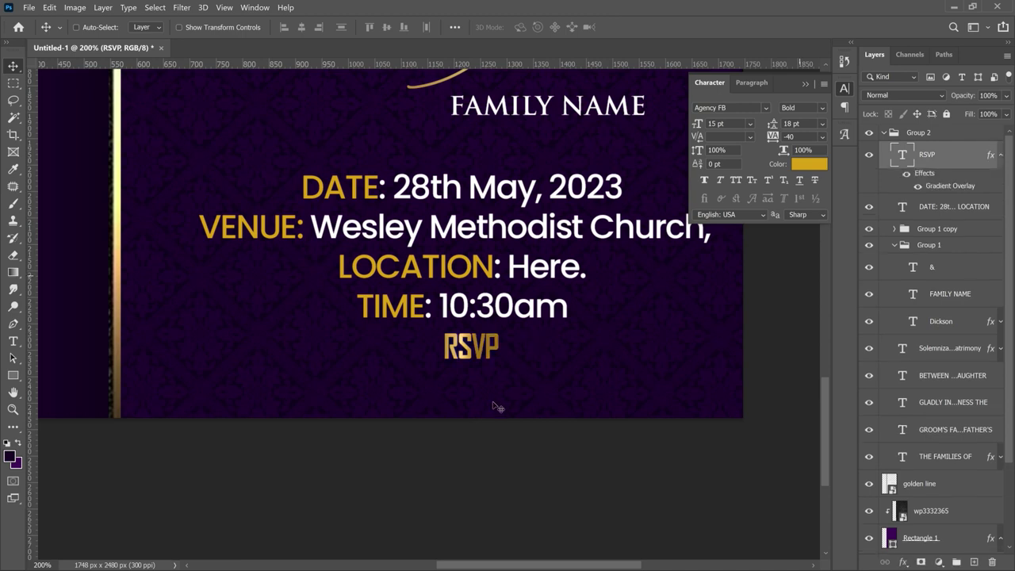
{"action": "scroll", "coordinate": [481, 369], "scroll_direction": "down", "scroll_amount": 2}
{"action": "scroll", "coordinate": [483, 358], "scroll_direction": "up", "scroll_amount": 1}
{"action": "mouse_move", "coordinate": [489, 358]}
{"action": "left_mouse_down"}
{"action": "mouse_move", "coordinate": [475, 330]}
{"action": "mouse_move", "coordinate": [487, 364]}
{"action": "left_mouse_up"}
- Replace the RSVP copy's text with the contact person's full name
{"action": "double_click", "coordinate": [486, 361]}
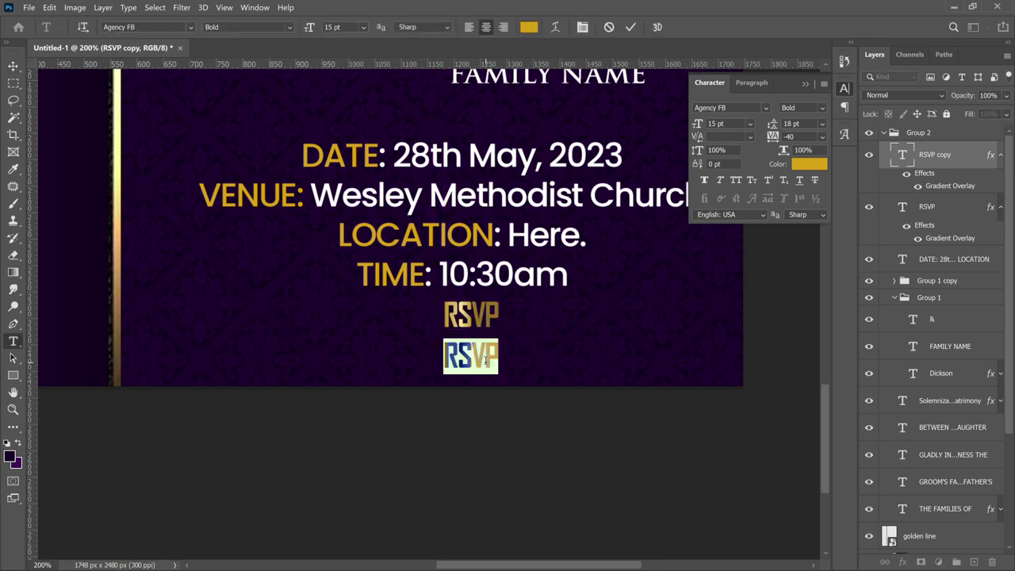
{"action": "left_click", "coordinate": [482, 361]}
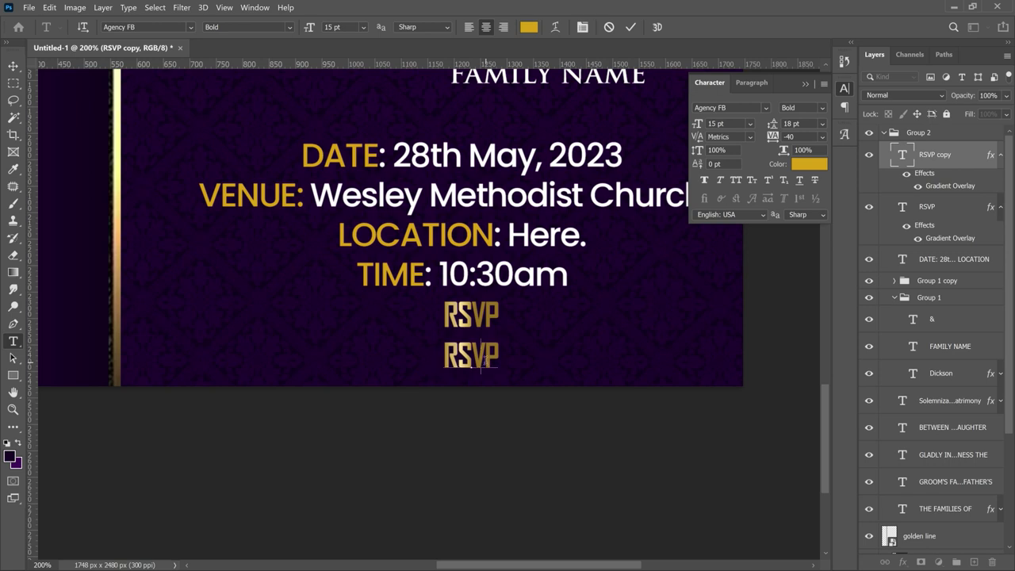
{"action": "key", "text": "ctrl+a"}
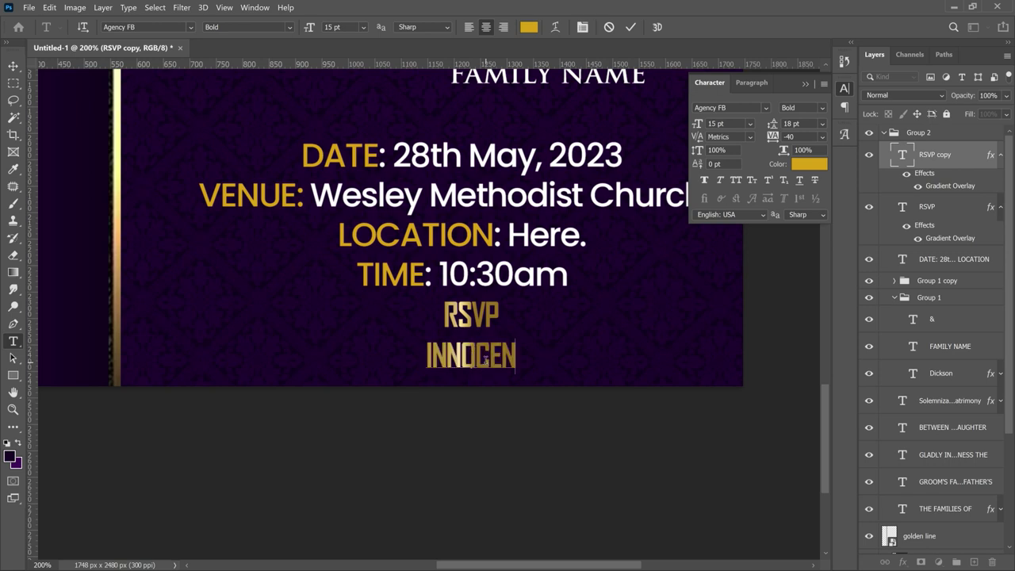
- Set the contact name in Poppins Medium
{"action": "key", "text": "ctrl+a"}
{"action": "left_click", "coordinate": [119, 27]}
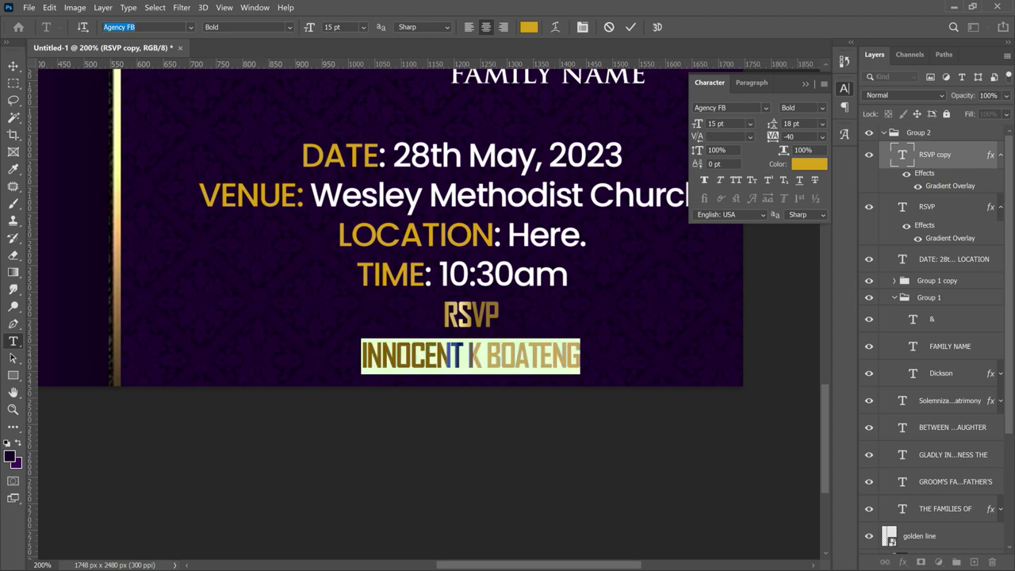
{"action": "type", "text": "POPPIN"}
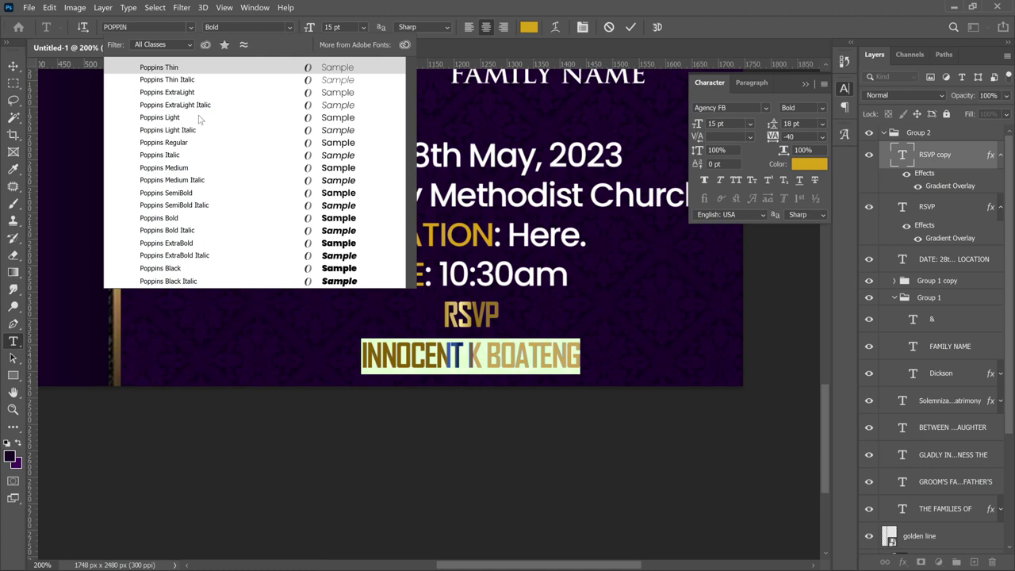
{"action": "type", "text": "s"}
{"action": "key", "text": "Down"}
{"action": "key", "text": "Down"}
{"action": "key", "text": "Down"}
{"action": "key", "text": "Down"}
{"action": "key", "text": "Down"}
{"action": "key", "text": "Down"}
{"action": "key", "text": "Down"}
{"action": "key", "text": "Down"}
{"action": "key", "text": "Down"}
{"action": "key", "text": "Down"}
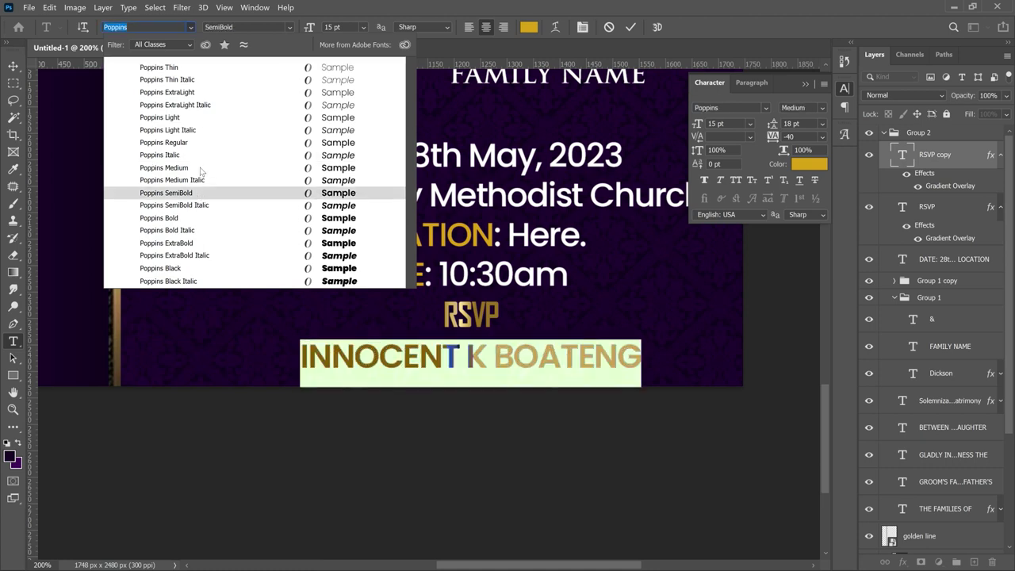
{"action": "left_click", "coordinate": [200, 169]}
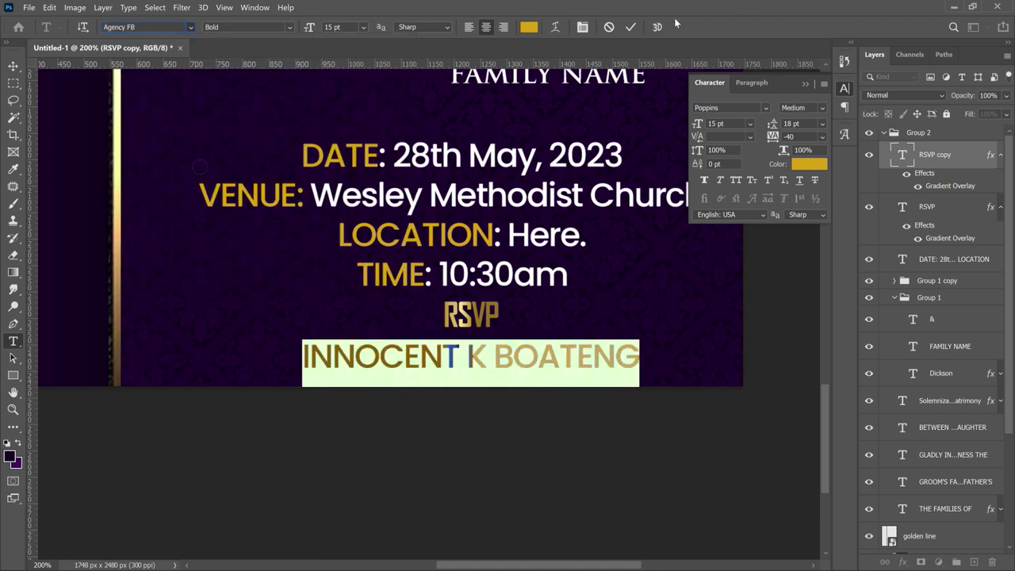
{"action": "left_click", "coordinate": [631, 27]}
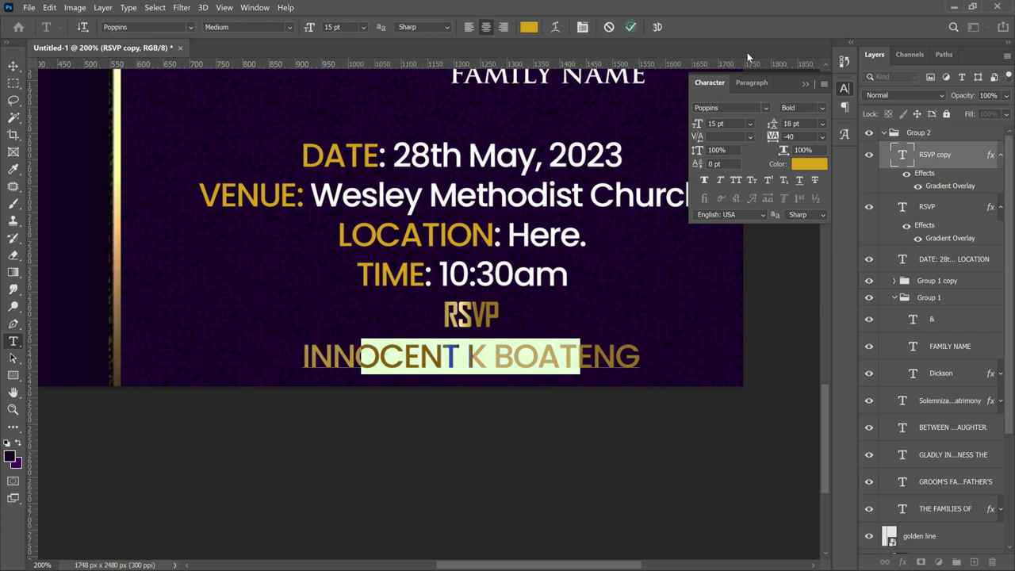
- Clear the gold gradient layer style from the contact name layer
{"action": "key", "text": "v"}
{"action": "right_click", "coordinate": [942, 151]}
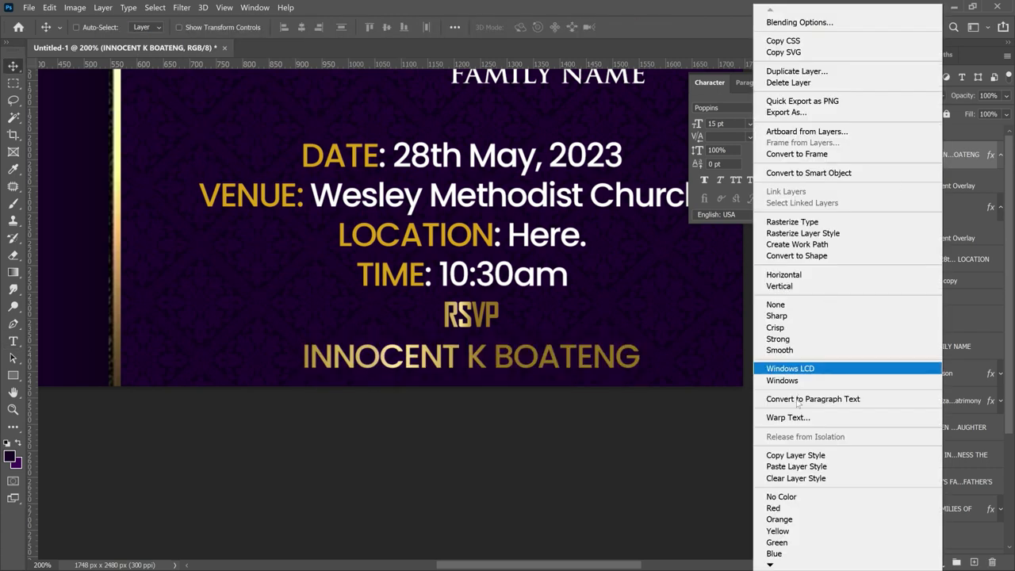
{"action": "left_click", "coordinate": [812, 479]}
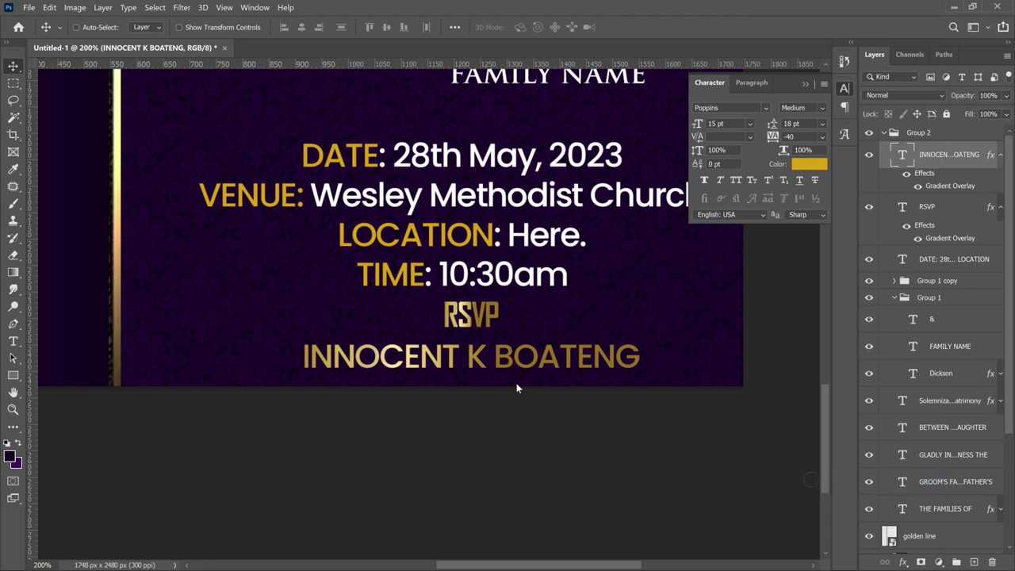
- Set the contact name's text colour to white #ffffff
{"action": "double_click", "coordinate": [507, 359]}
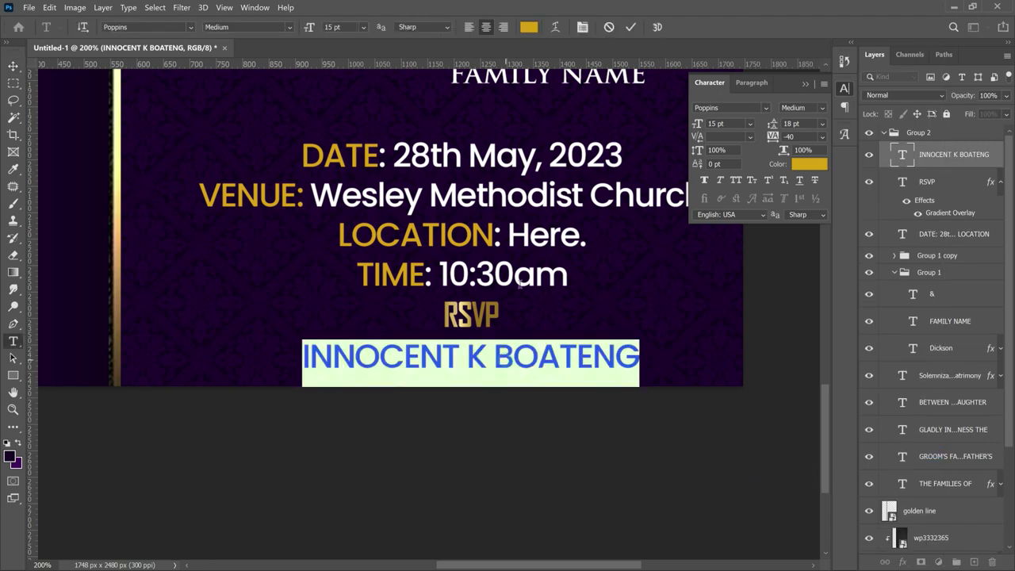
{"action": "left_click", "coordinate": [527, 27]}
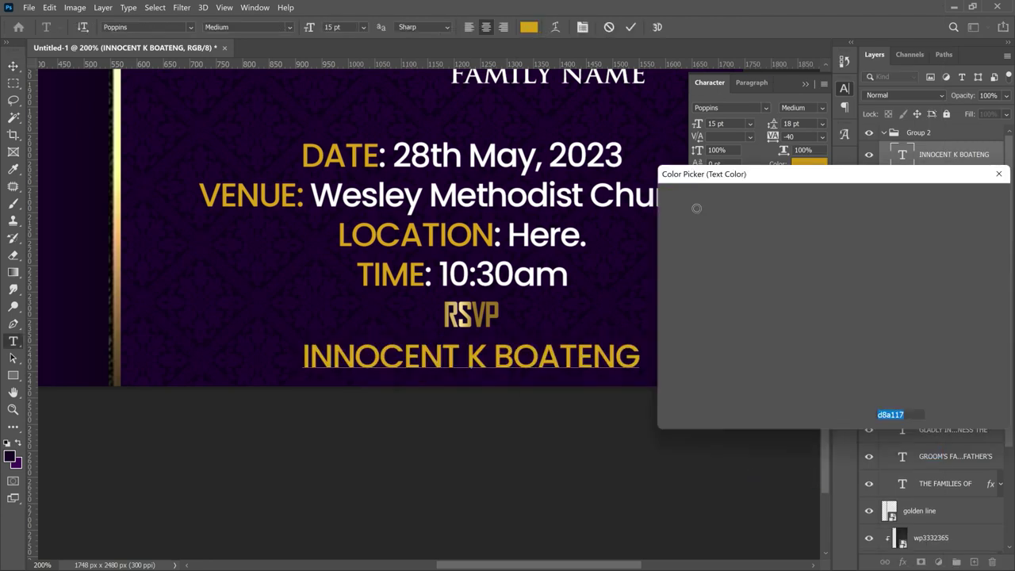
{"action": "left_click", "coordinate": [751, 264]}
{"action": "type", "text": "ffffff"}
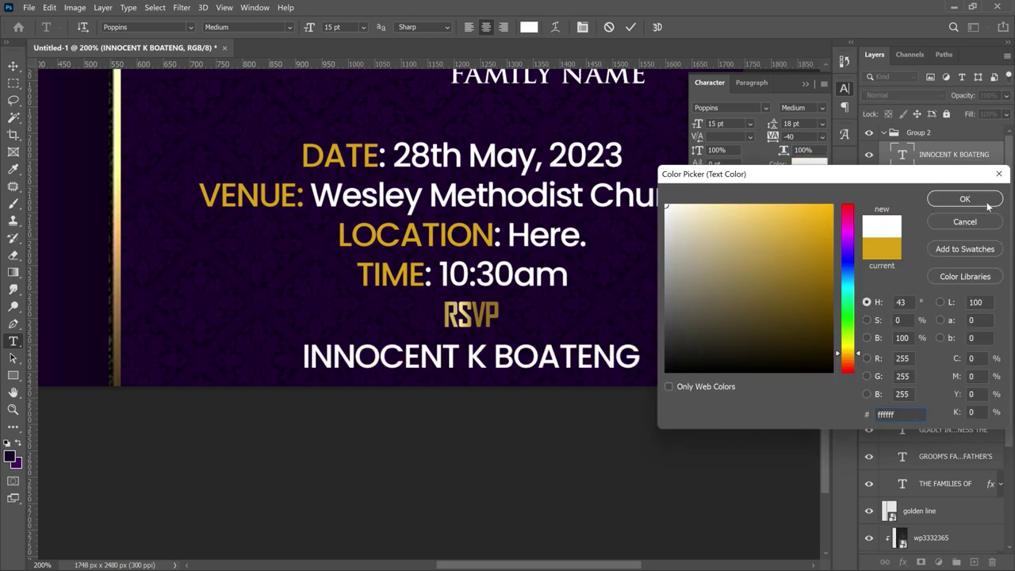
{"action": "left_click", "coordinate": [988, 206]}
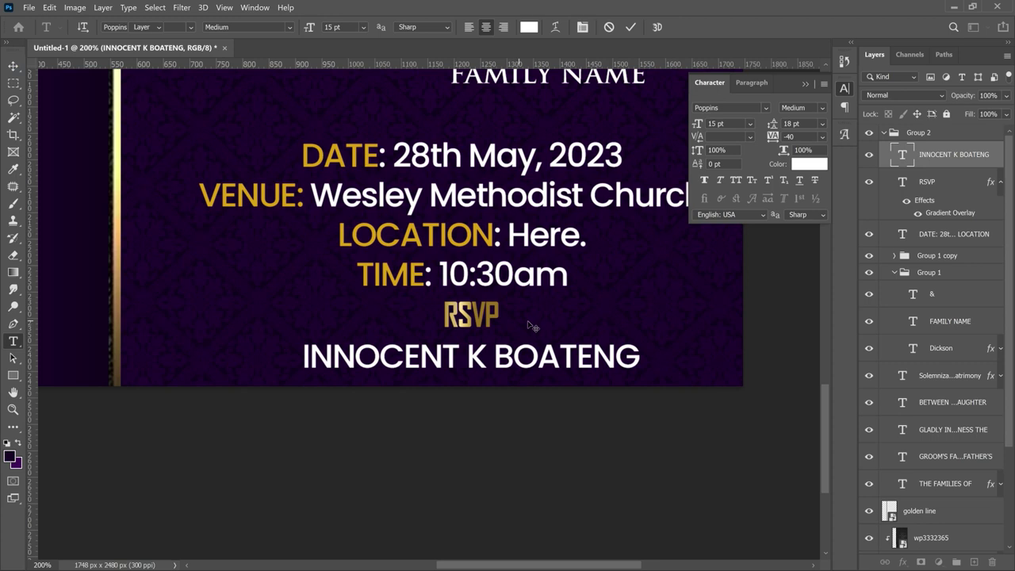
{"action": "key", "text": "v"}
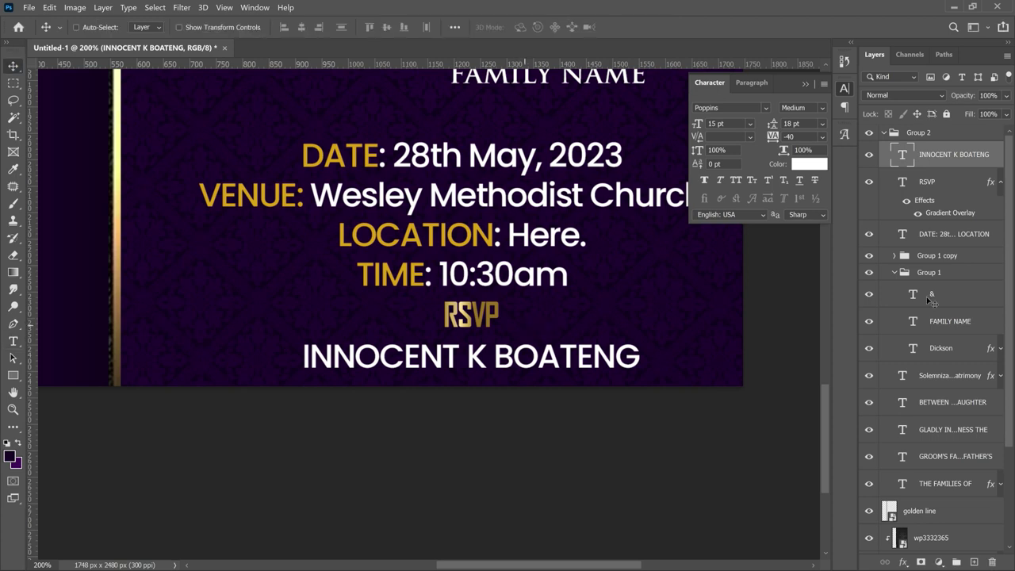
- Align Group 2 to the canvas's vertical centre against a select-all, then deselect
{"action": "left_click", "coordinate": [884, 134]}
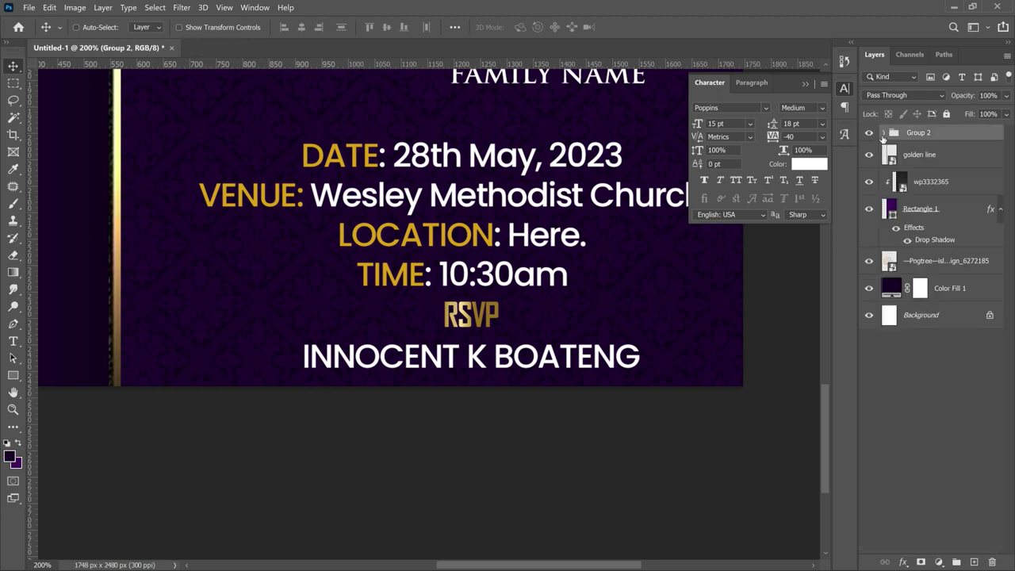
{"action": "key", "text": "z"}
{"action": "left_click", "coordinate": [583, 208], "text": "alt"}
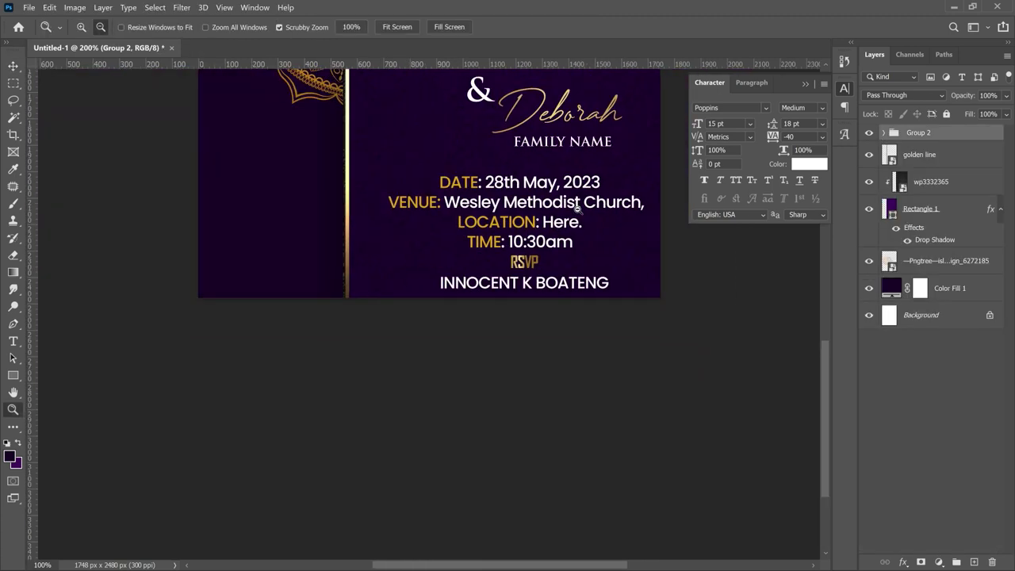
{"action": "left_click", "coordinate": [578, 208], "text": "alt"}
{"action": "key", "text": "v"}
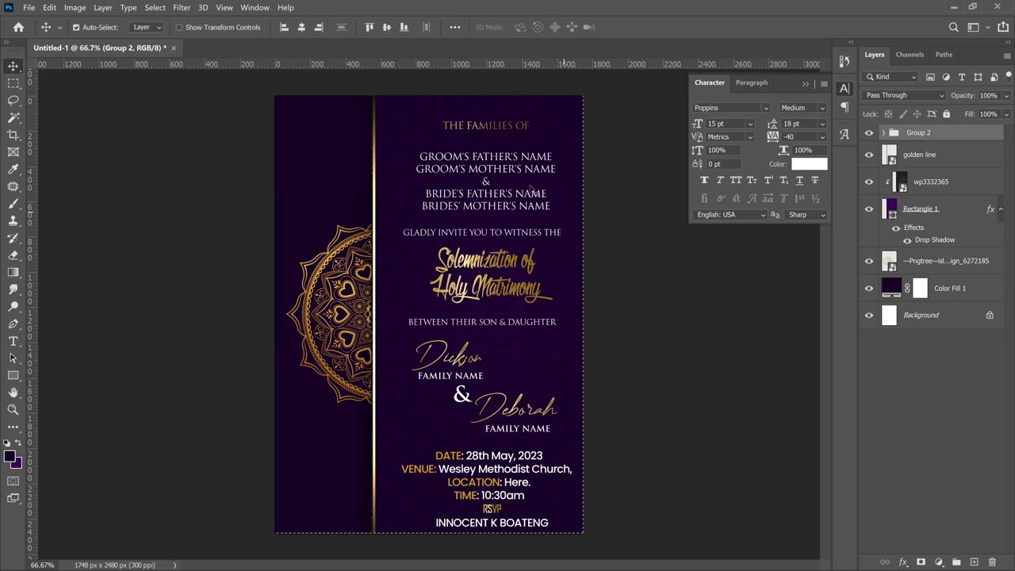
{"action": "key", "text": "ctrl+a"}
{"action": "left_click", "coordinate": [385, 28]}
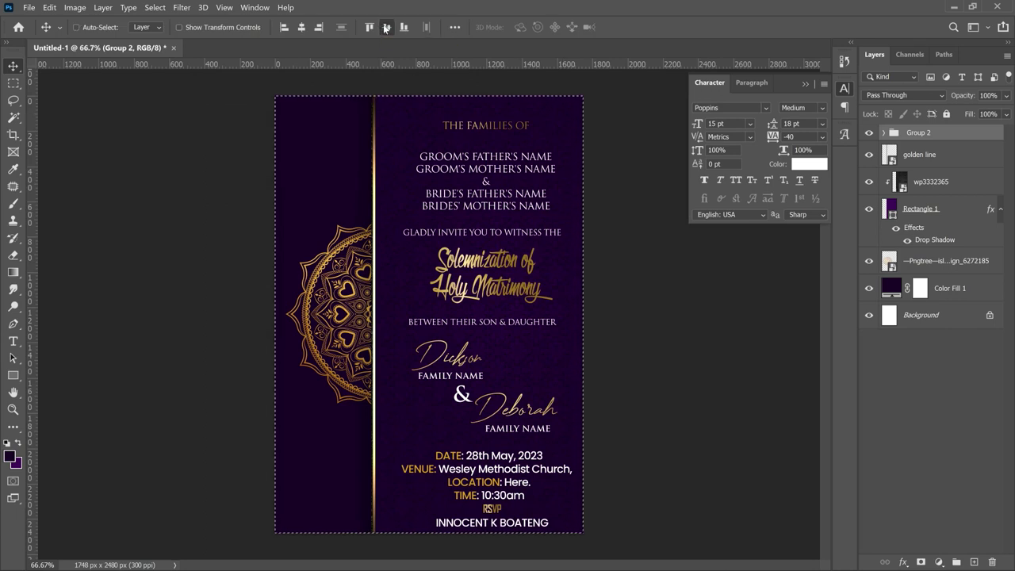
{"action": "left_click", "coordinate": [386, 28]}
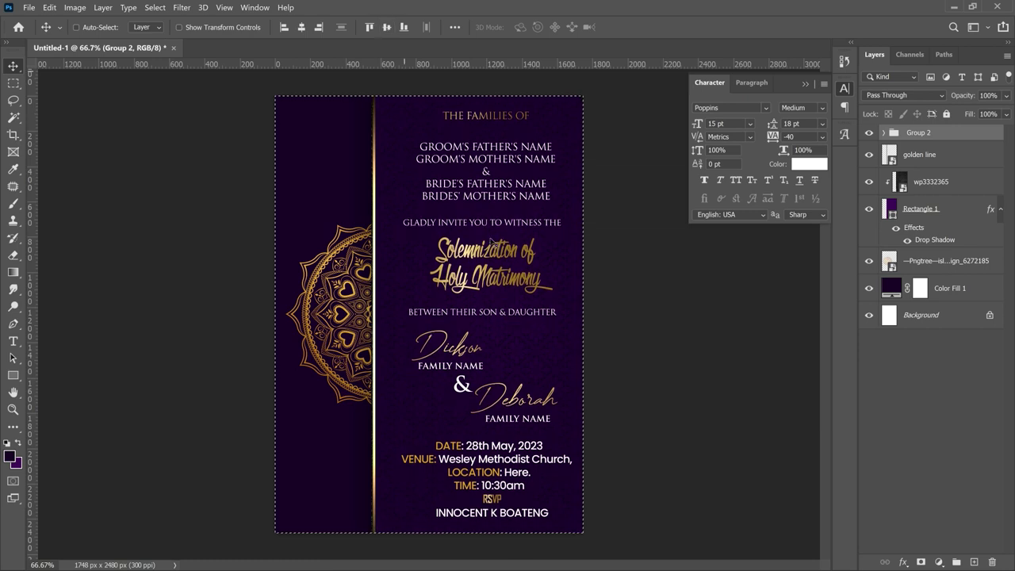
{"action": "key", "text": "ctrl+d"}
- Open pngwing.com (4).png from the Wedding Invite 2023 folder as a second document
{"action": "key", "text": "ctrl+o"}
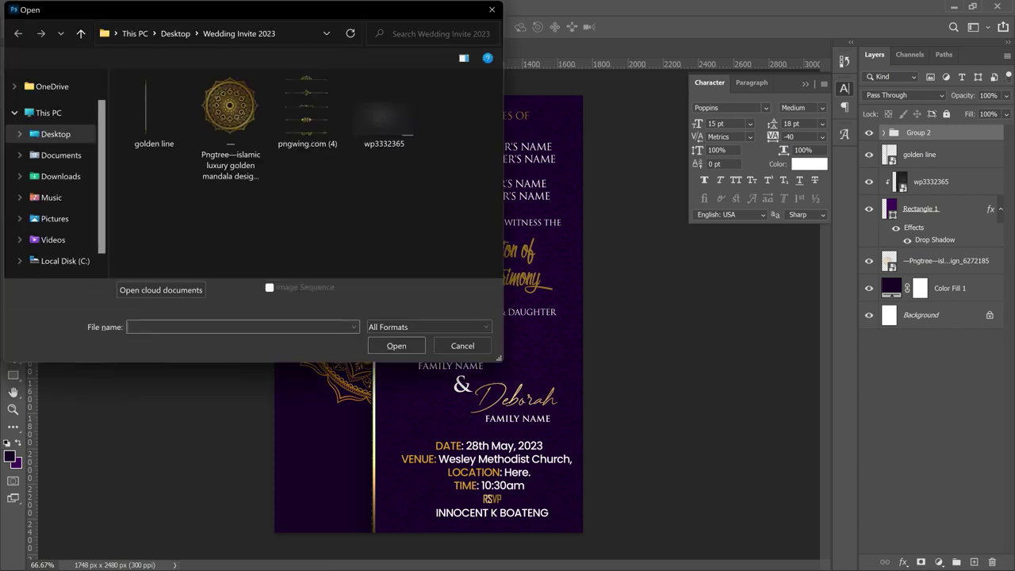
{"action": "left_click", "coordinate": [292, 126]}
{"action": "double_click", "coordinate": [292, 126]}
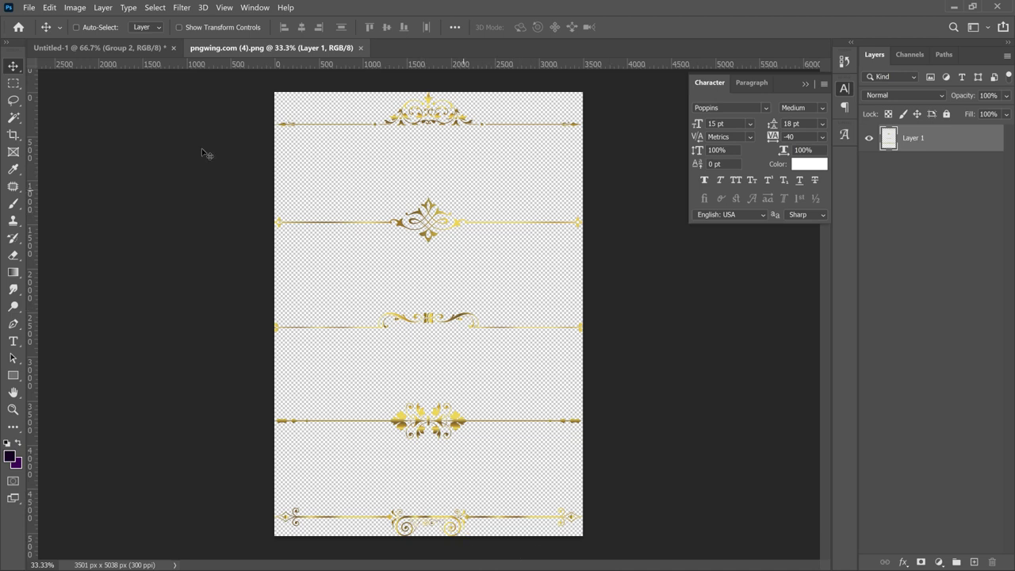
{"action": "left_click", "coordinate": [107, 48]}
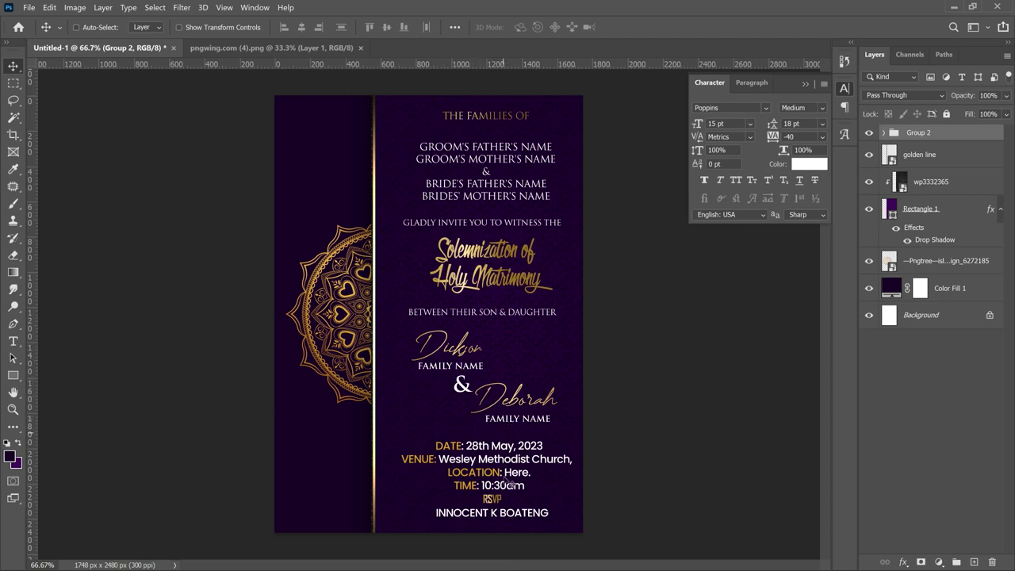
- Copy the second gold ornament from the pngwing sheet onto the invitation as a new layer
{"action": "left_click", "coordinate": [328, 48]}
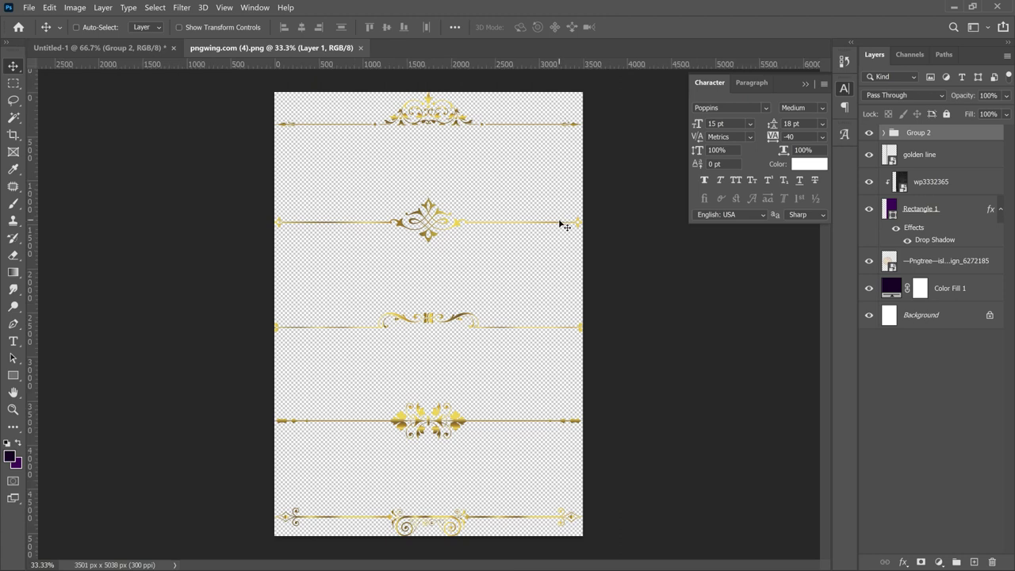
{"action": "left_click", "coordinate": [14, 83]}
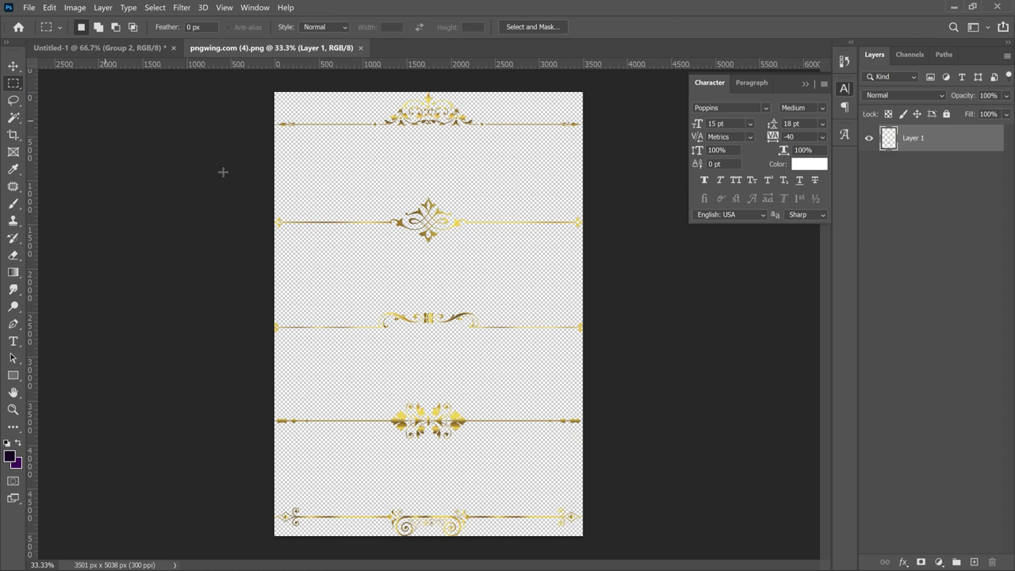
{"action": "left_click_drag", "start_coordinate": [239, 172], "coordinate": [453, 257]}
{"action": "left_click_drag", "start_coordinate": [525, 250], "coordinate": [680, 272]}
{"action": "key", "text": "ctrl+j"}
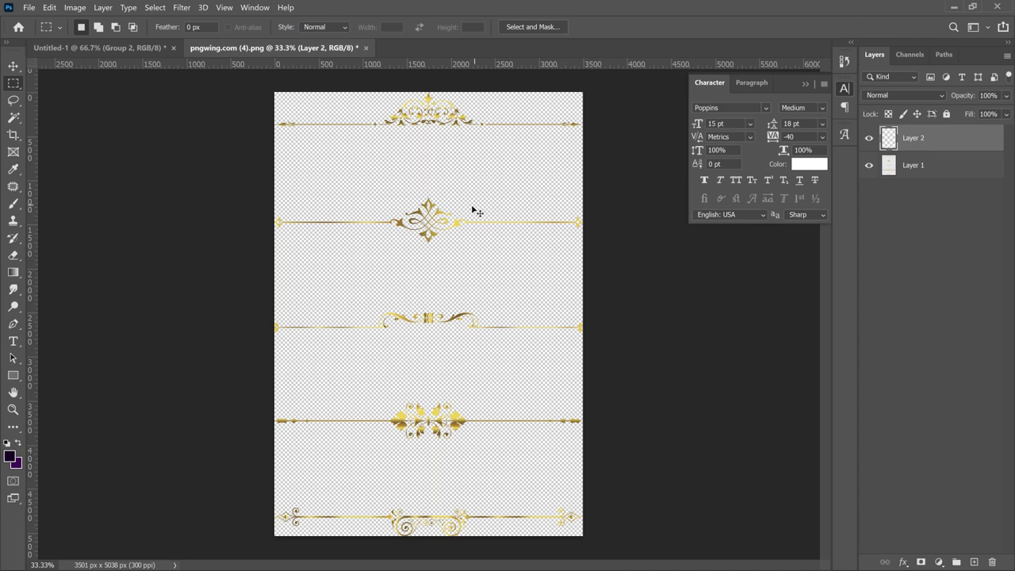
{"action": "key", "text": "v"}
{"action": "left_click_drag", "start_coordinate": [261, 134], "coordinate": [178, 79]}
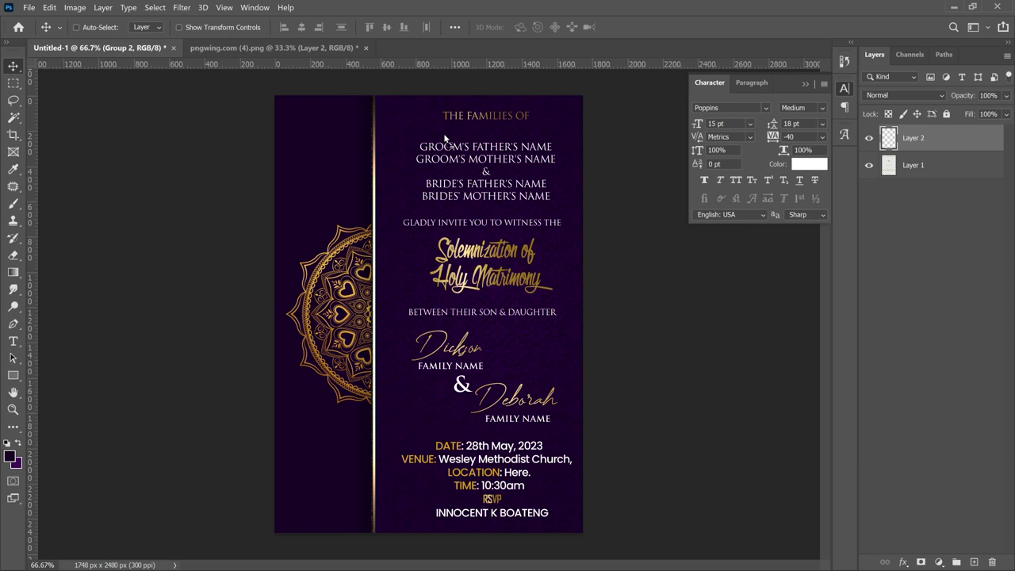
{"action": "left_click_drag", "start_coordinate": [494, 135], "coordinate": [498, 137]}
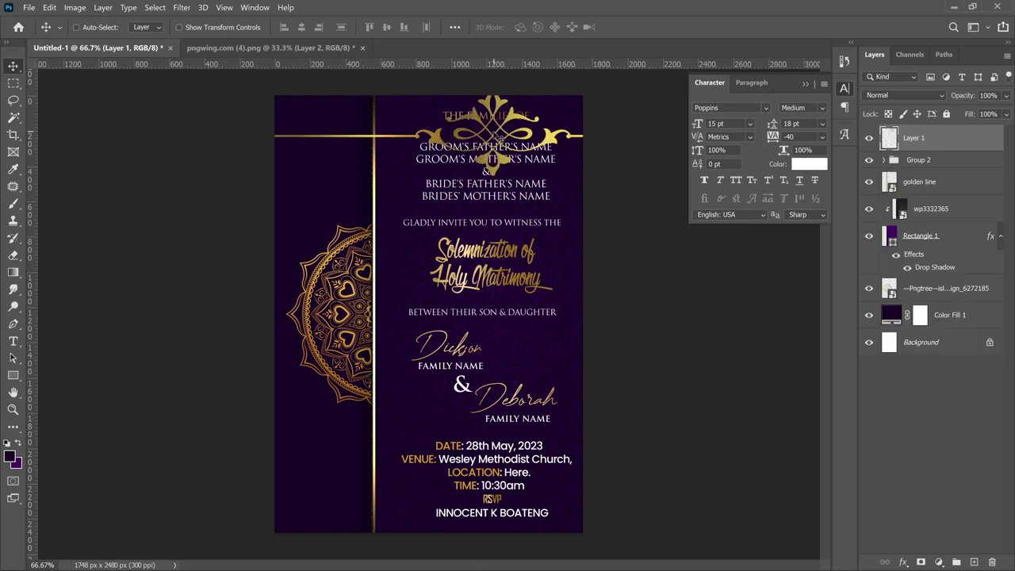
- Roughly scale the ornament and move it toward the top of the card
{"action": "key", "text": "ctrl+t"}
{"action": "left_click_drag", "start_coordinate": [184, 86], "coordinate": [654, 170]}
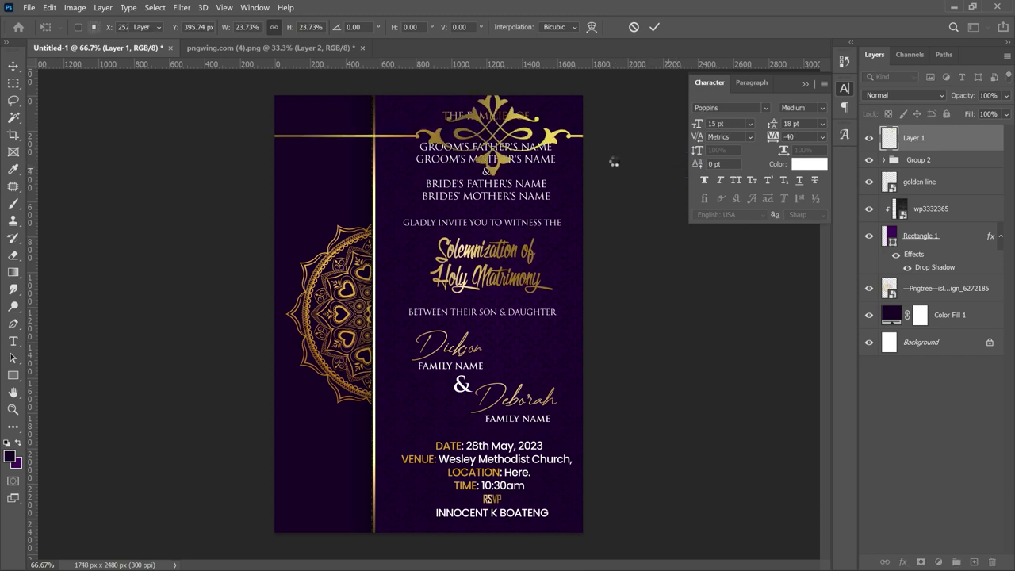
{"action": "key", "text": "Escape"}
{"action": "left_click_drag", "start_coordinate": [498, 131], "coordinate": [419, 128]}
- Shrink the divider beneath THE FAMILIES OF heading to about 77%
{"action": "key", "text": "z"}
{"action": "left_click", "coordinate": [462, 118]}
{"action": "left_click", "coordinate": [508, 103]}
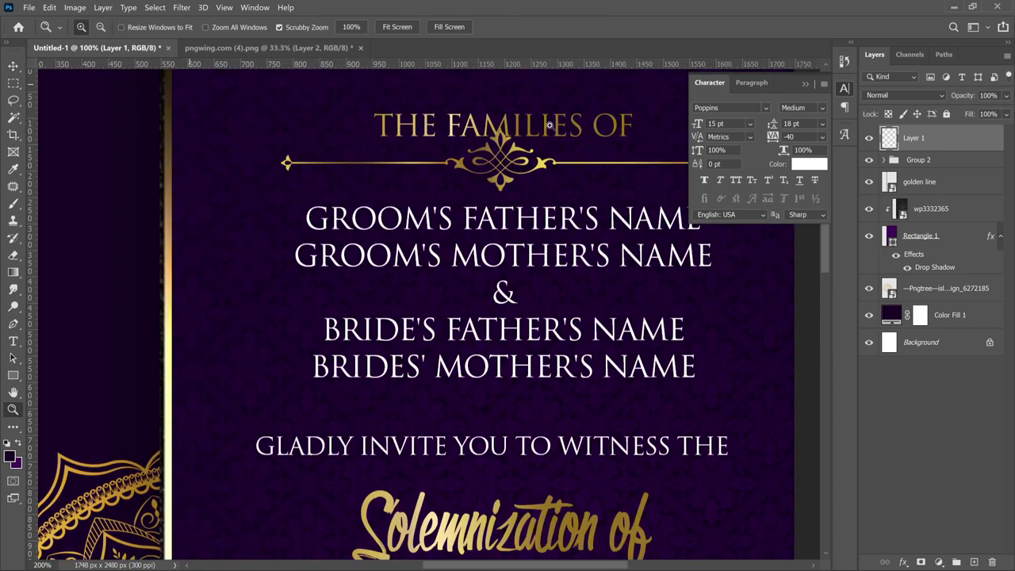
{"action": "key", "text": "v"}
{"action": "left_click", "coordinate": [806, 83]}
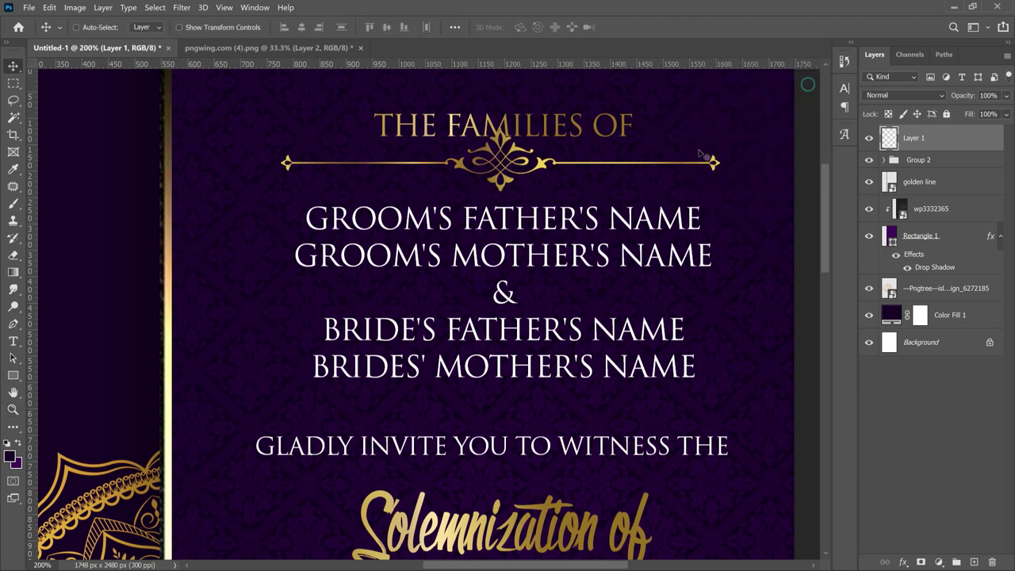
{"action": "key", "text": "ctrl+t"}
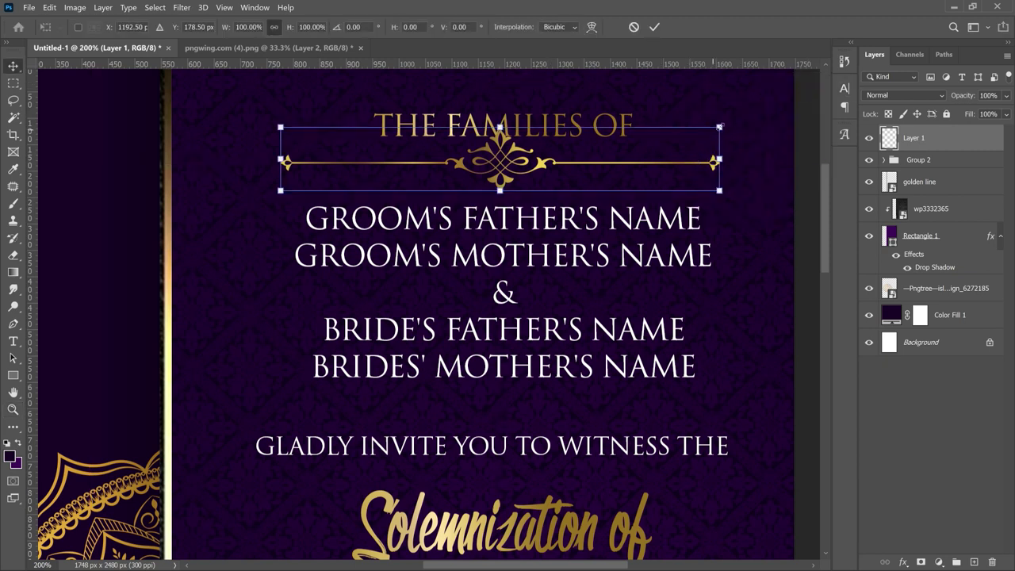
{"action": "left_click_drag", "start_coordinate": [690, 148], "coordinate": [580, 159]}
{"action": "key", "text": "Return"}
{"action": "key", "text": "z"}
{"action": "key", "text": "ctrl+minus"}
{"action": "key", "text": "ctrl+minus"}
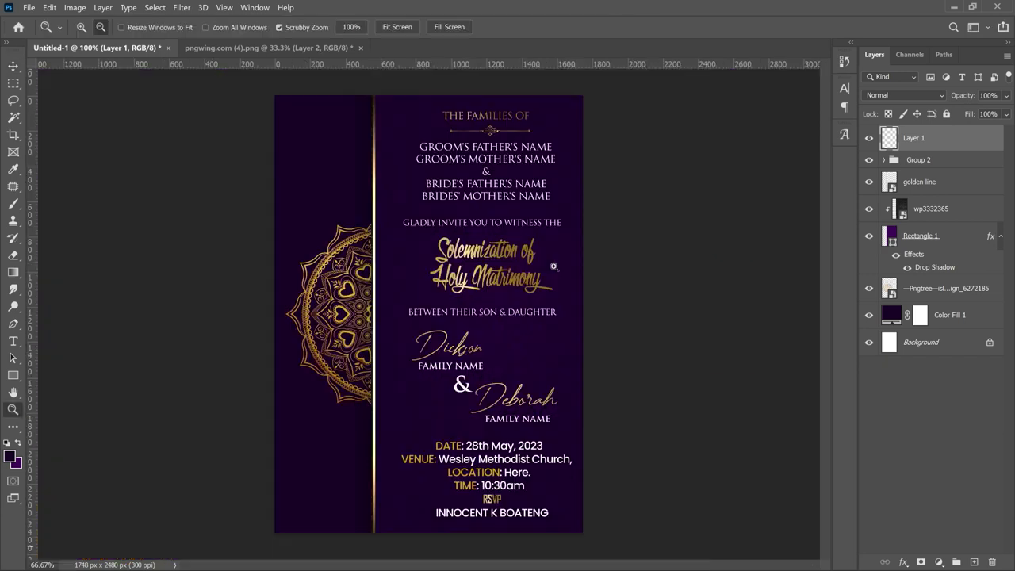
{"action": "key", "text": "v"}
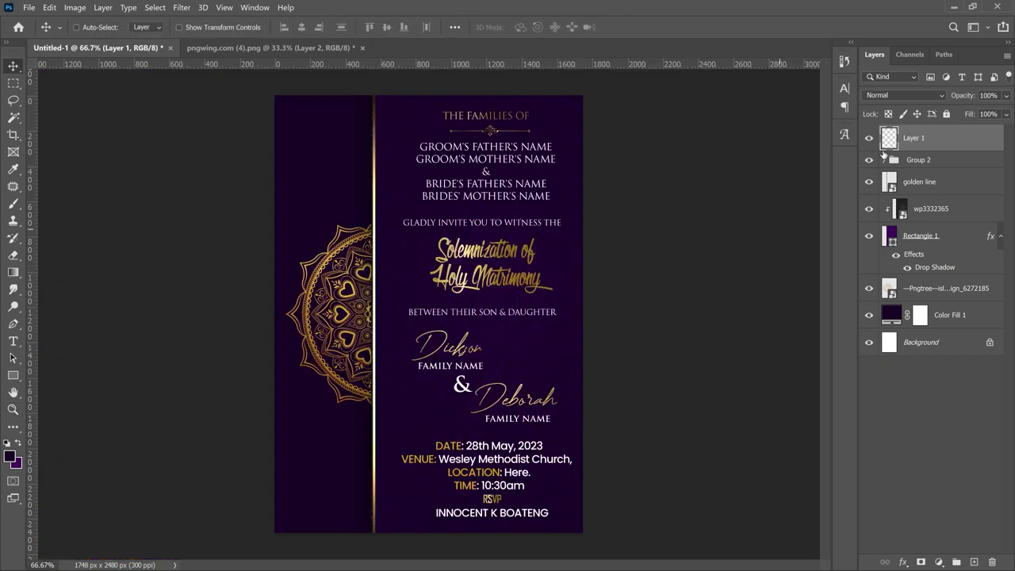
- Move the ornament layer into Group 2 and place a duplicate above the date line
{"action": "left_click", "coordinate": [882, 164]}
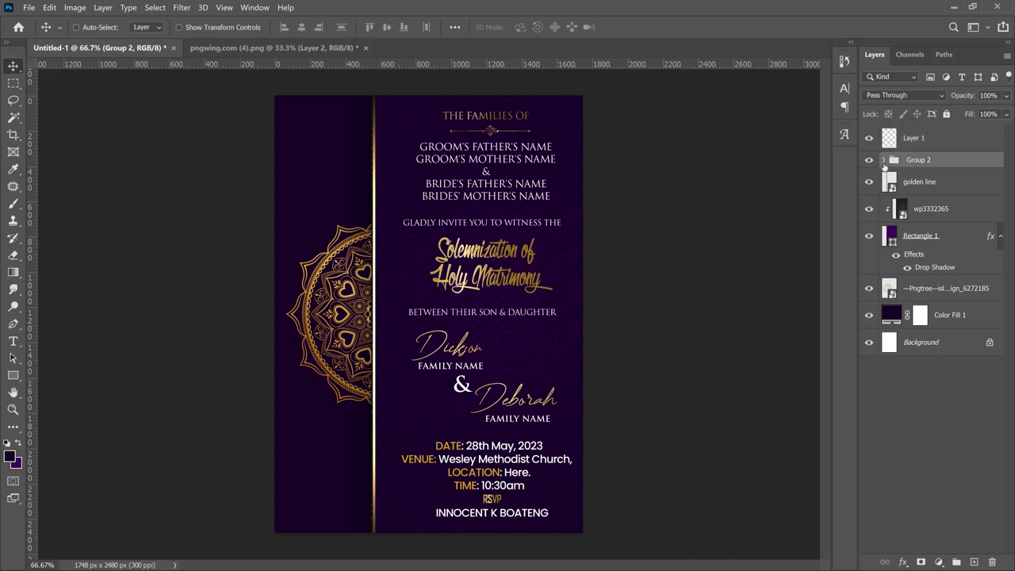
{"action": "left_click", "coordinate": [883, 160]}
{"action": "left_click_drag", "start_coordinate": [910, 143], "coordinate": [912, 171]}
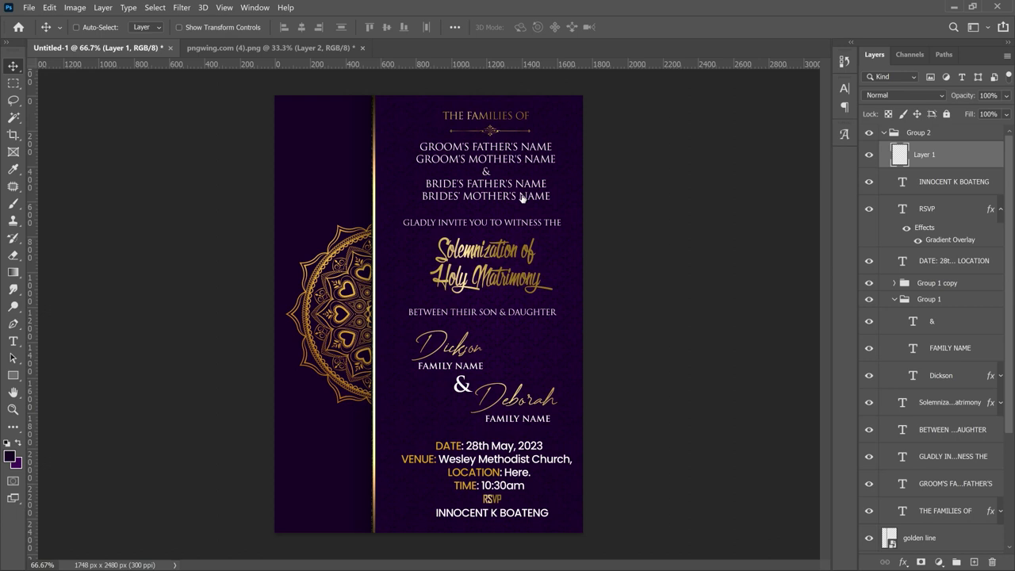
{"action": "key", "text": "ctrl+j"}
{"action": "left_click_drag", "start_coordinate": [491, 128], "coordinate": [509, 436]}
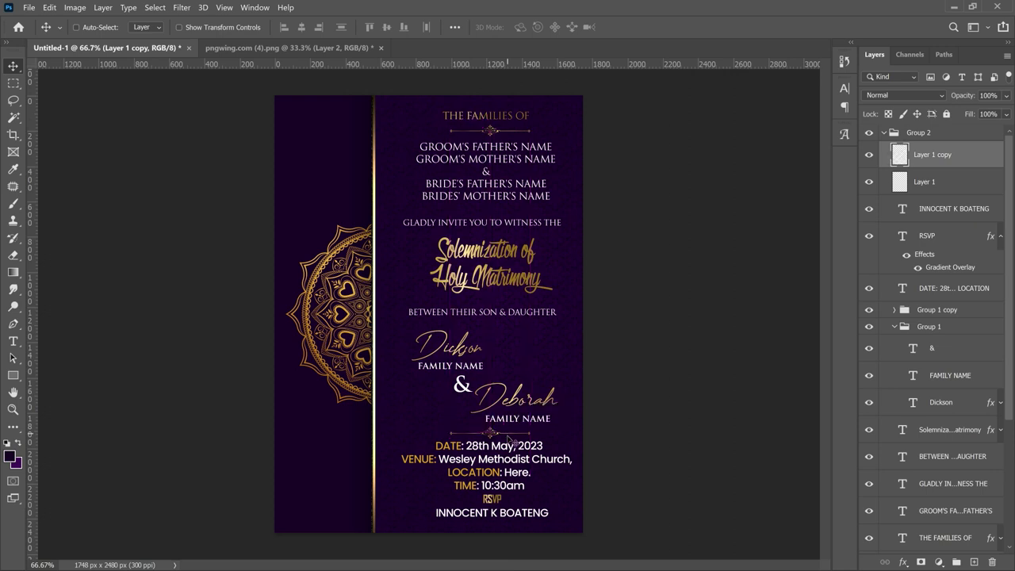
- Nudge the bottom contact line and the RSVP text down slightly
{"action": "right_click", "coordinate": [519, 517]}
{"action": "left_click", "coordinate": [569, 442]}
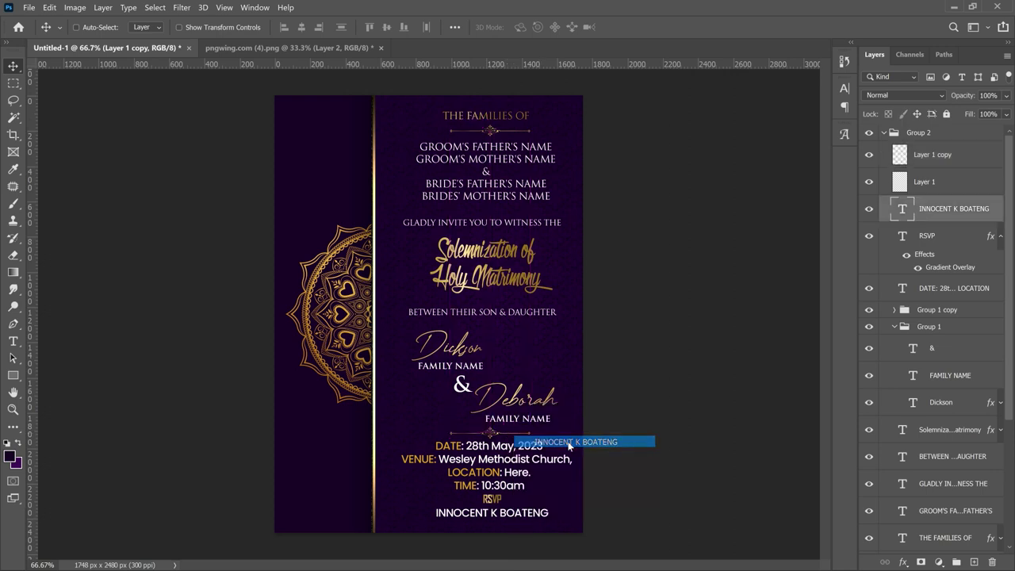
{"action": "key", "text": "Down"}
{"action": "key", "text": "Down"}
{"action": "key", "text": "Down"}
{"action": "key", "text": "Down"}
{"action": "key", "text": "Down"}
{"action": "key", "text": "Down"}
{"action": "key", "text": "Down"}
{"action": "key", "text": "Down"}
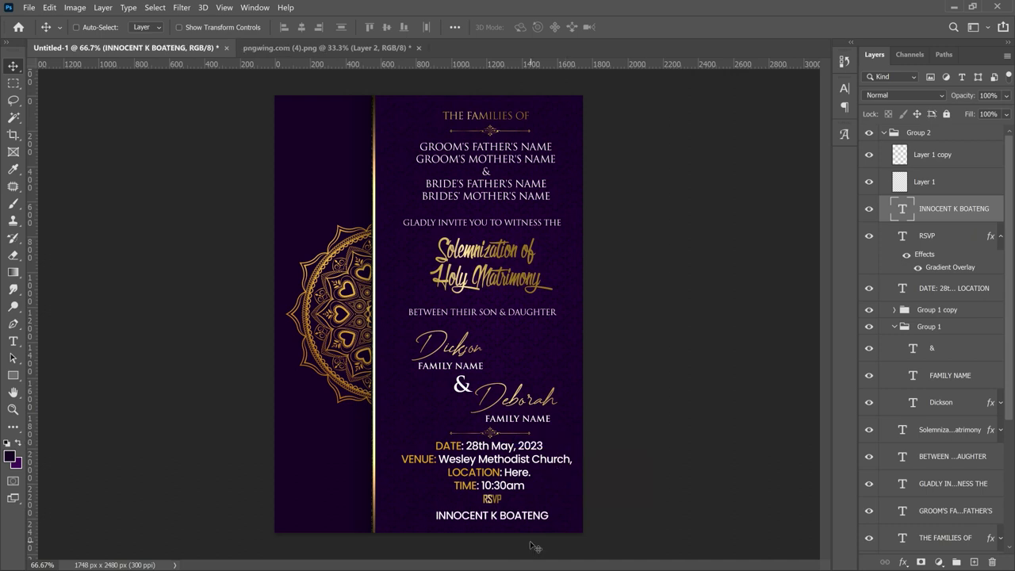
{"action": "right_click", "coordinate": [493, 501]}
{"action": "left_click", "coordinate": [534, 429]}
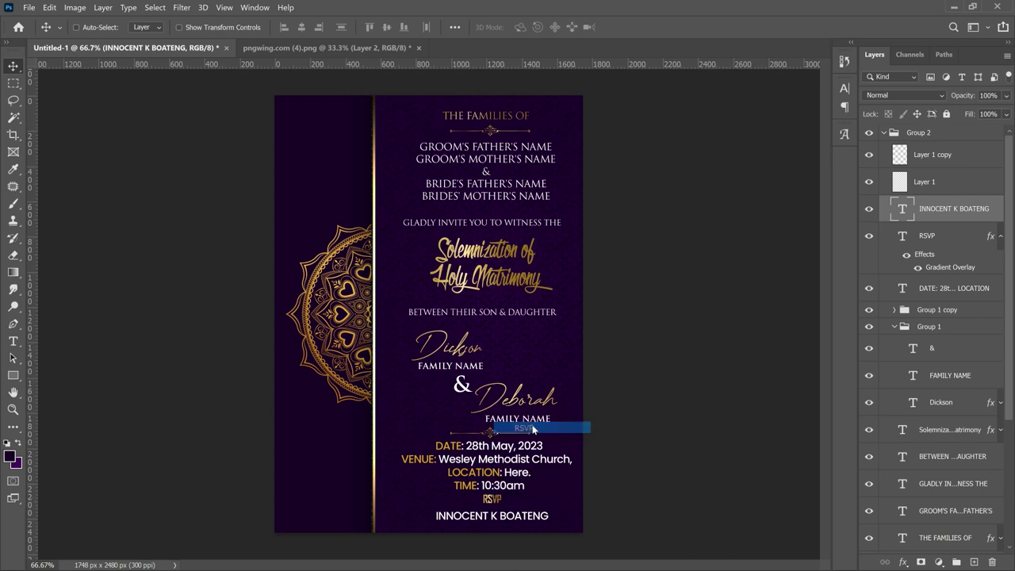
{"action": "key", "text": "Down"}
{"action": "key", "text": "Down"}
{"action": "key", "text": "Down"}
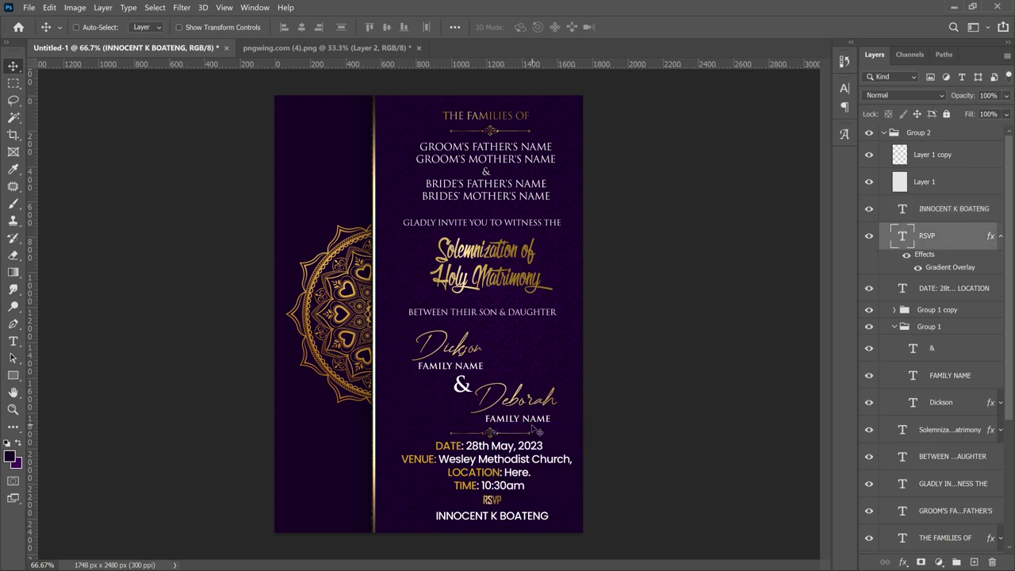
{"action": "key", "text": "t"}
{"action": "left_click", "coordinate": [546, 517]}
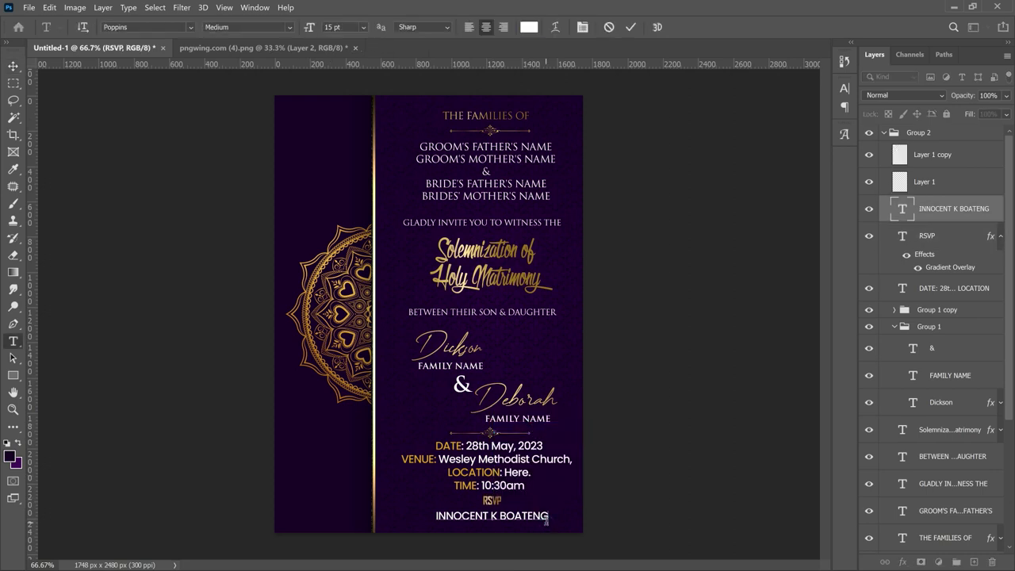
- Append ': +' and the contact phone number to the bottom contact line
{"action": "type", "text": ":"}
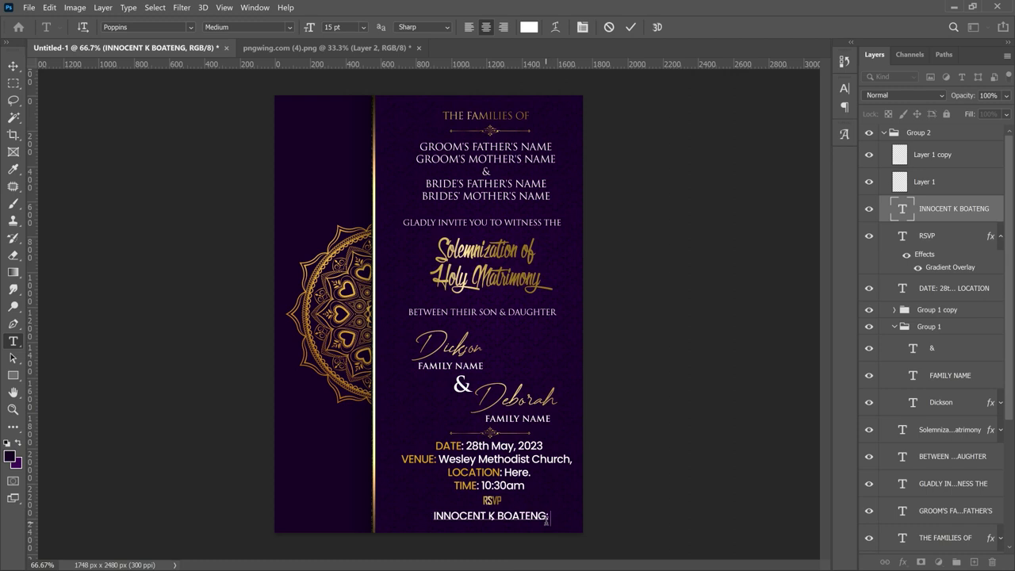
{"action": "type", "text": " +"}
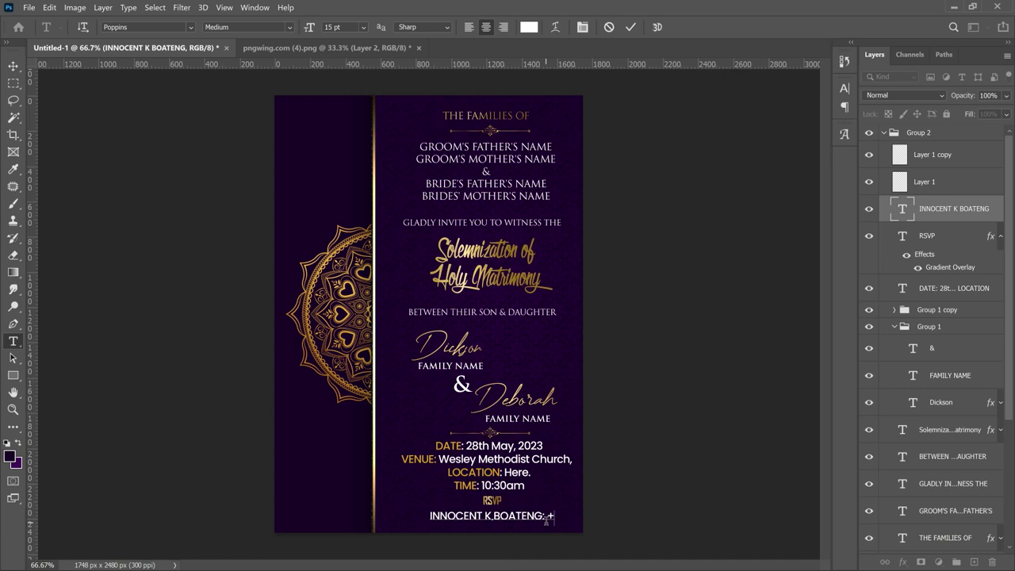
{"action": "key", "text": "ctrl+v"}
{"action": "key", "text": "ctrl+Return"}
- Scale the contact line down to about 87% to fit the card width
{"action": "key", "text": "ctrl+t"}
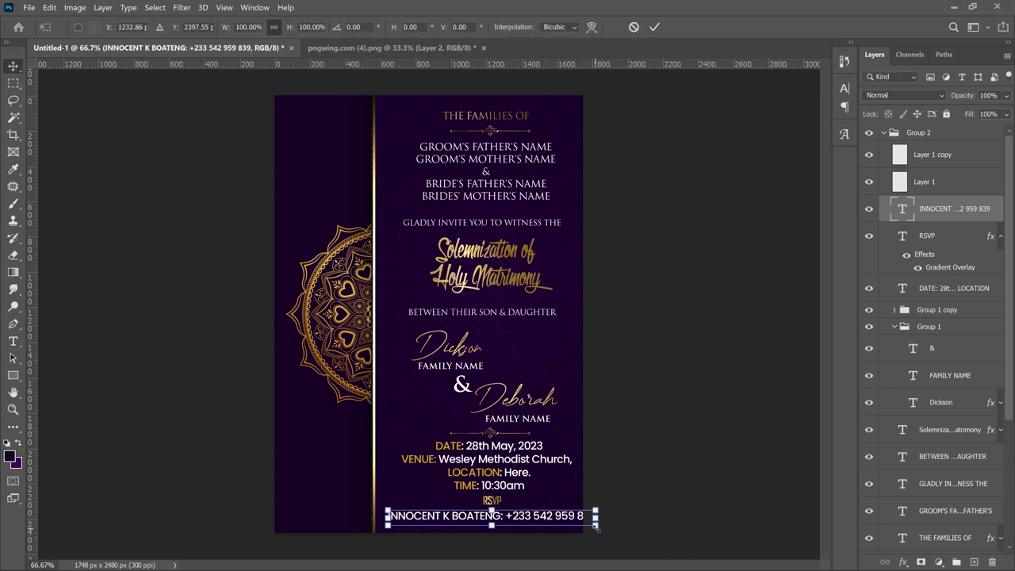
{"action": "left_click_drag", "start_coordinate": [596, 527], "coordinate": [570, 519]}
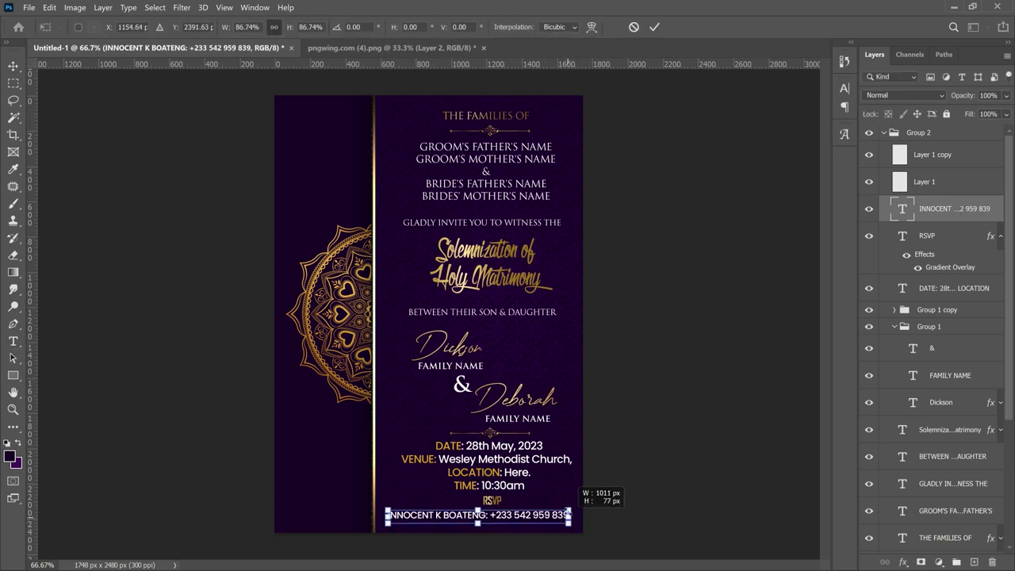
{"action": "key", "text": "Return"}
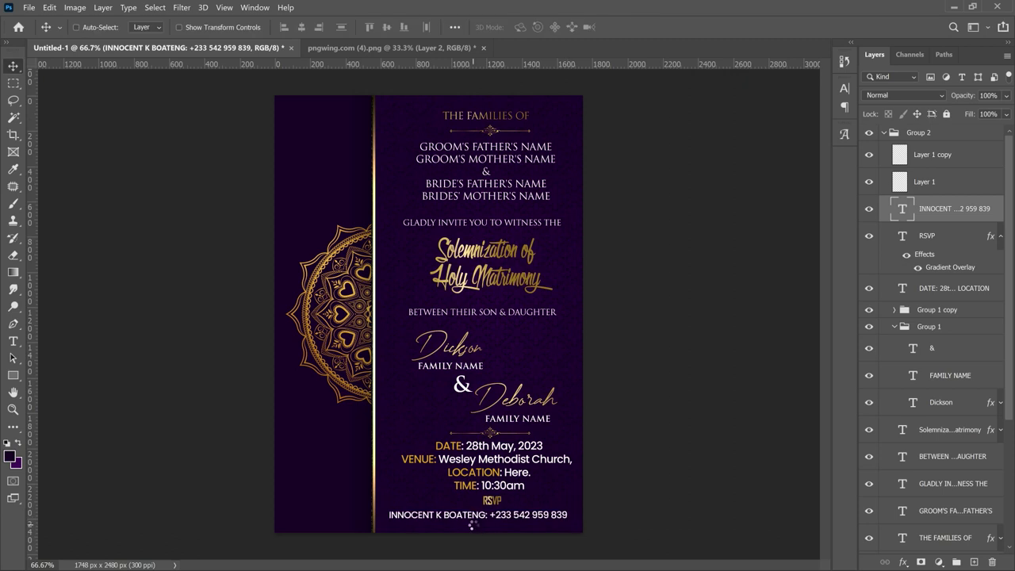
{"action": "left_click", "coordinate": [473, 524], "text": "ctrl"}
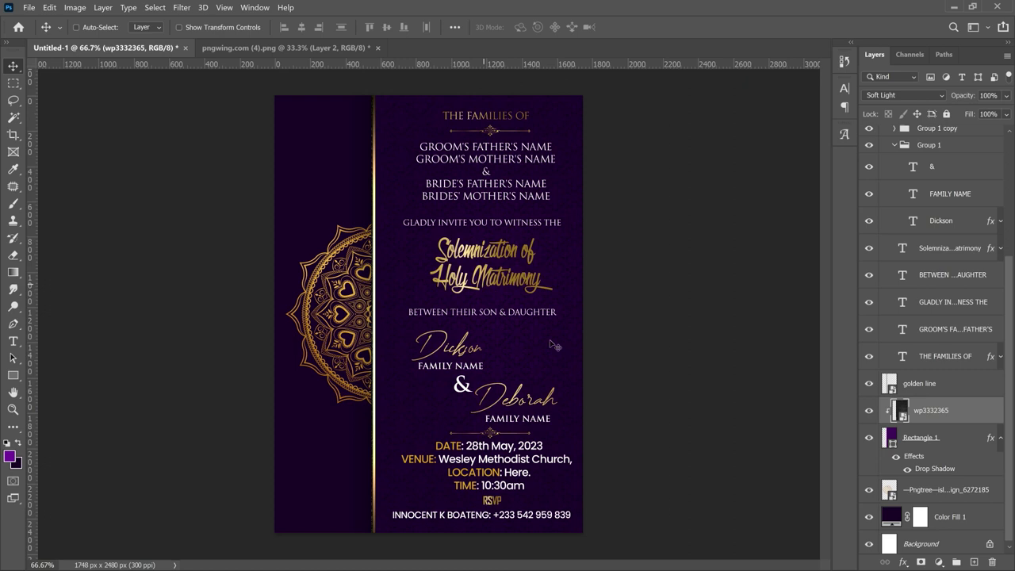
- Add a new layer above wp3332365 and set the foreground colour to #58027b
{"action": "left_click", "coordinate": [974, 561]}
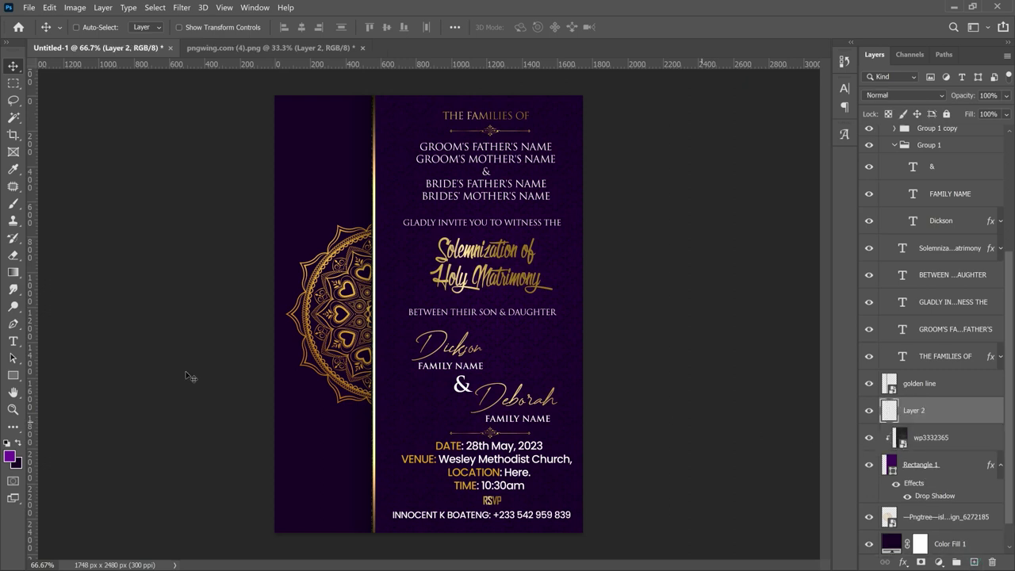
{"action": "key", "text": "b"}
{"action": "left_click", "coordinate": [10, 457]}
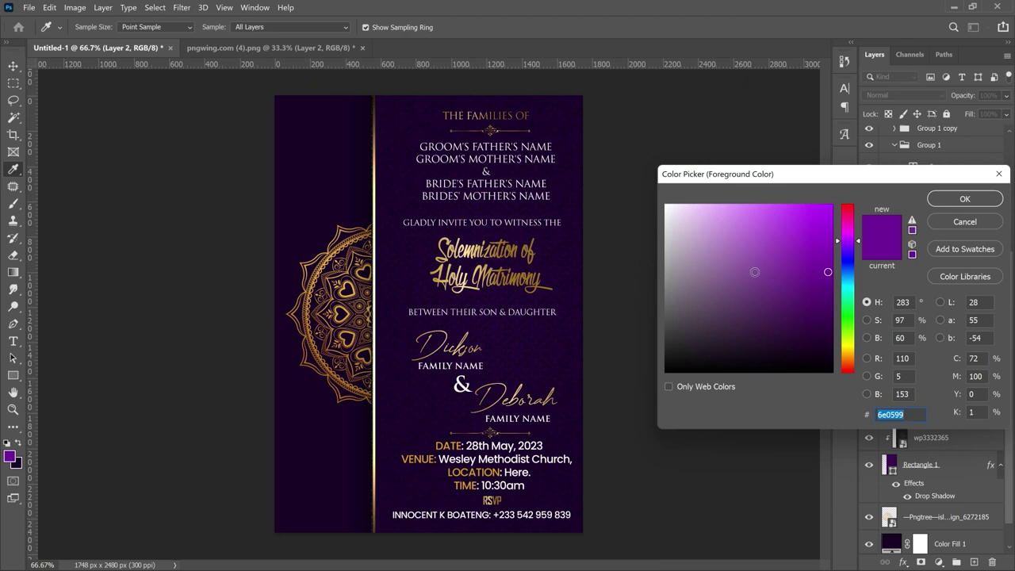
{"action": "left_click", "coordinate": [830, 291]}
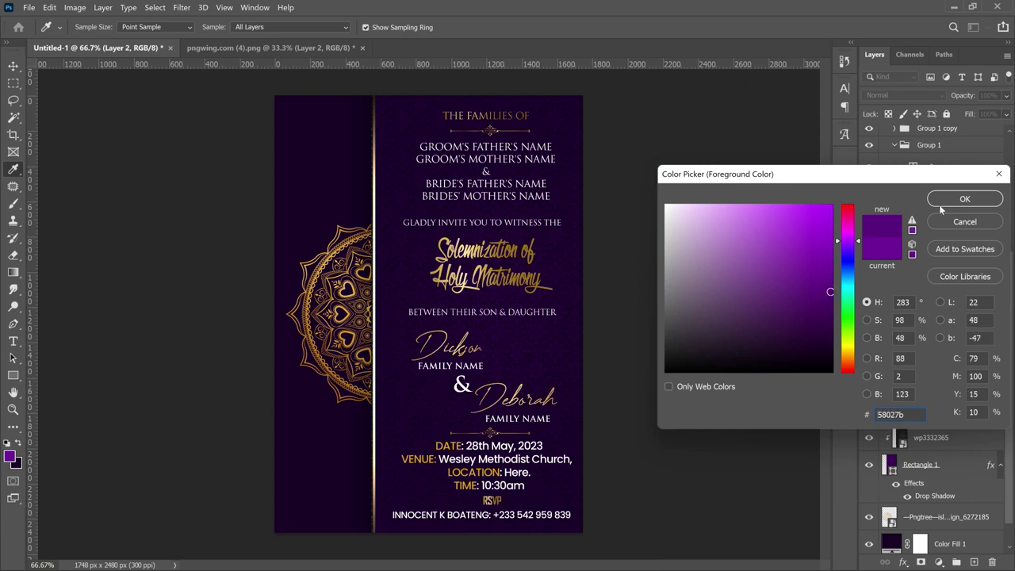
{"action": "left_click", "coordinate": [965, 199]}
- Paint a single soft 1200 px, 0% hardness brush dab behind the title
{"action": "key", "text": "b"}
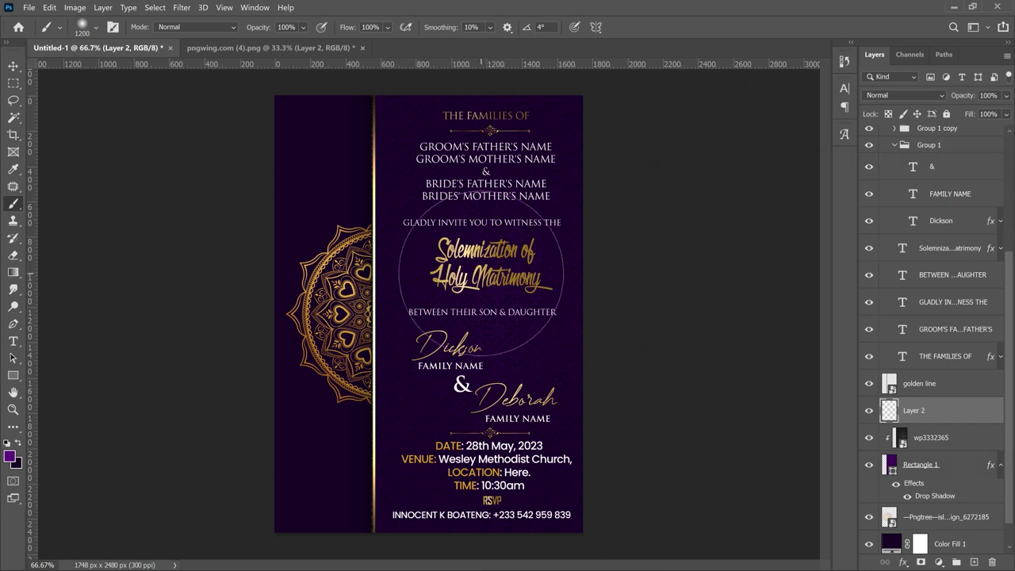
{"action": "right_click", "coordinate": [481, 274]}
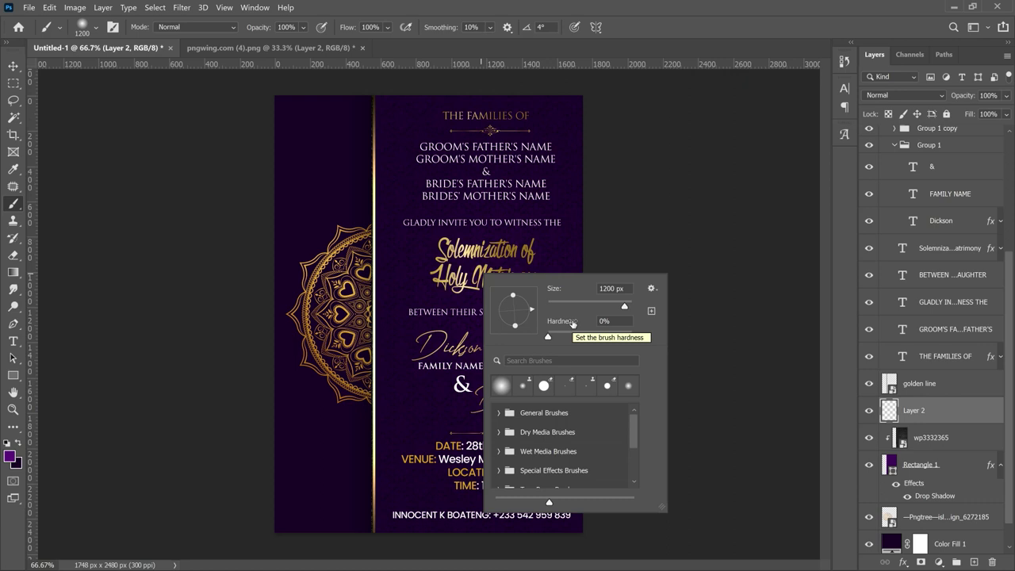
{"action": "key", "text": "Return"}
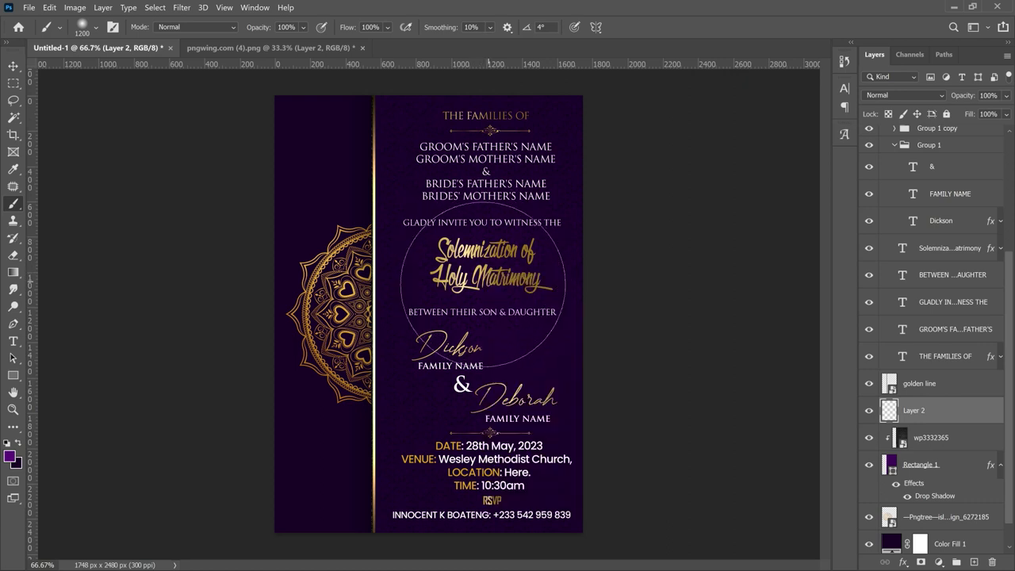
{"action": "left_click", "coordinate": [482, 284]}
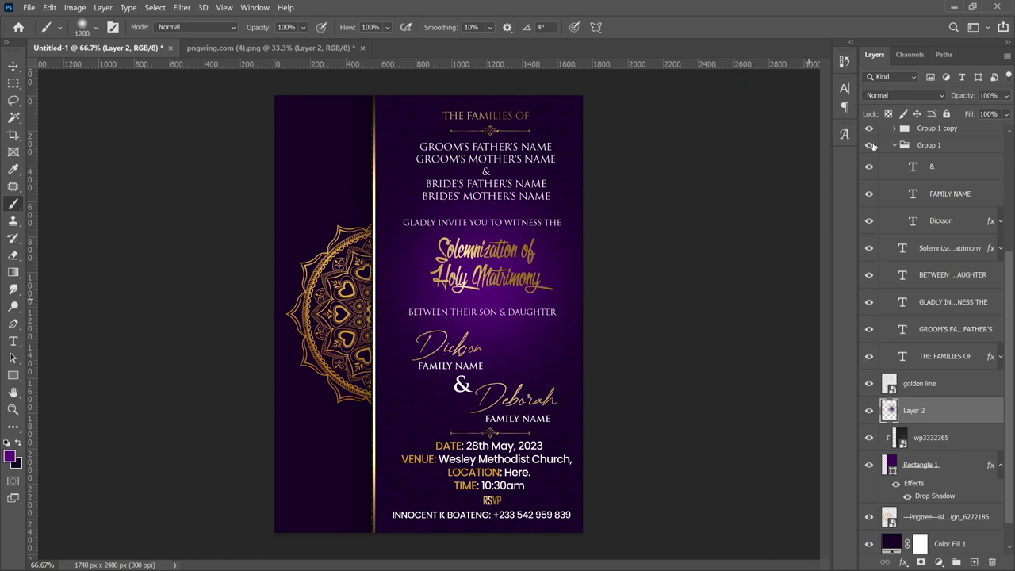
- Set Layer 2 to Screen blend mode at 55% opacity, toggling it to compare
{"action": "left_click", "coordinate": [908, 96]}
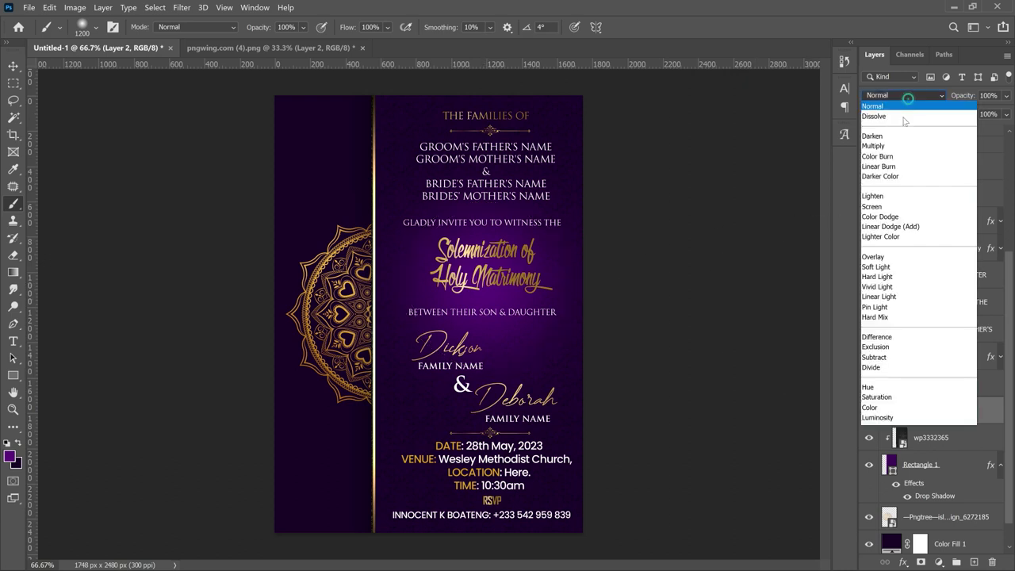
{"action": "left_click", "coordinate": [885, 207]}
{"action": "left_click_drag", "start_coordinate": [962, 101], "coordinate": [934, 97]}
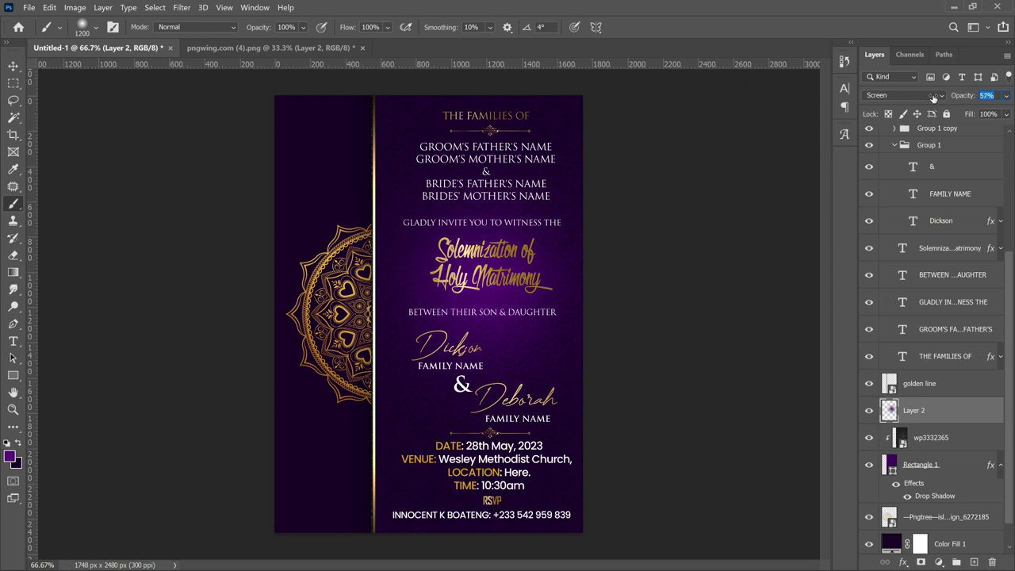
{"action": "left_click", "coordinate": [870, 410]}
{"action": "left_click", "coordinate": [870, 412]}
{"action": "key", "text": "alt+v"}
{"action": "key", "text": "Escape"}
{"action": "key", "text": "v"}
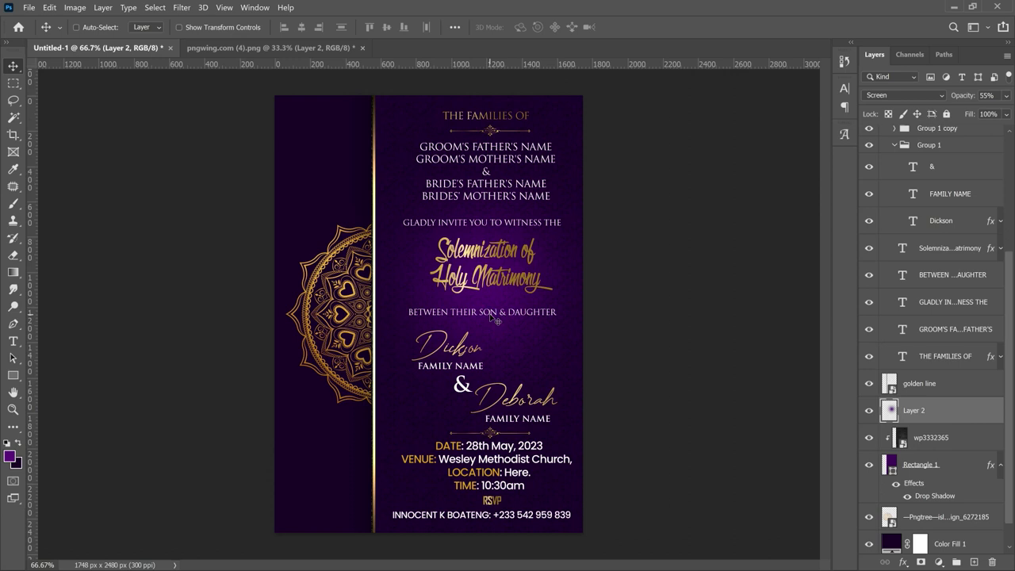